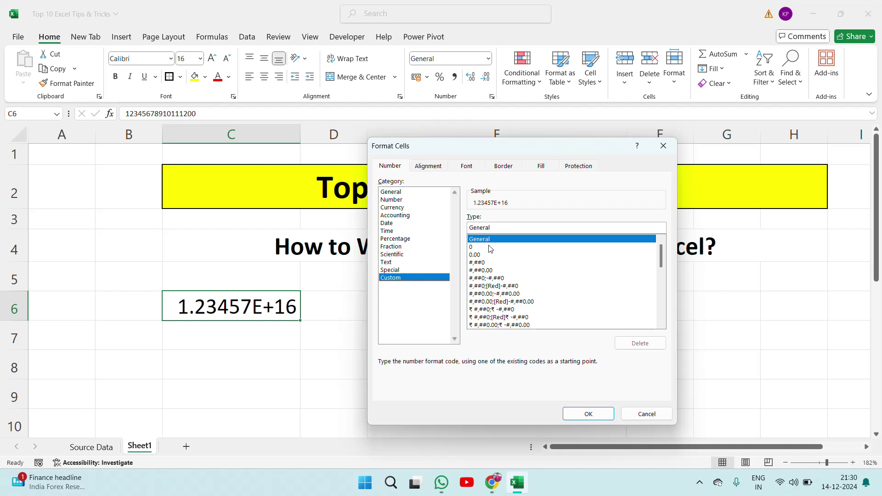
Apply the custom number format 0 to cell C6.
left_click(475, 248)
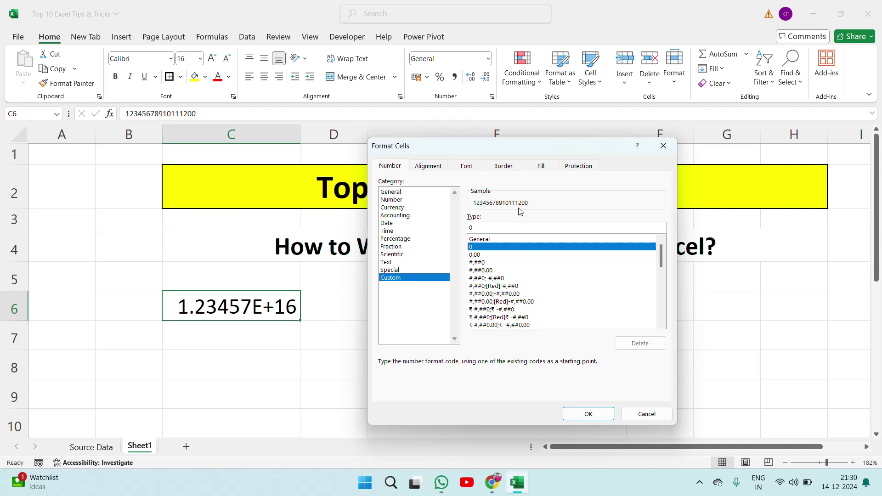
left_click(588, 415)
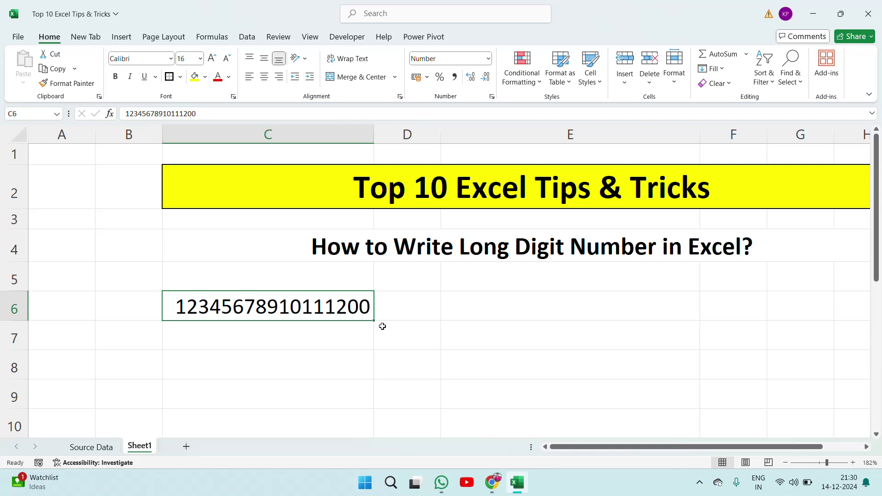
type("121")
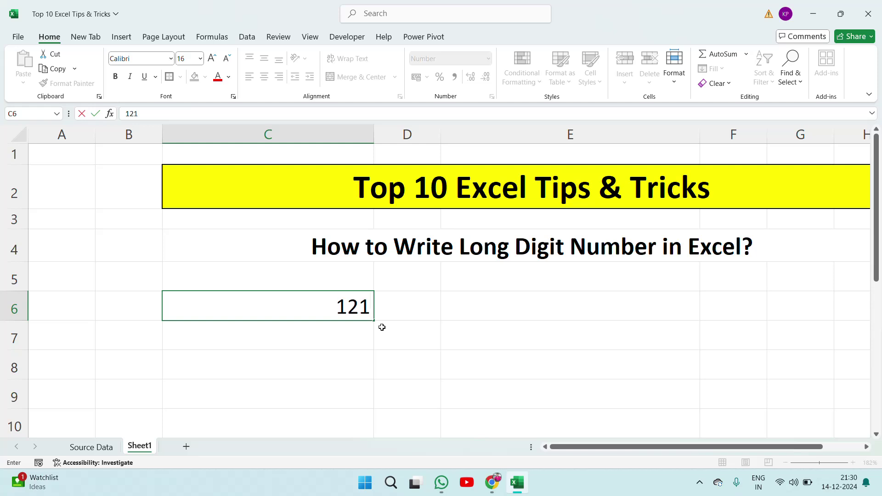
type("314515")
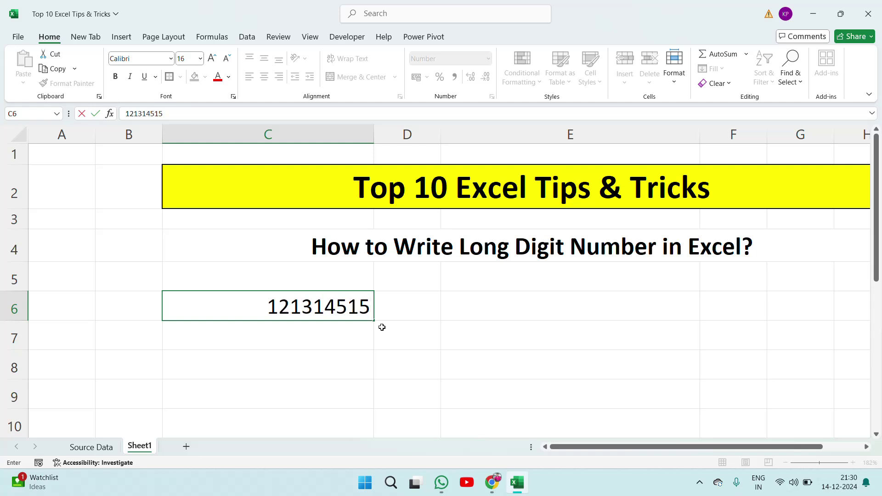
key("BackSpace")
key("BackSpace")
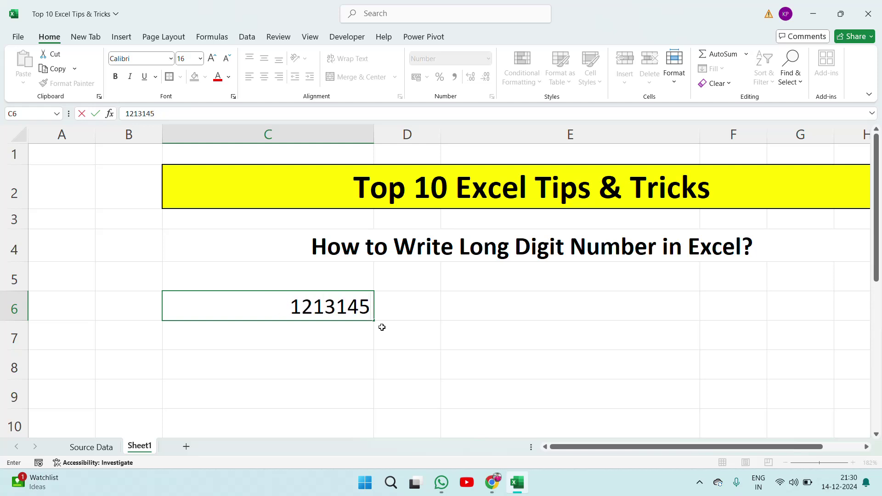
key("BackSpace")
type("1516")
key("Return")
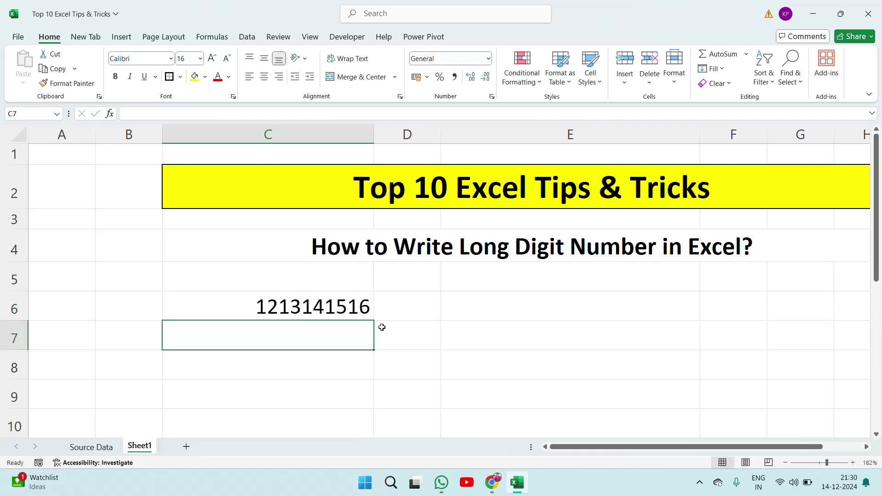
key("Up")
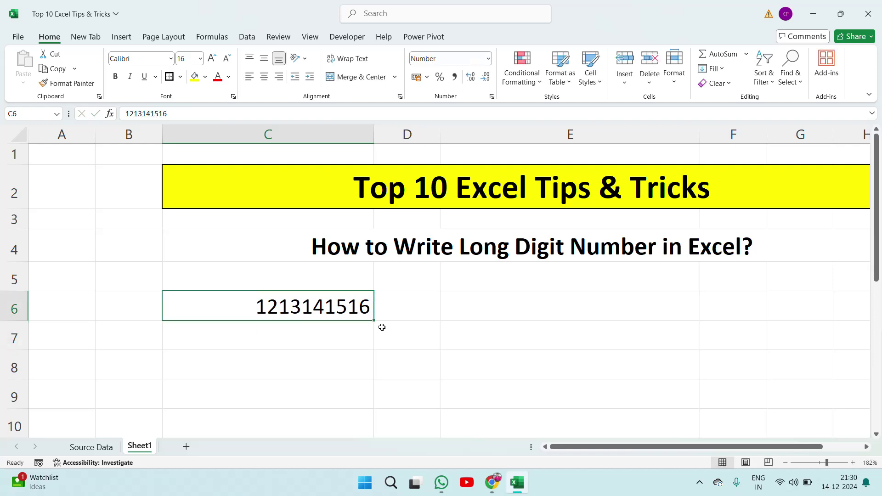
key("F2")
type("17")
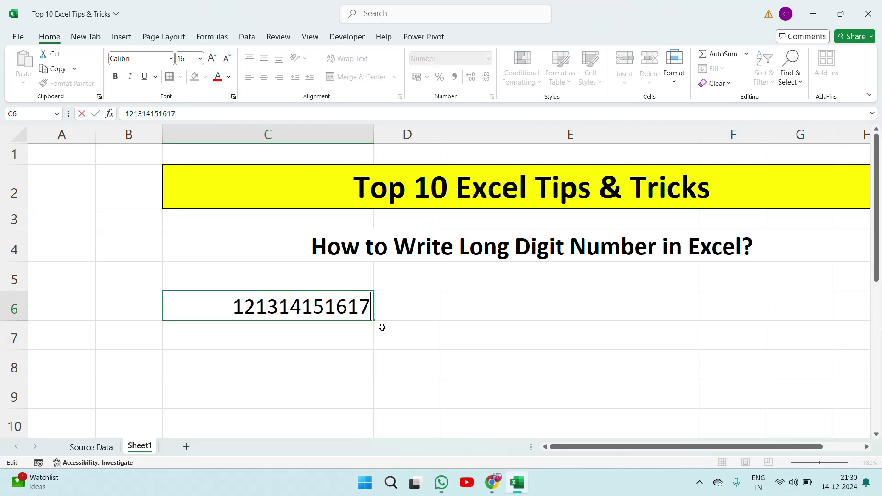
type("181920")
key("Return")
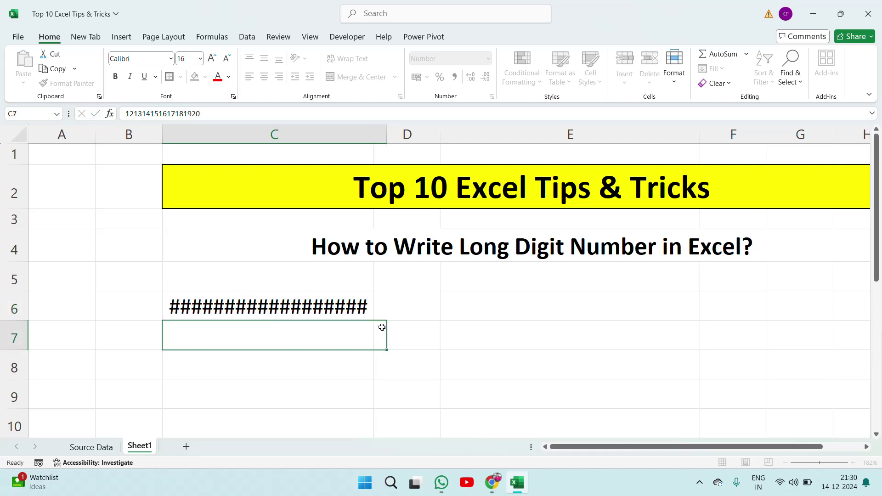
key("Up")
key("F2")
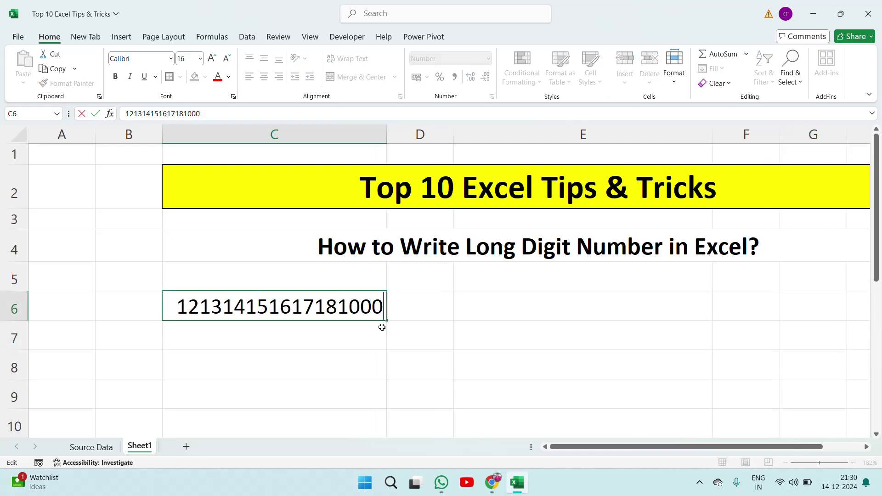
key("Escape")
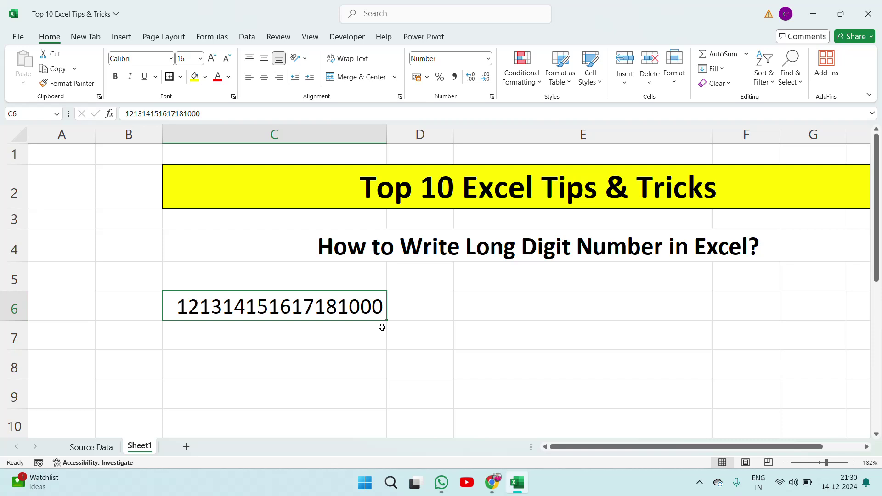
Preview the custom formats 0.00, 0 and General for cell C6 and look through the other format codes without applying any.
right_click(358, 316)
left_click(399, 390)
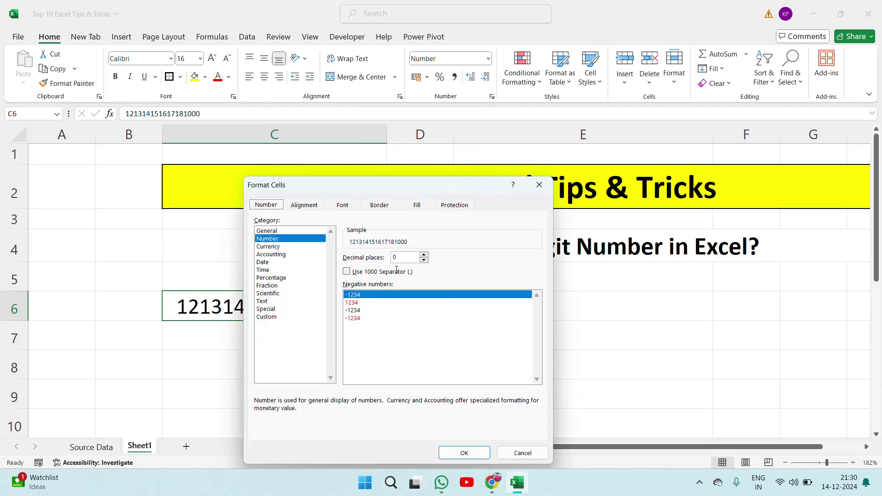
left_click(274, 317)
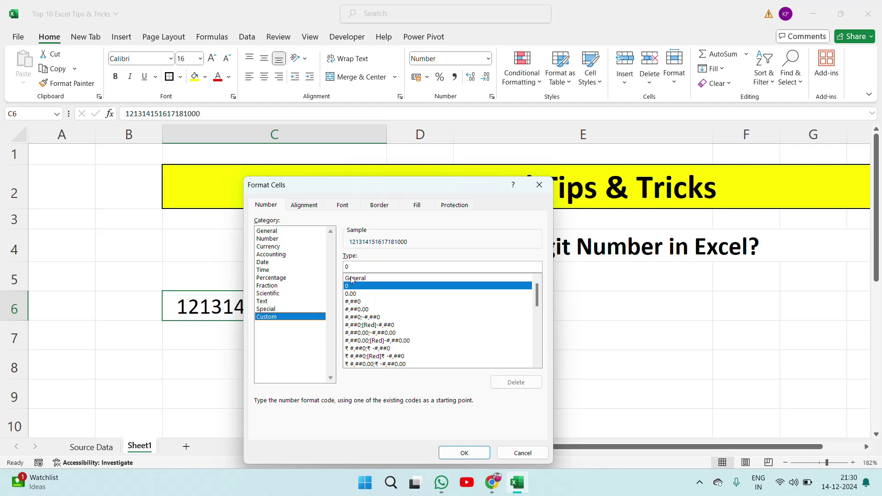
left_click(352, 294)
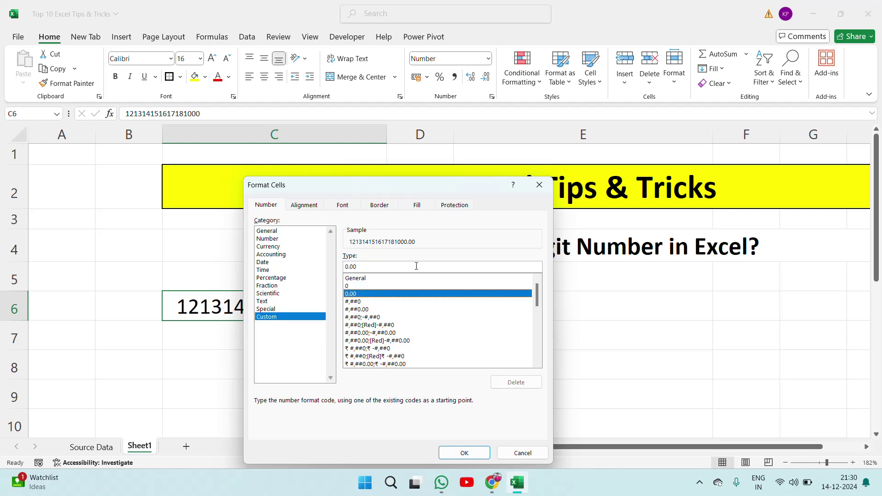
left_click(350, 286)
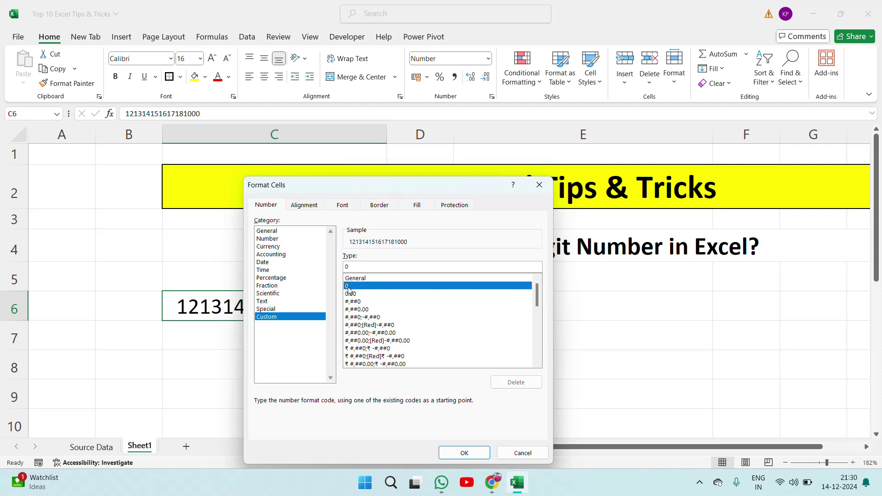
left_click(365, 279)
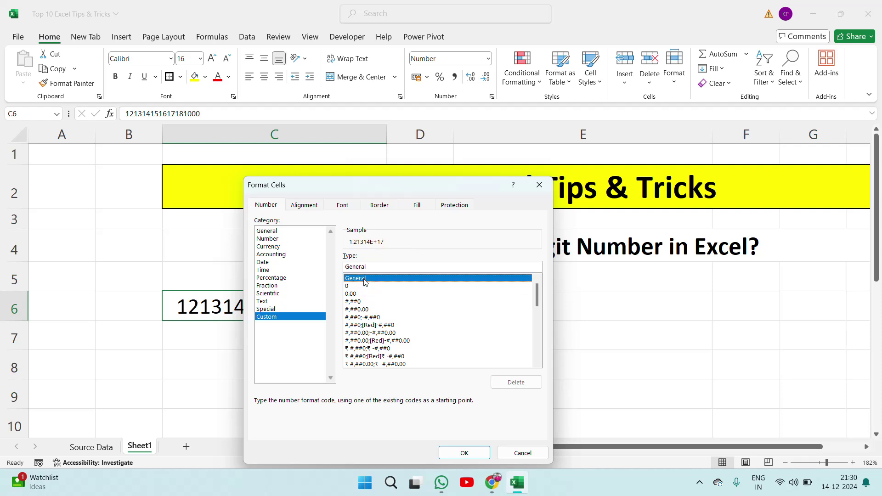
left_click_drag(539, 296, 538, 322)
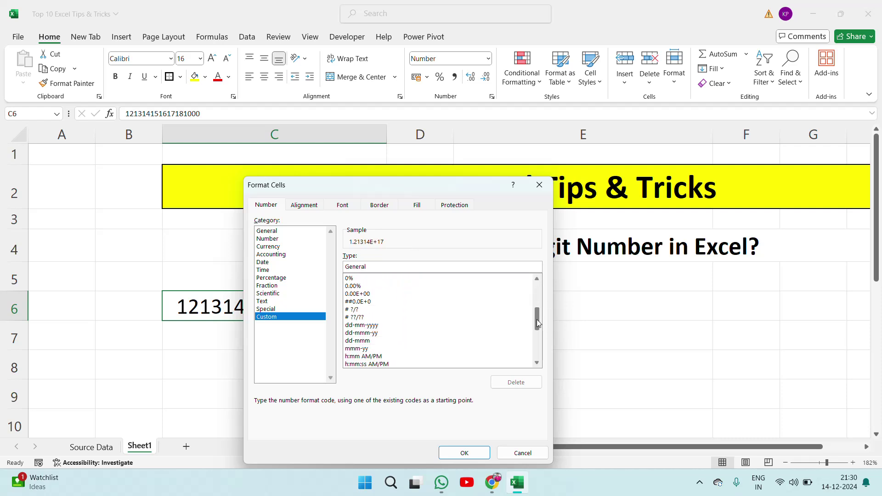
key("Escape")
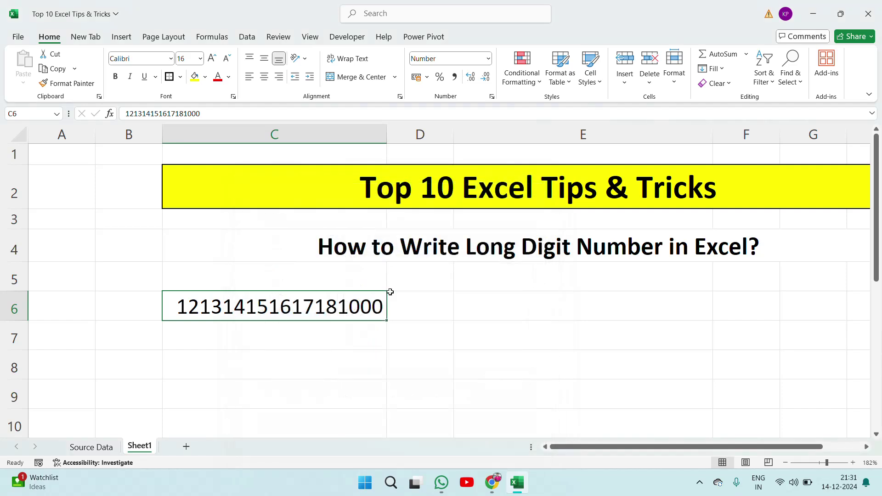
key("Delete")
key("Up")
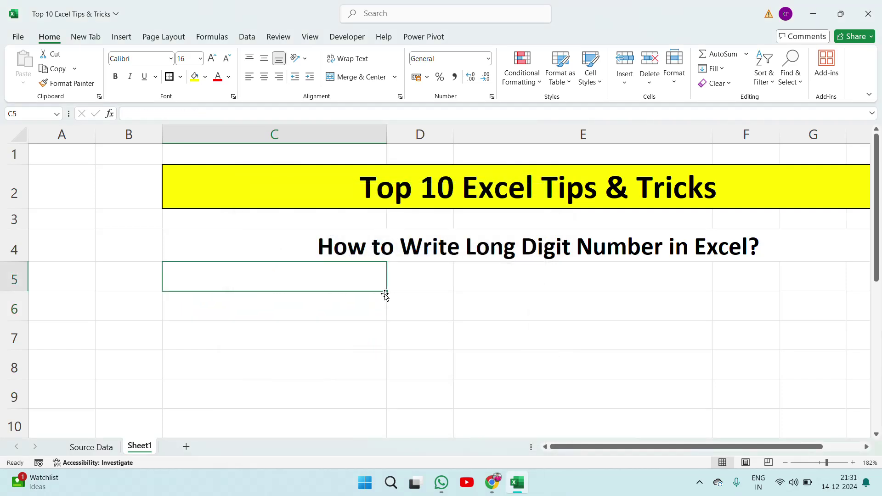
key("Down")
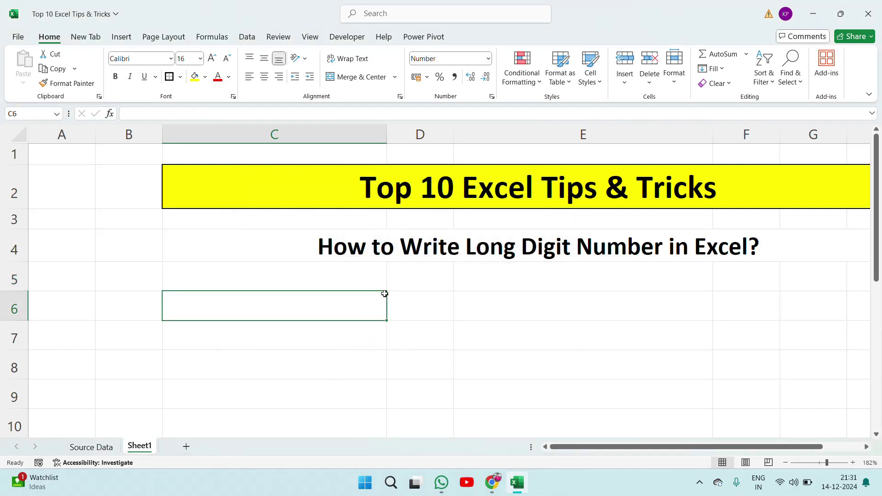
type("'")
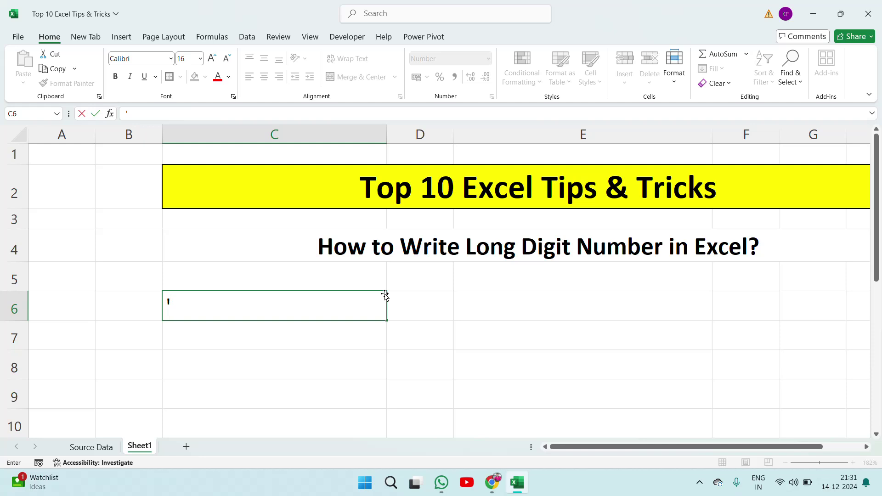
type("123456")
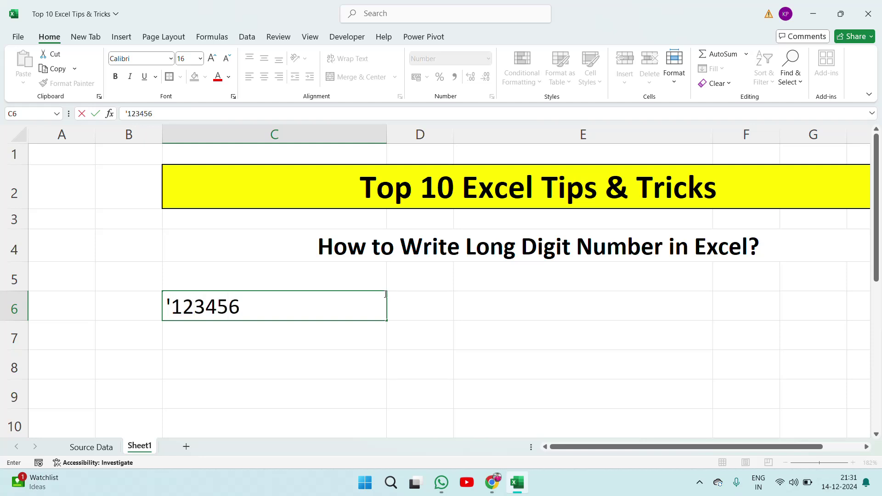
type("7891011")
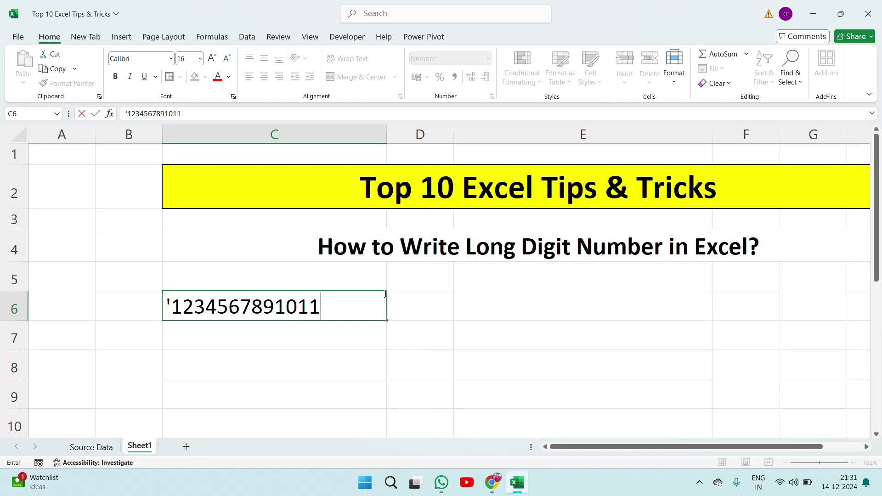
type("1213145")
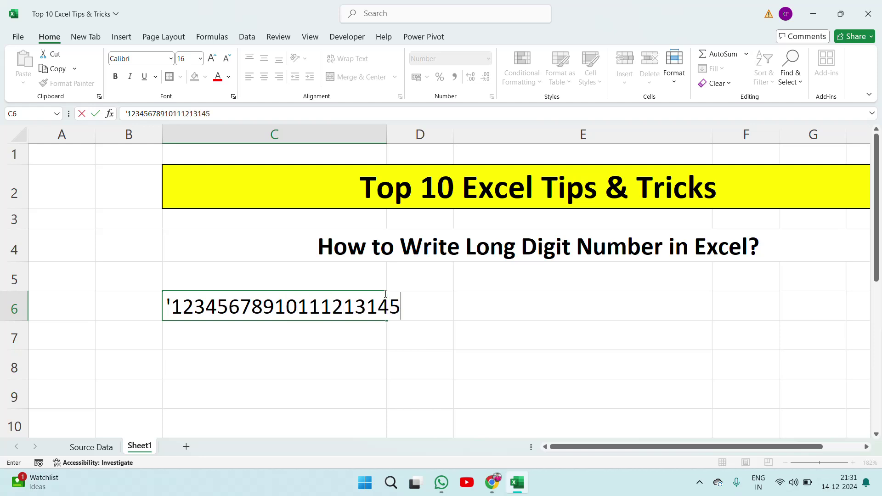
type("1617")
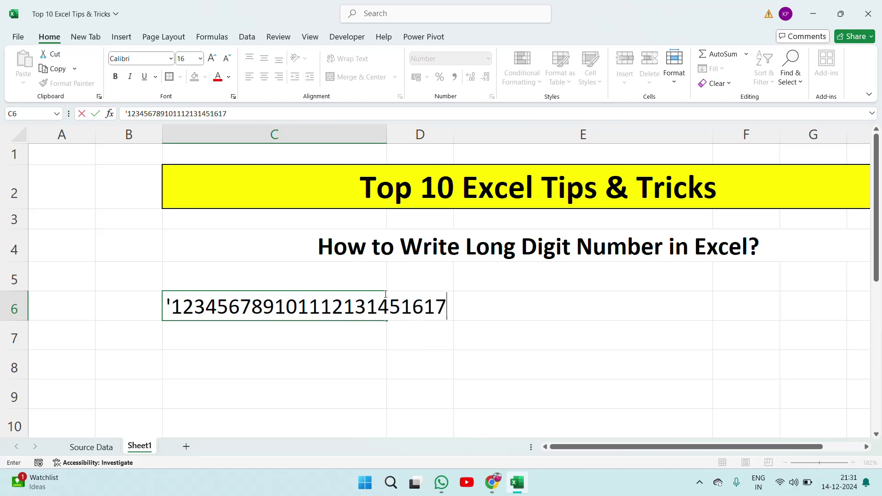
type("18")
key("Return")
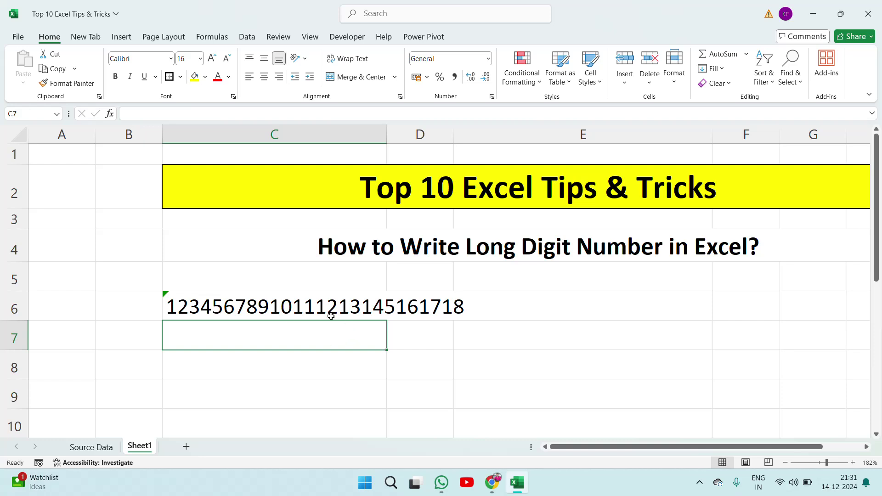
left_click(331, 317)
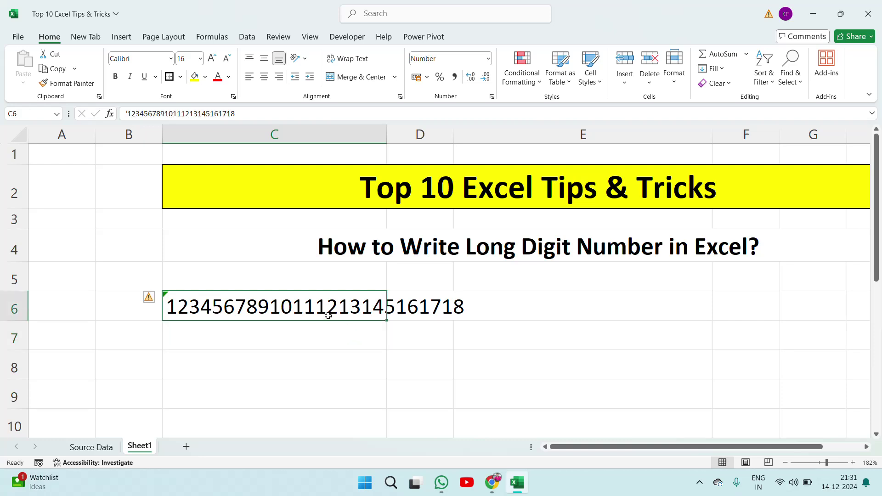
left_click(232, 334)
key("Up")
key("Down")
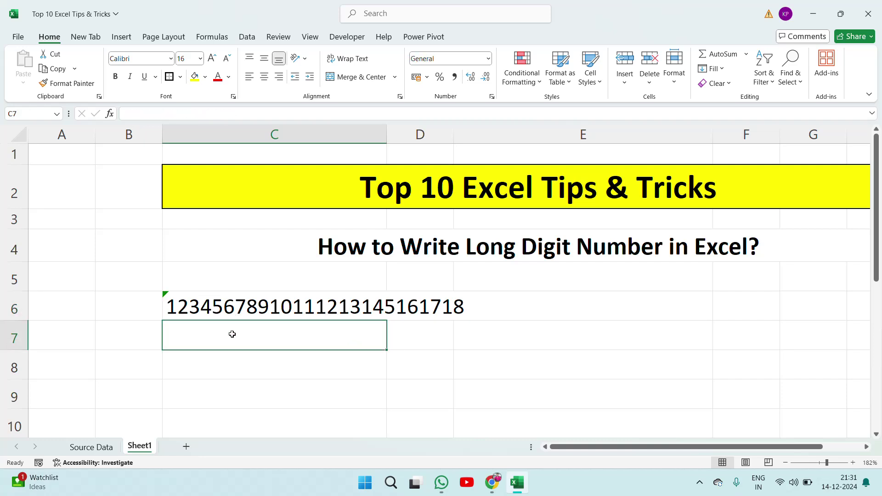
left_click(263, 304)
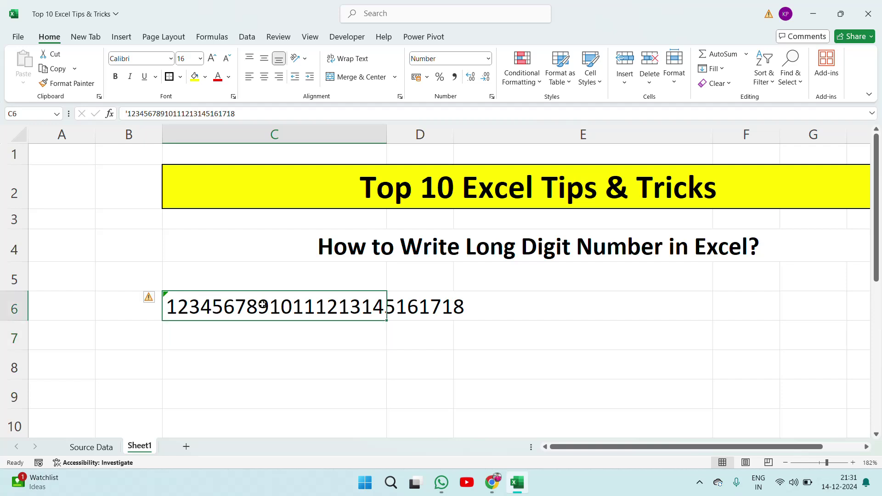
key("Right")
key("Left")
left_click(231, 247)
key("Left")
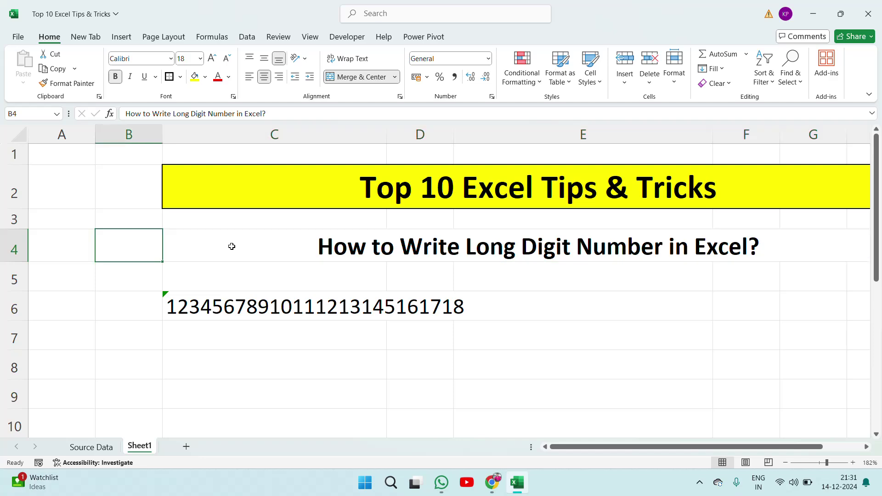
Delete columns B to F, Customer through Qtr 4, on the Source Data sheet.
left_click(92, 447)
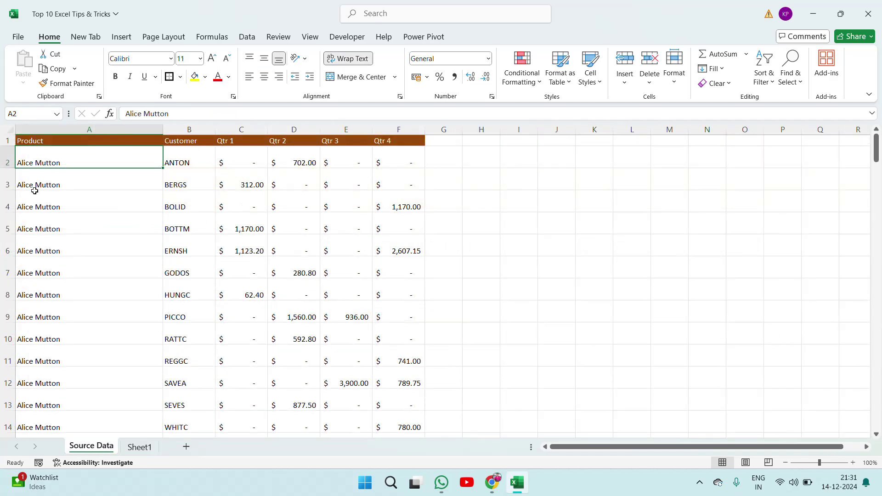
left_click(172, 128)
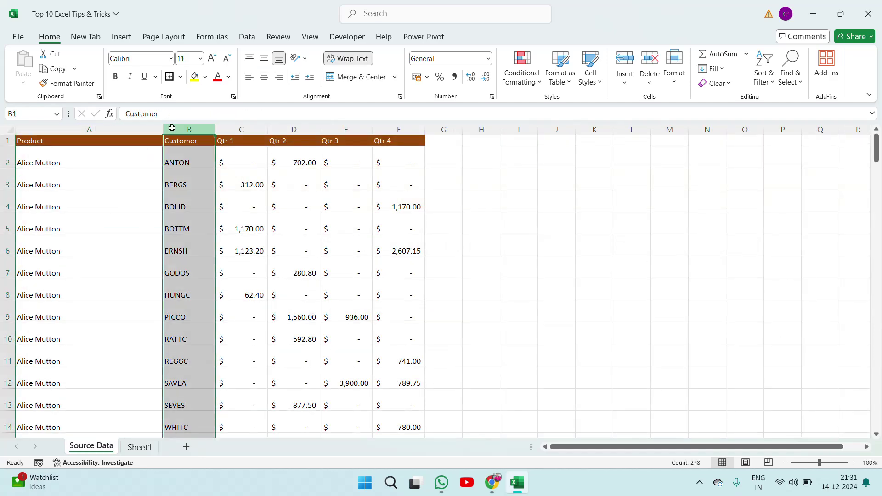
left_click(414, 130, "shift")
right_click(315, 283)
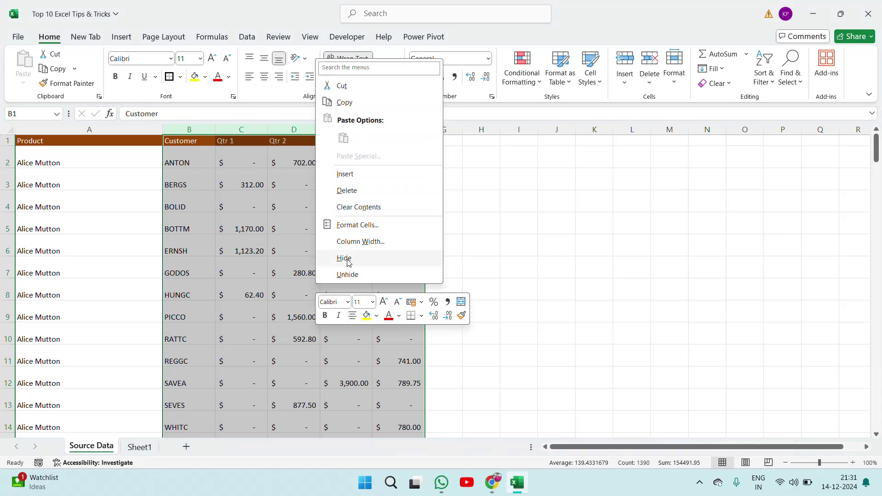
left_click(341, 189)
Set the font size of the whole Product column on the Source Data sheet to 20.
left_click(41, 169)
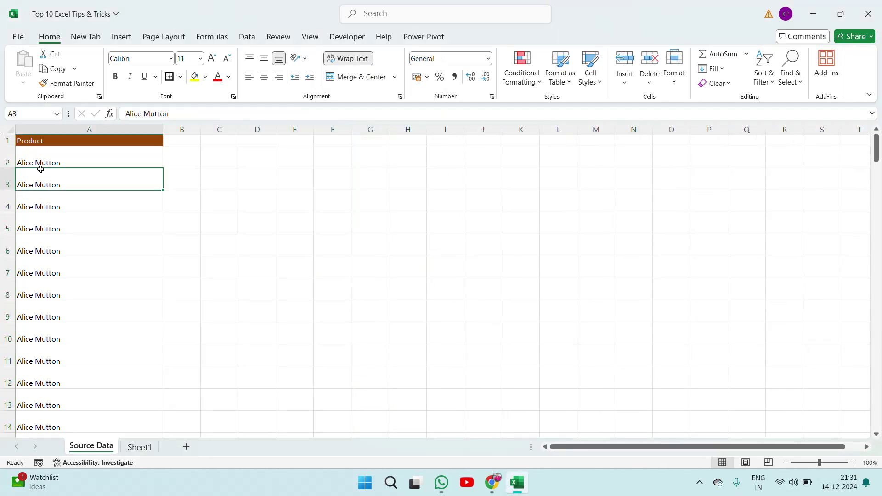
left_click(72, 129)
left_click(188, 59)
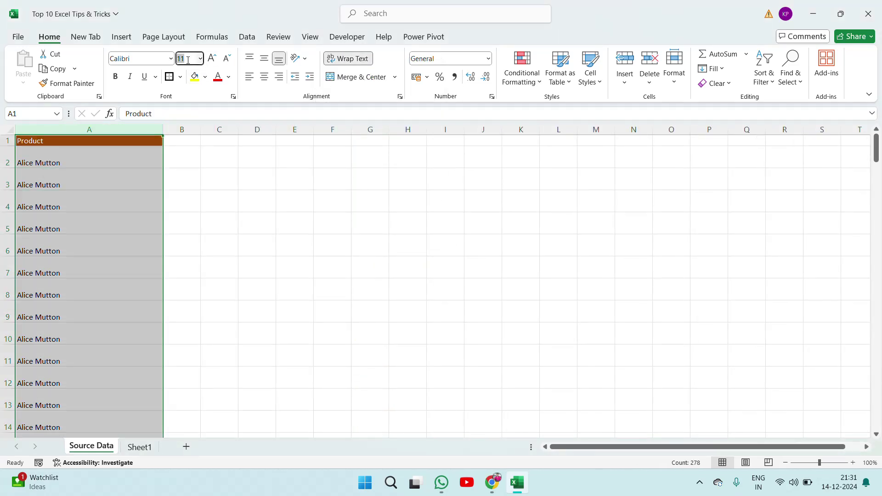
type("1")
type("0")
key("Return")
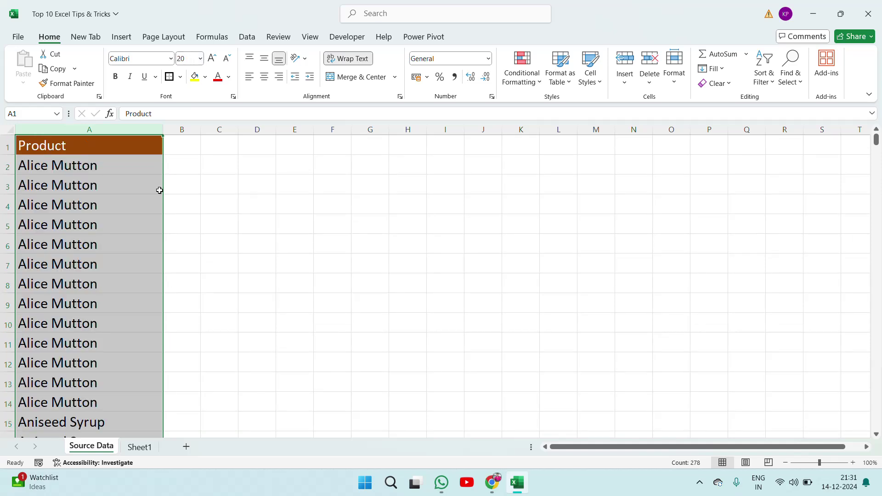
left_click(137, 165)
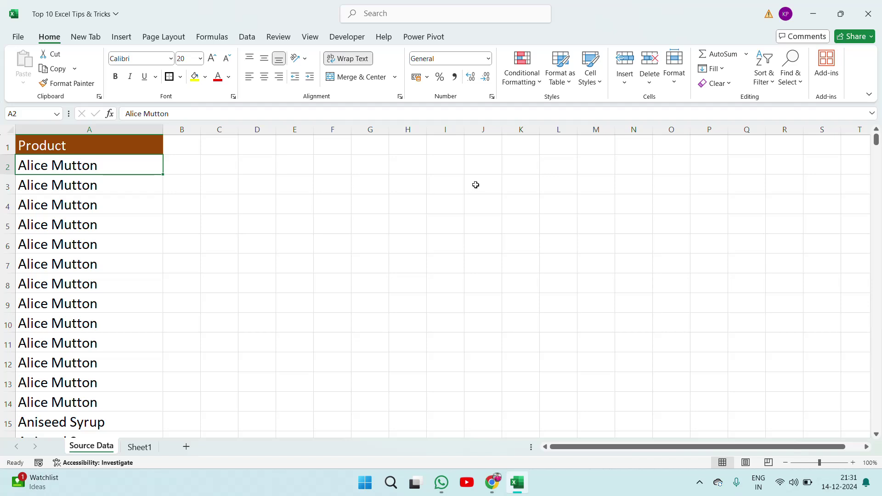
left_click(331, 166)
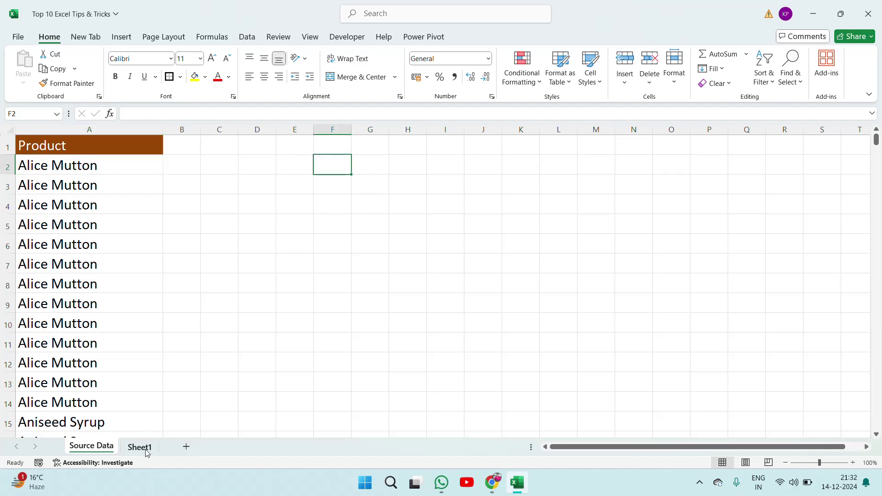
Select and copy the first five product entries, A2:A6, on the Source Data sheet.
key("ctrl+Home")
key("shift+Down")
key("shift+Down")
key("shift+Down")
key("shift+Down")
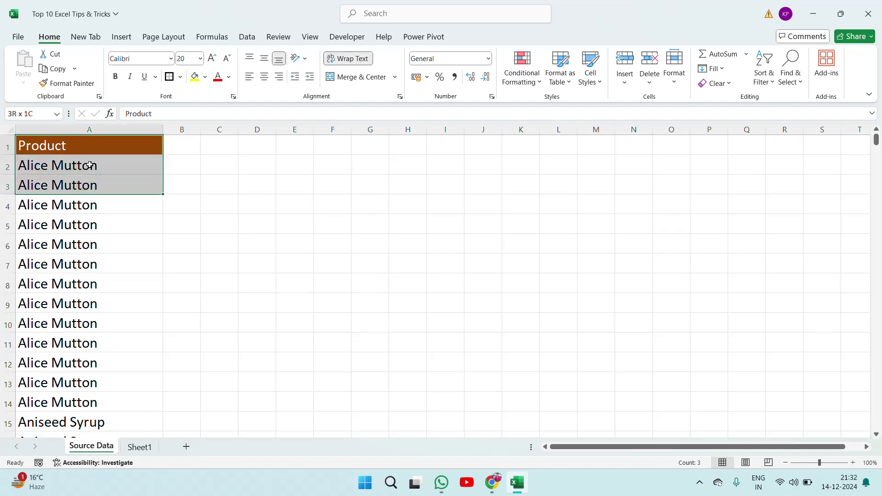
left_click(89, 166)
key("shift+Down")
key("shift+Down")
key("shift+Down")
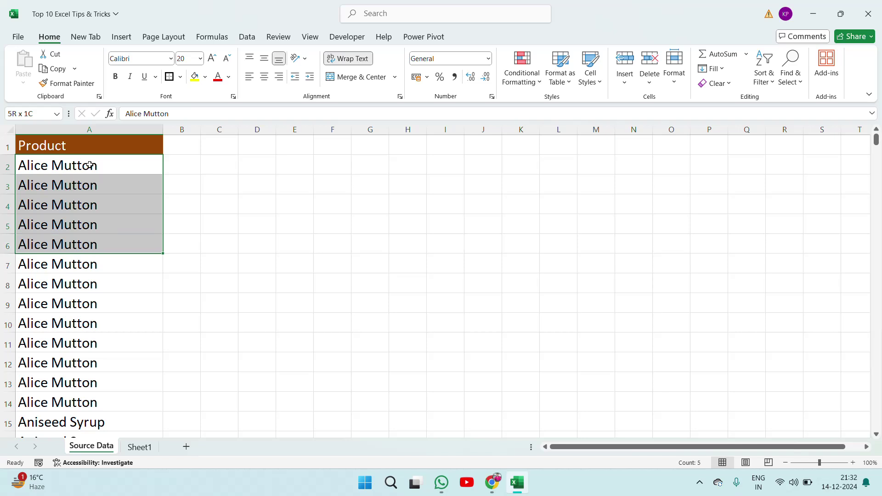
key("ctrl+c")
Replace the merged heading in C4 of Sheet1 with "Text to Column".
left_click(138, 448)
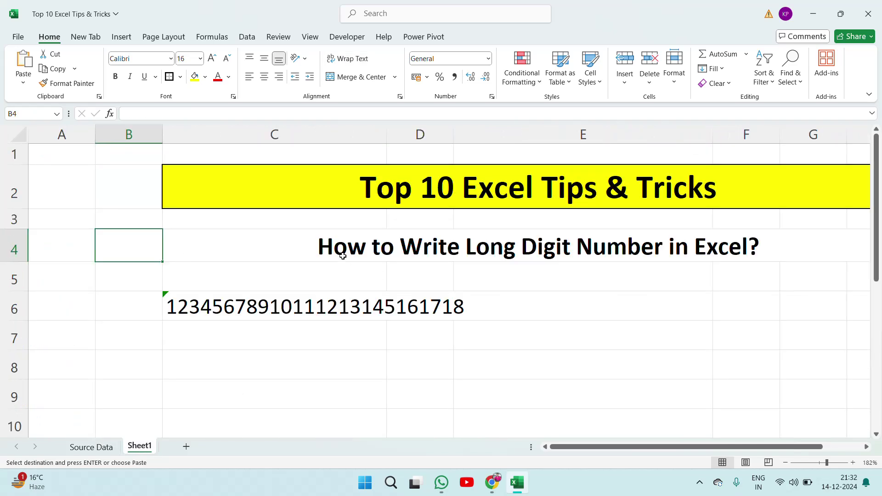
left_click(327, 247)
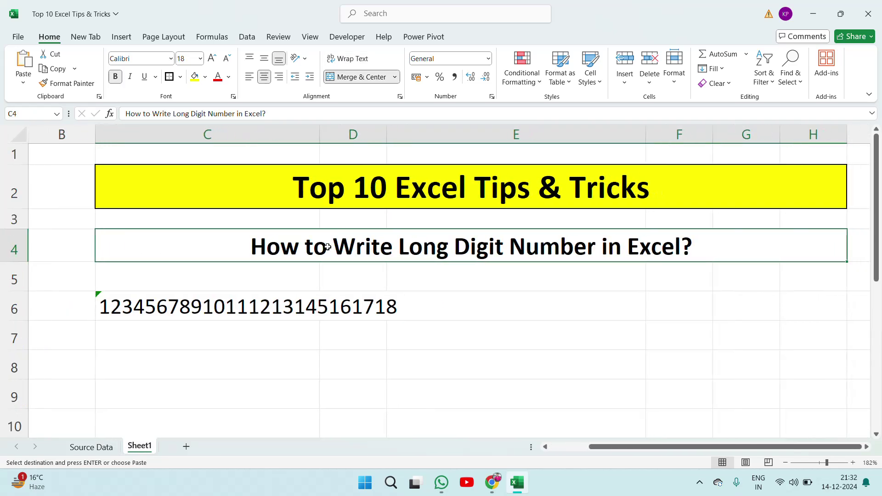
key("Delete")
type("Text to")
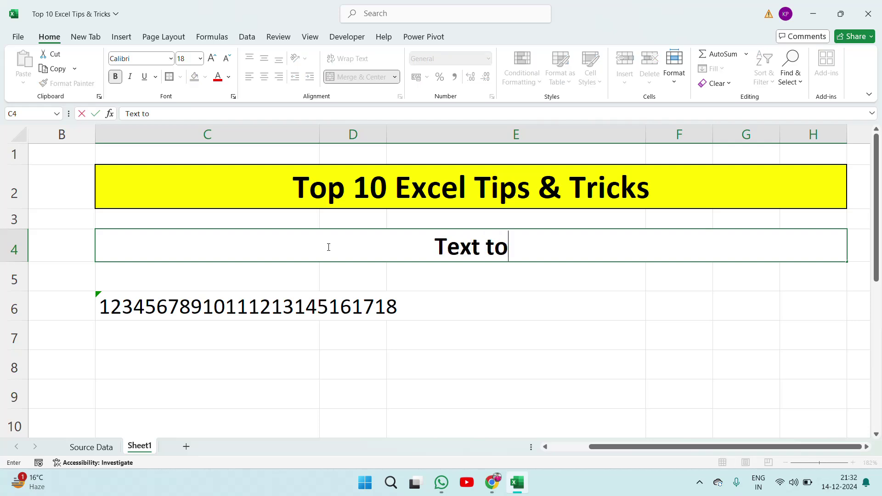
key("BackSpace")
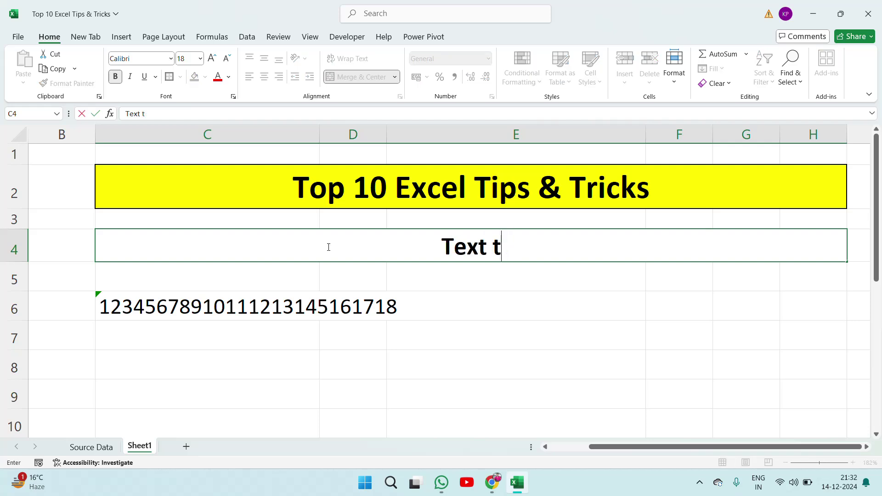
type("o Column")
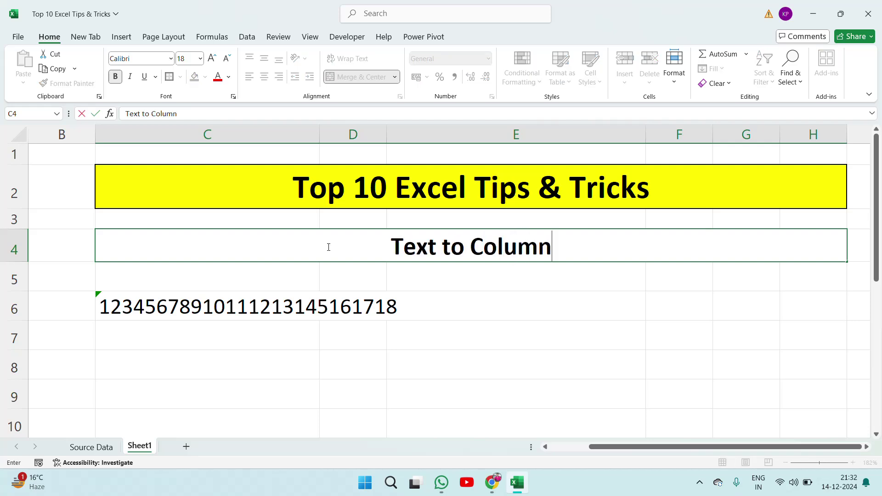
key("Return")
key("Down")
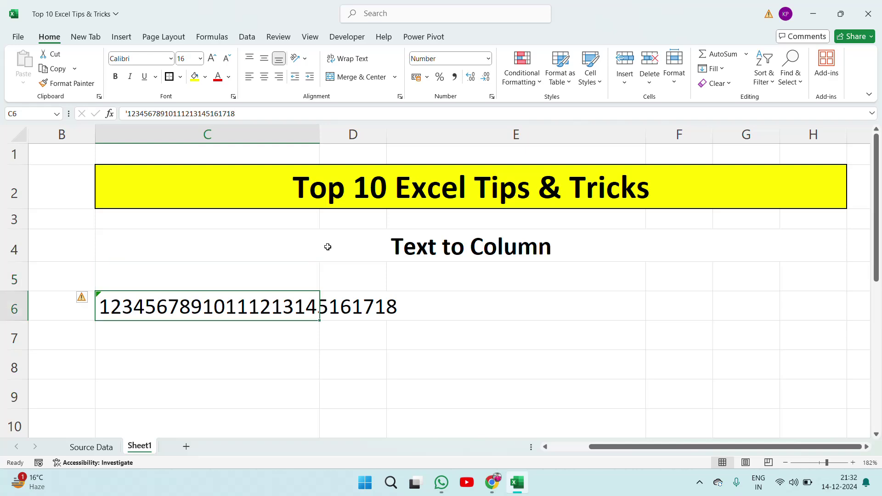
Copy A2:A6 from Source Data again and paste the entries into C5:C9 of Sheet1.
key("Up")
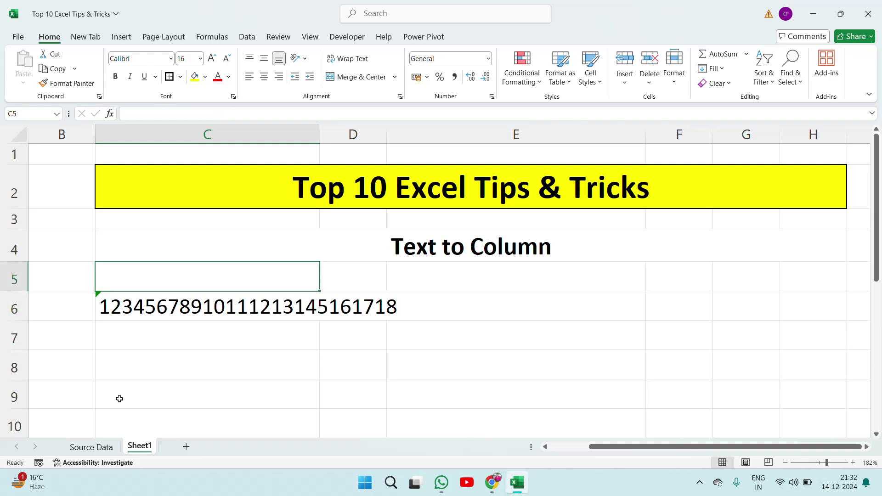
left_click(91, 447)
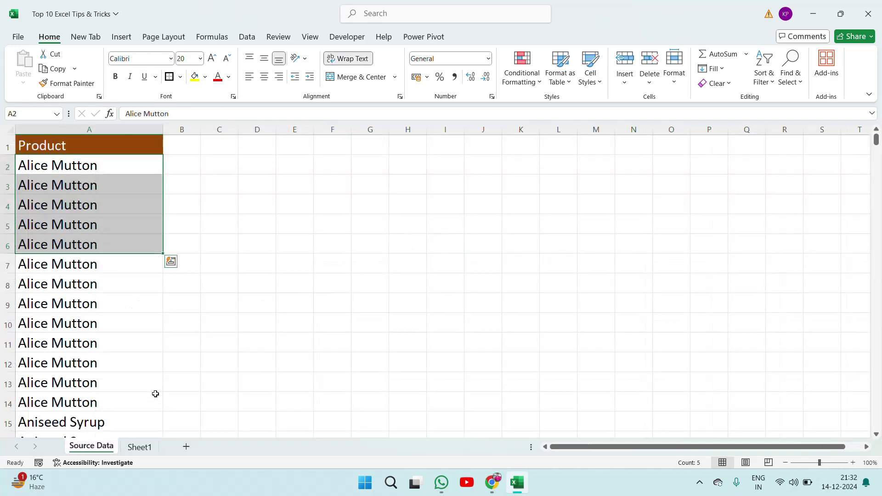
left_click(142, 447)
key("ctrl+v")
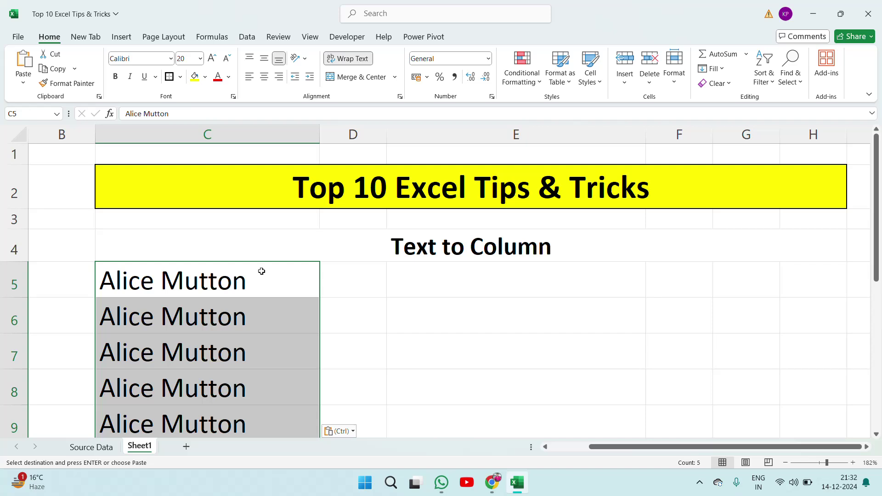
left_click(416, 266)
key("Left")
key("Left")
key("Up")
scroll(418, 268, "down", 1)
key("Down")
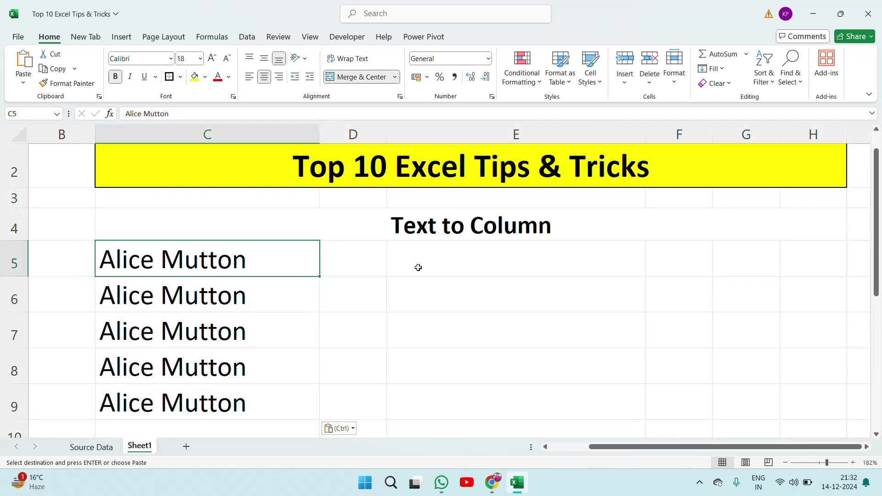
Split the names in C5:C9 with Text to Columns, using Delimited type, Tab and Space delimiters, General format and destination $C$5.
key("Right")
key("Left")
key("Left")
key("Right")
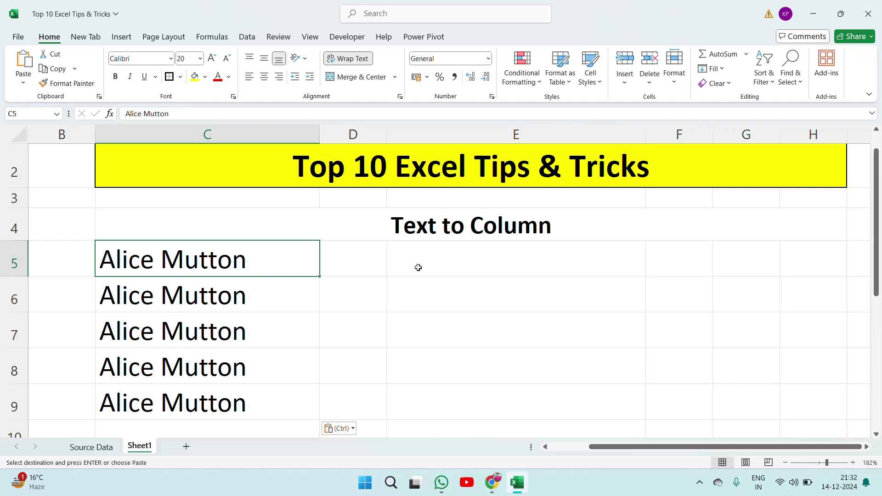
key("ctrl+shift+Down")
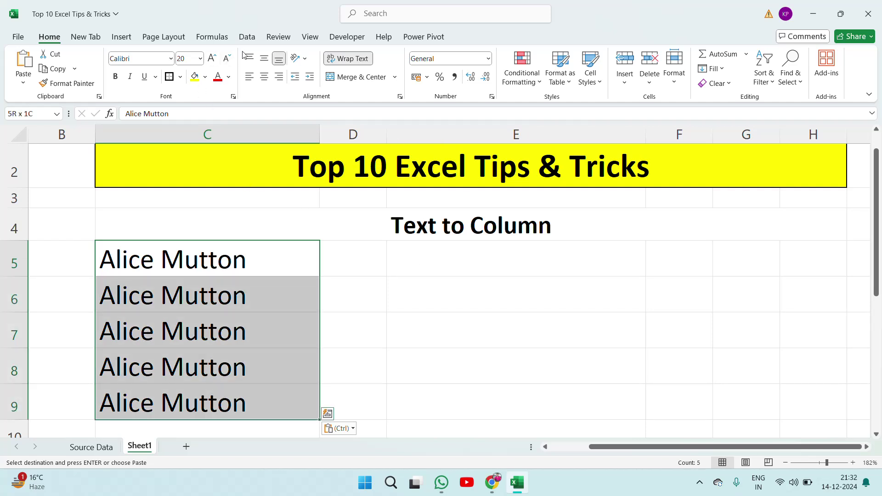
left_click(248, 38)
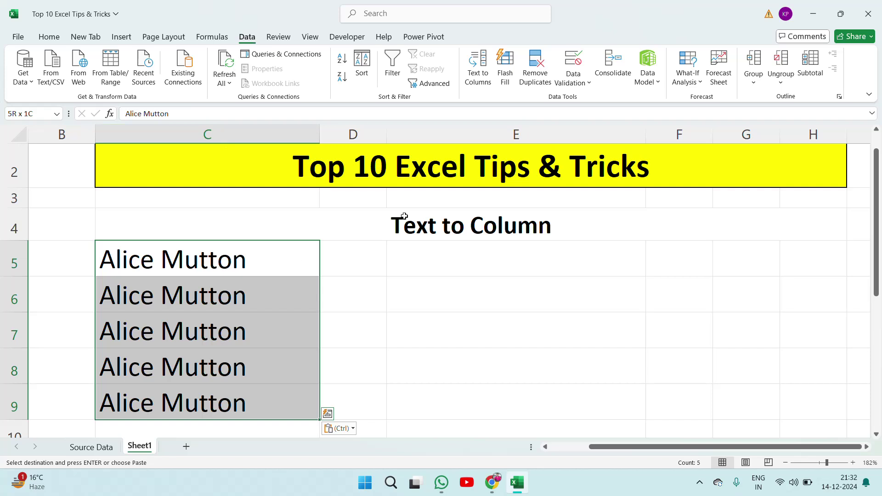
left_click(478, 75)
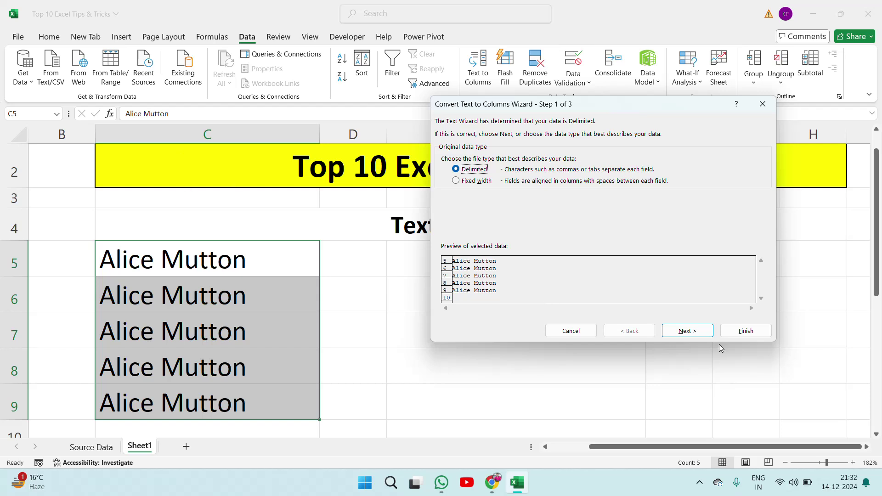
left_click(703, 331)
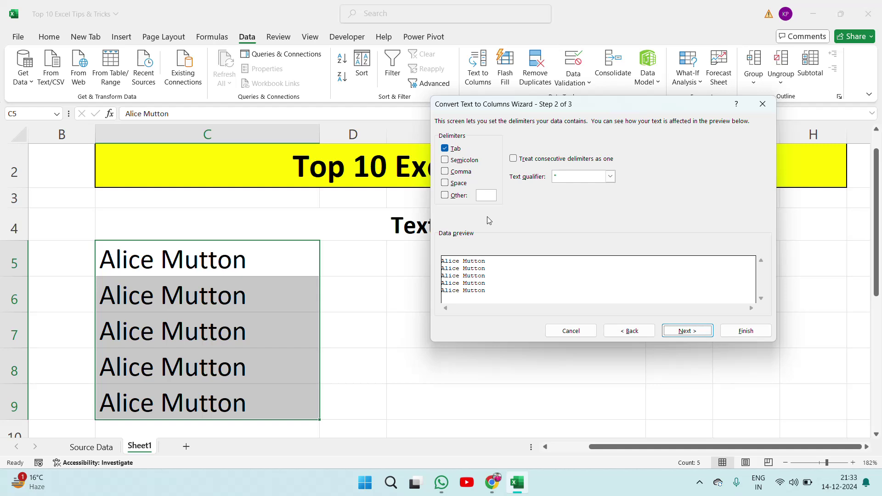
left_click(445, 183)
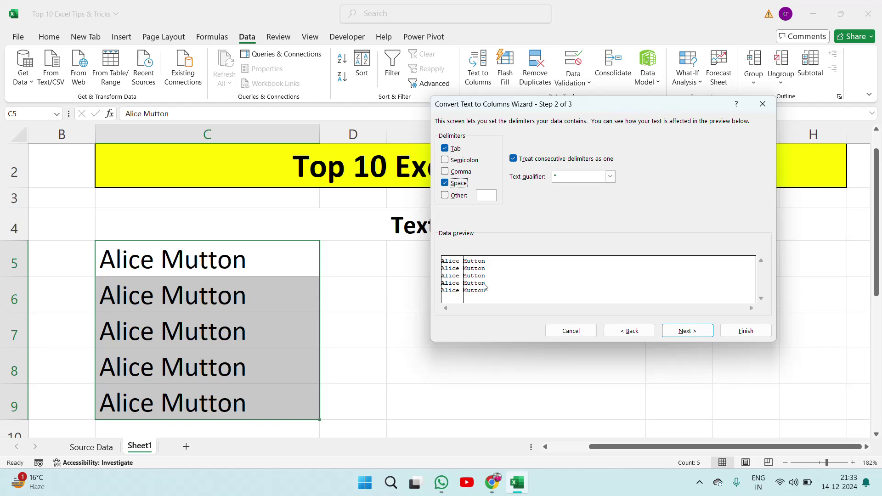
left_click(711, 332)
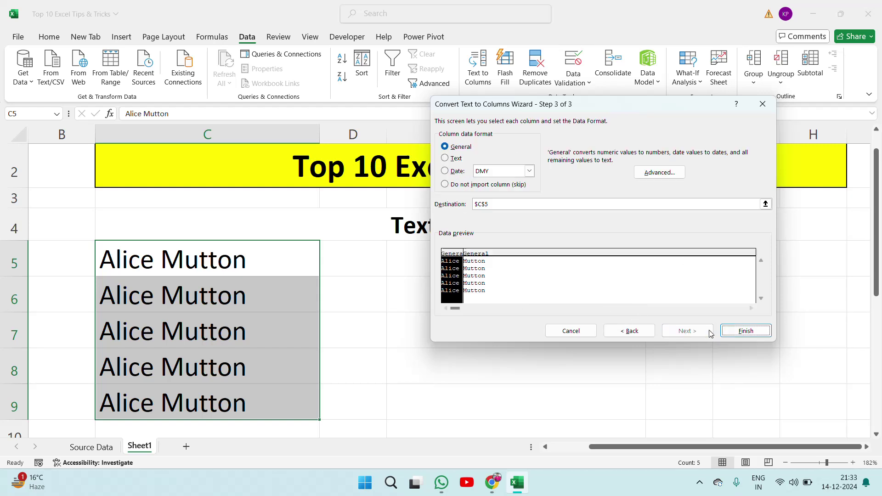
left_click(746, 332)
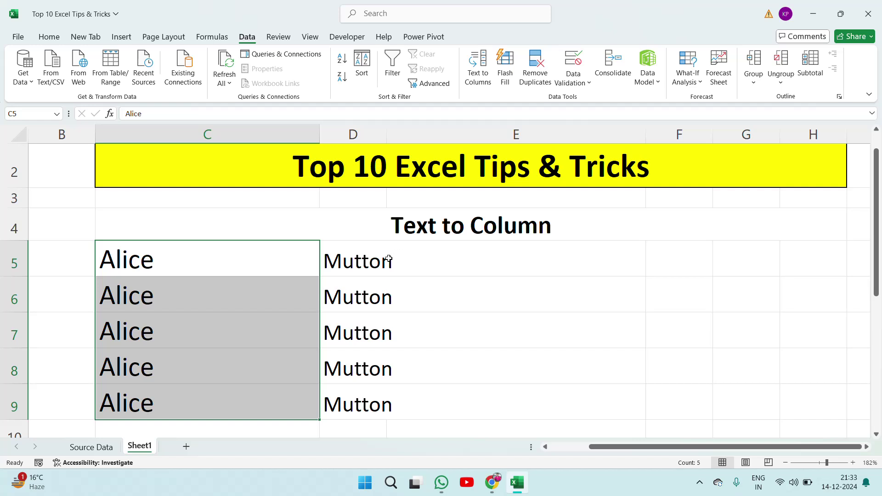
Check the split words in cells C5 and D5.
left_click(173, 258)
left_click(362, 256)
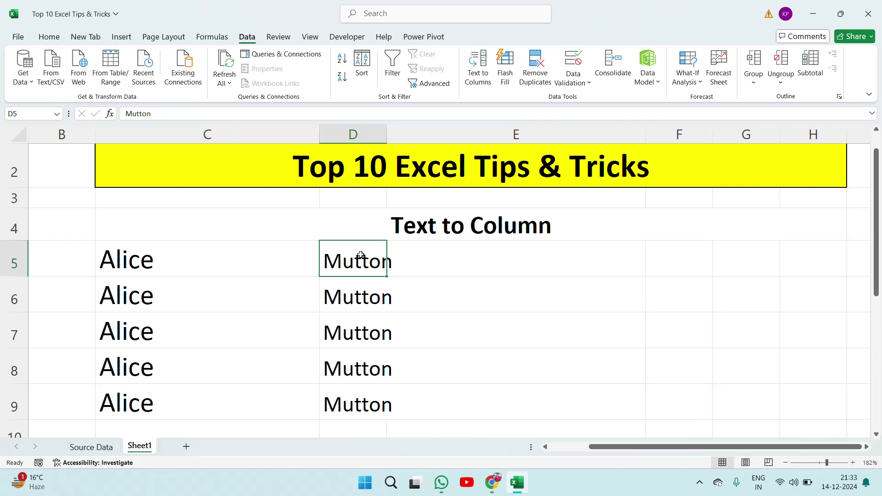
left_click(187, 252)
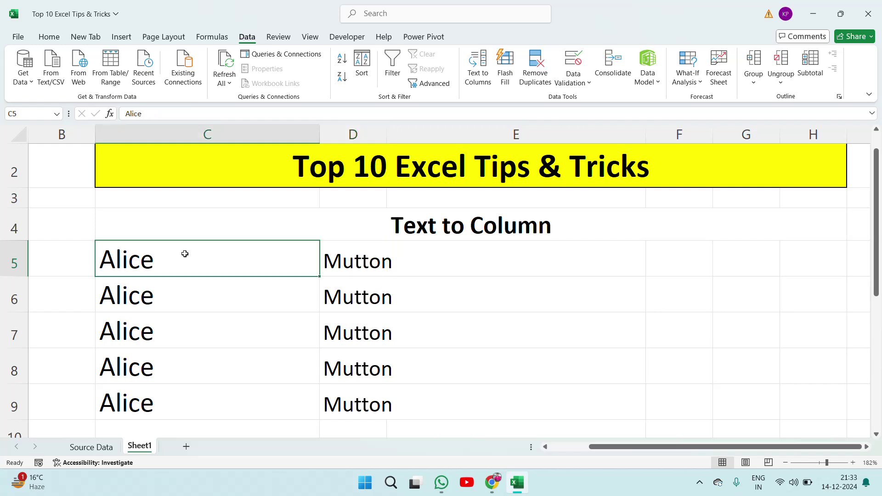
key("Left")
key("Left")
key("Right")
key("Right")
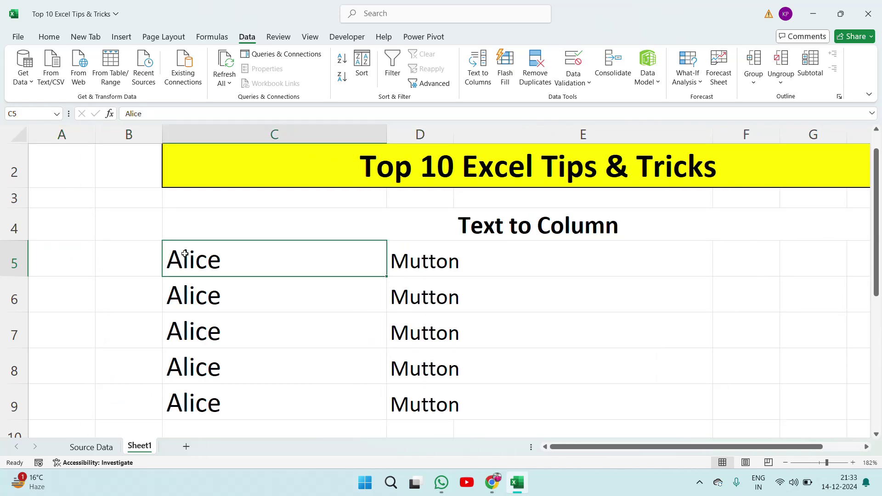
Clear the Text to Column heading and the split data from C4:H9.
key("ctrl+shift+Down")
key("ctrl+shift+Right")
key("Up")
key("ctrl+shift+Down")
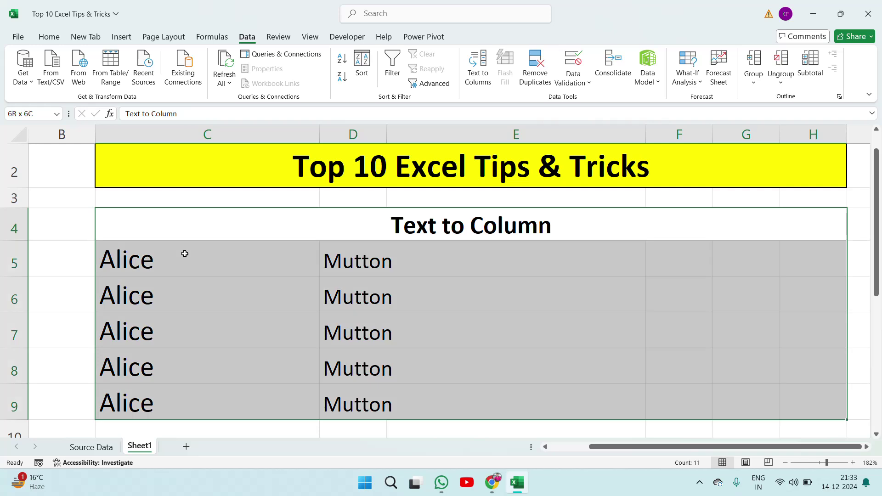
key("ctrl+z")
key("ctrl+z")
key("ctrl+z")
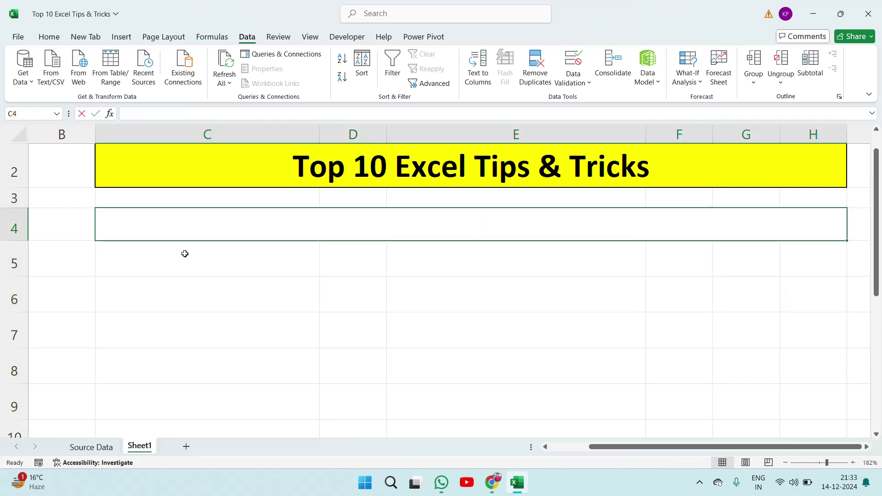
Enter the heading "How to Autofit Rows and Columns" in the merged cell C4 of Sheet1.
type("How to A")
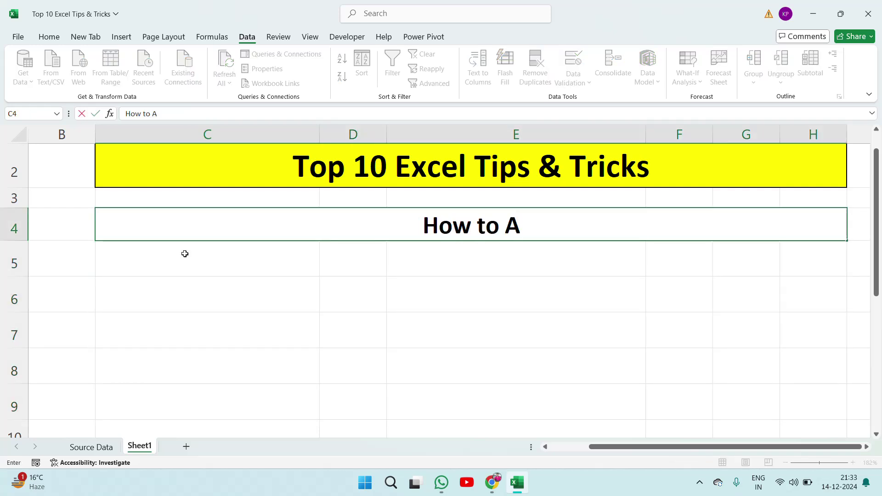
type("utofit")
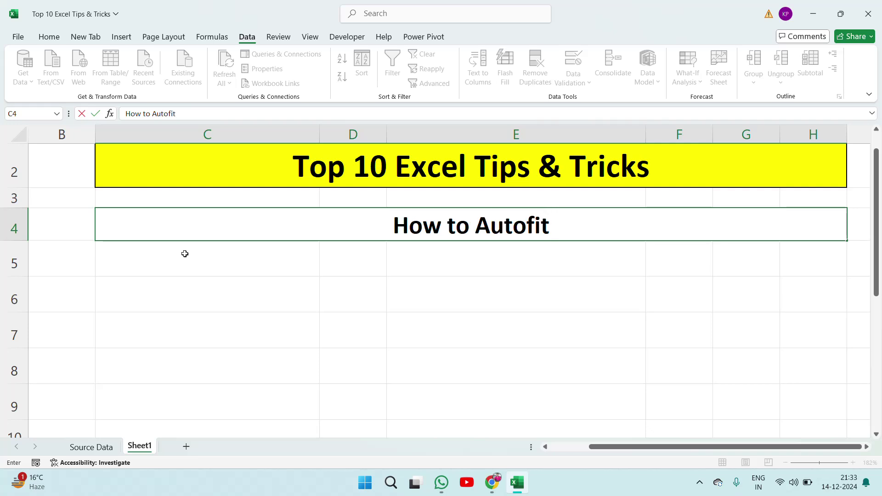
type(" Rows an")
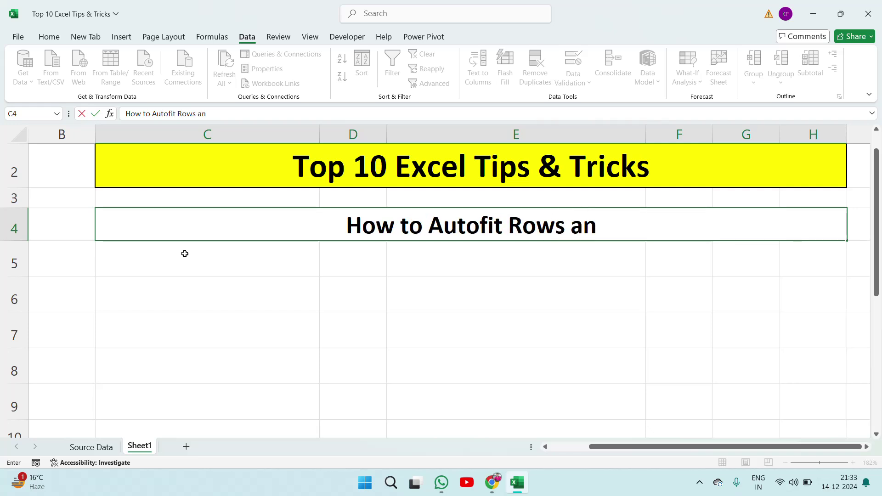
type("d Col")
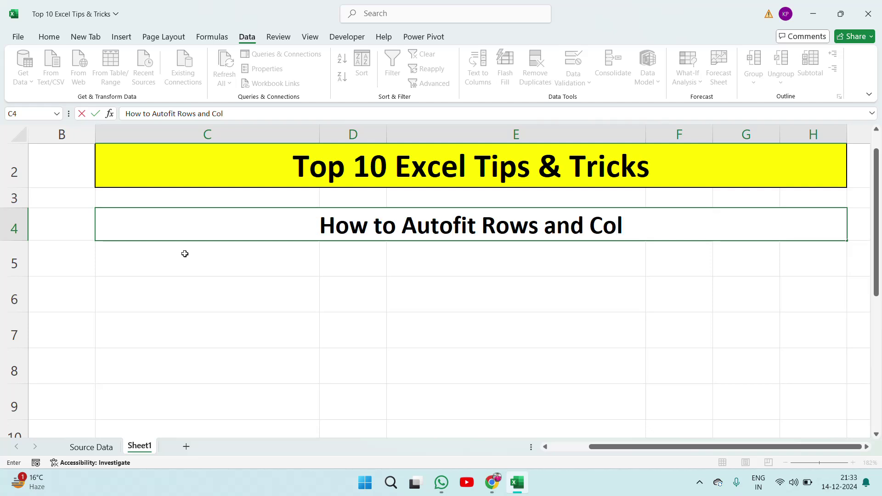
type("umns")
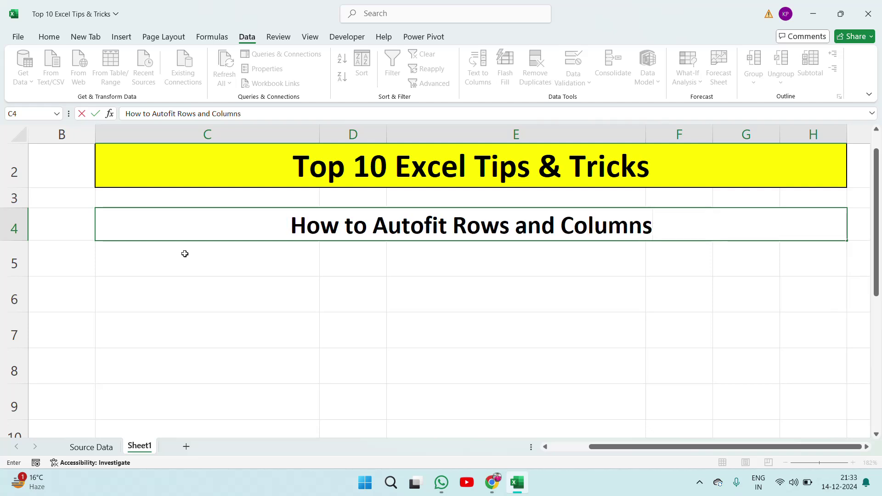
key("Return")
key("Up")
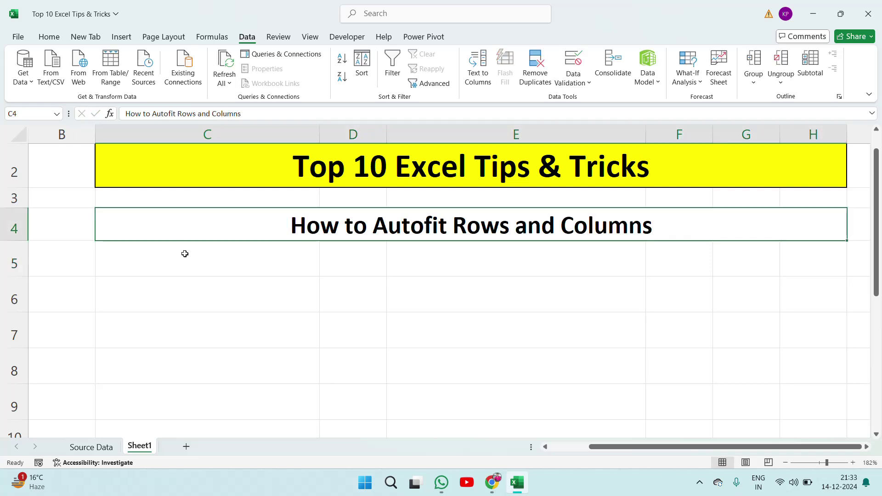
key("Left")
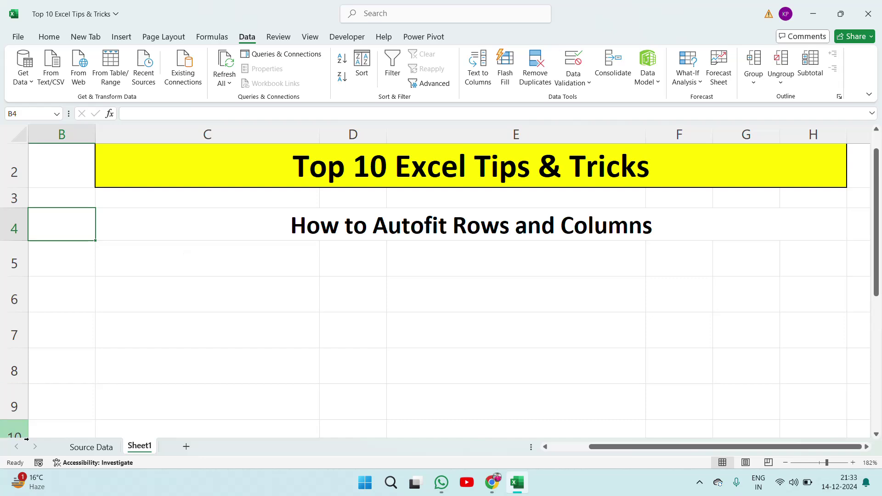
Undo the earlier edits so the Source Data sheet has its Customer and Qtr 1 to Qtr 4 columns back.
left_click(72, 451)
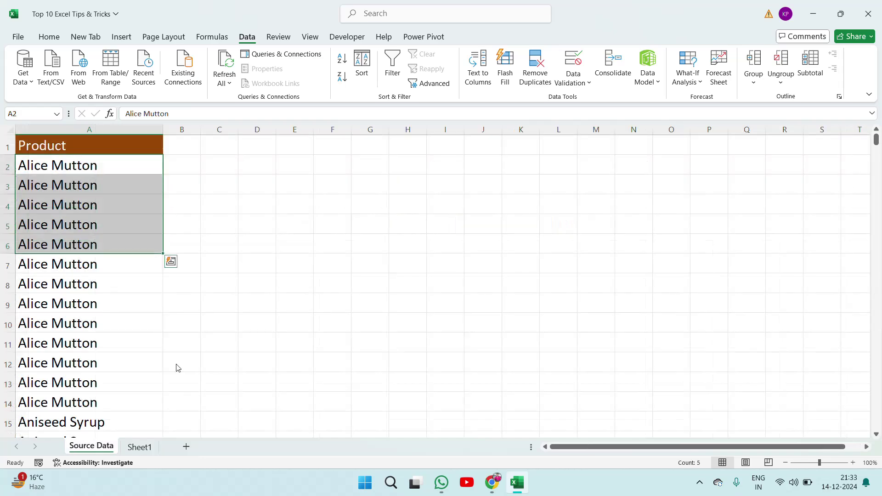
left_click(125, 288)
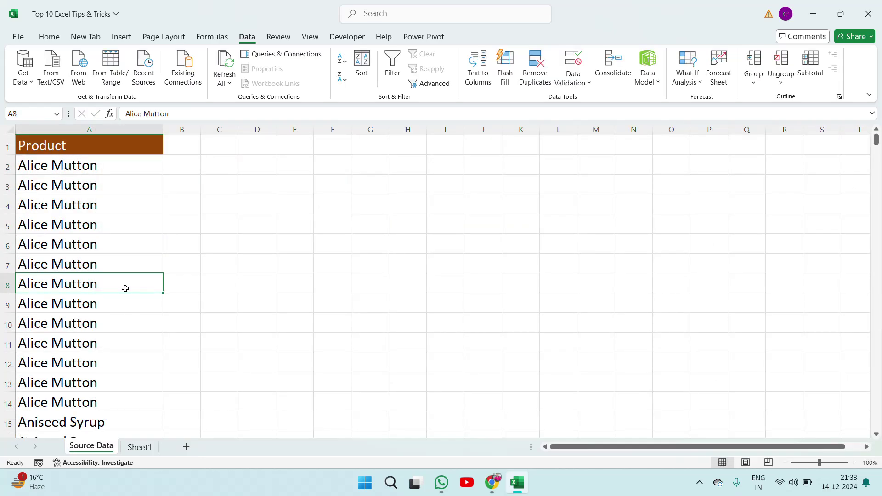
key("Right")
key("Left")
left_click(120, 323)
key("ctrl+Page_Down")
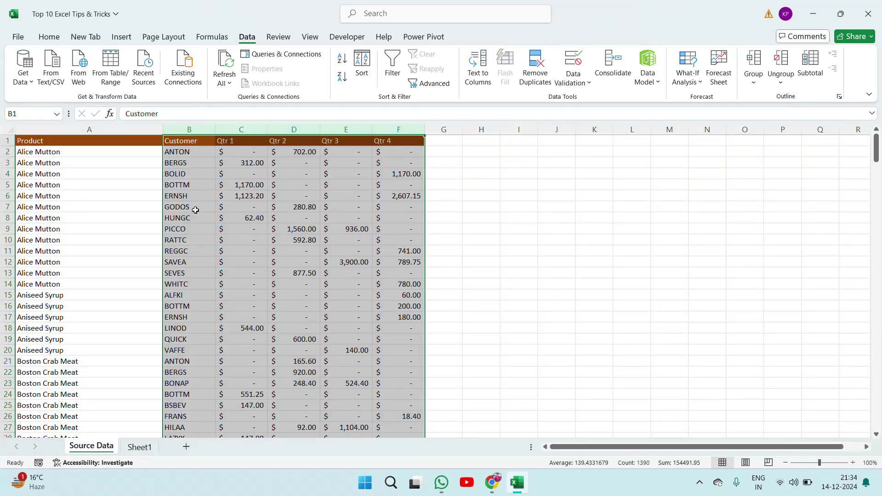
Narrow column A of the Source Data sheet so it fits the product names more closely.
left_click(191, 198)
key("ctrl+Up")
key("Left")
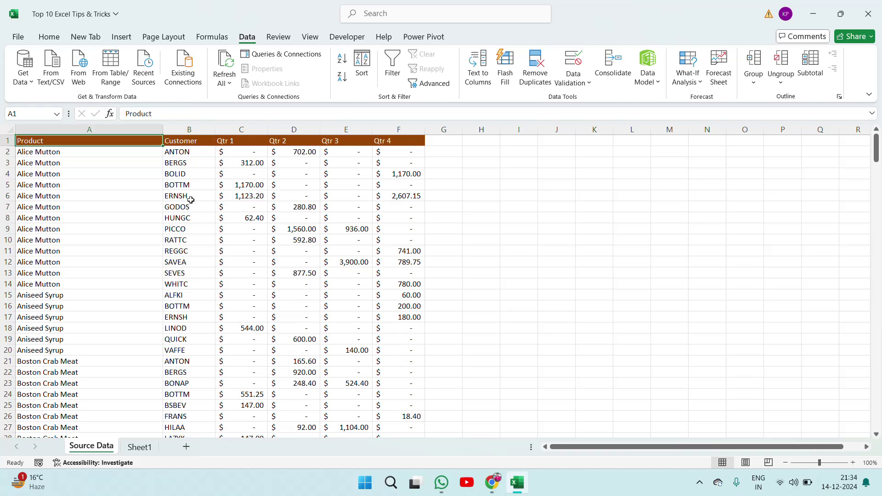
left_click_drag(162, 130, 100, 130)
left_click(181, 173)
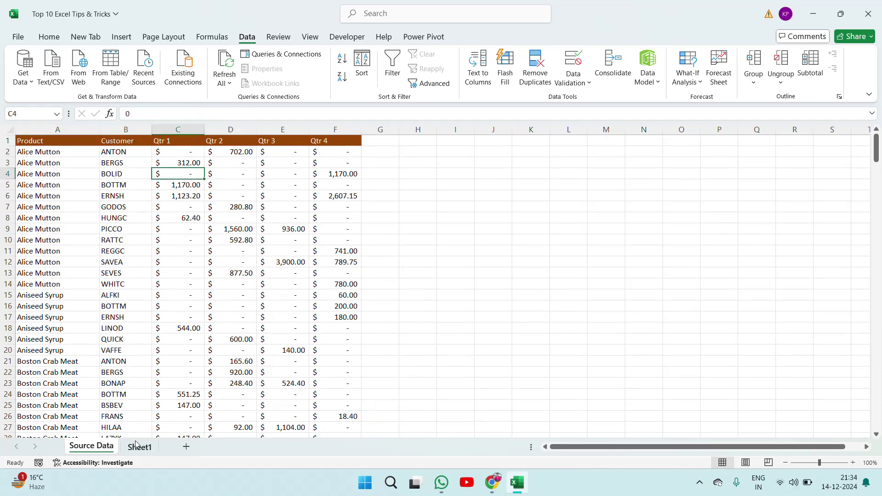
Delete the long digit number from cell C6 of Sheet1.
left_click(139, 447)
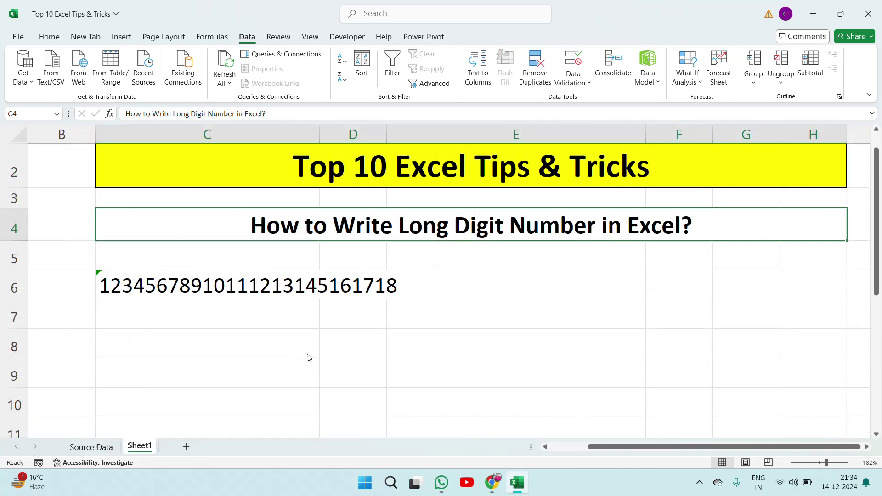
key("Left")
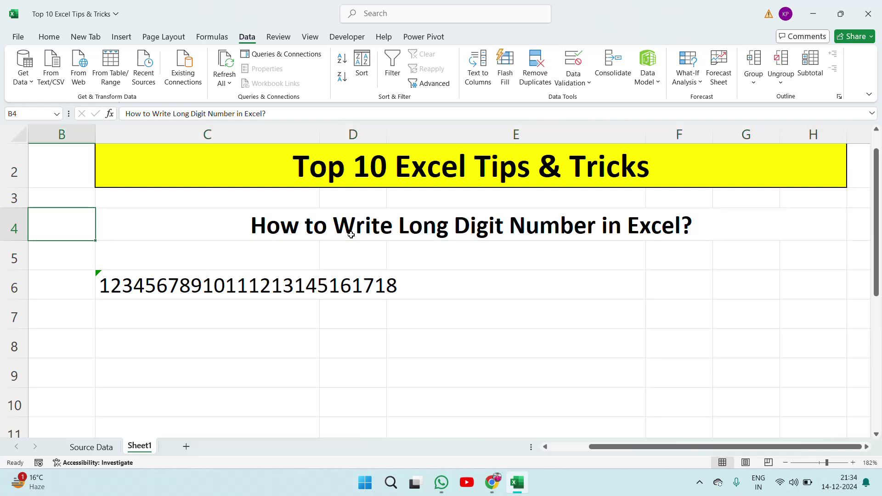
key("Right")
key("Down")
key("Down")
key("Delete")
key("Up")
key("Up")
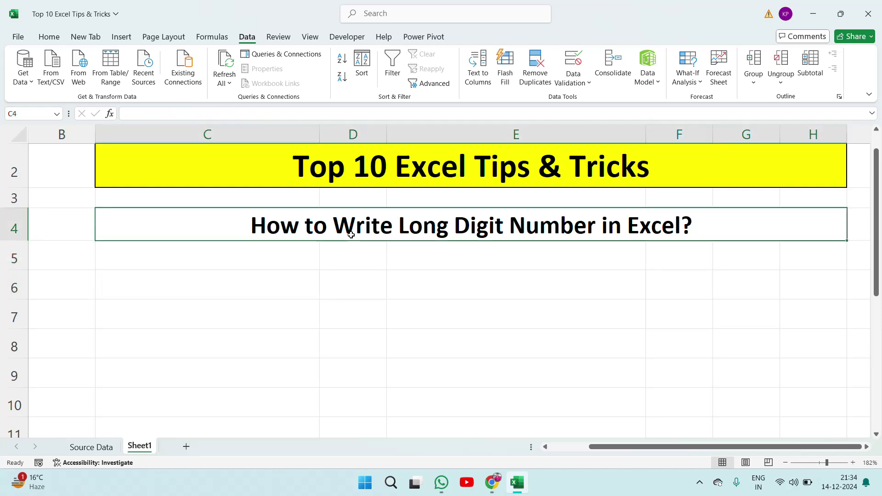
Replace the heading in the merged cell C4 with "How to Autofil Rows and Columns?".
type("How to ")
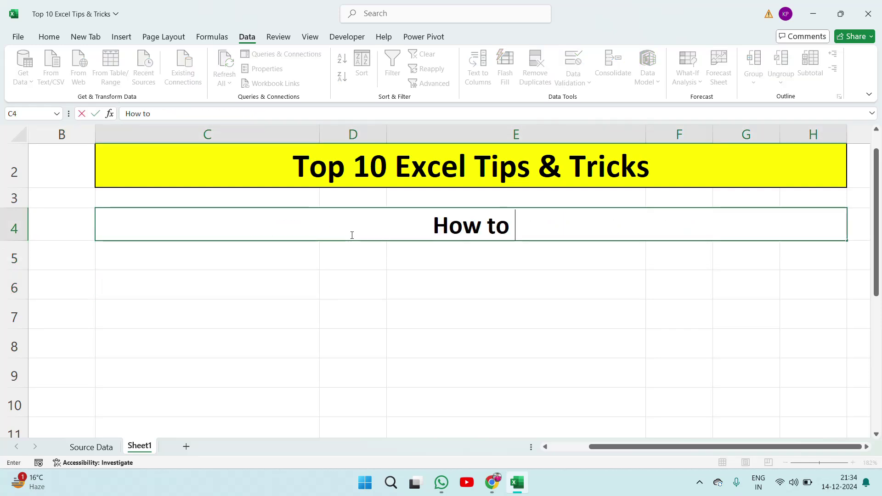
type("Autofi")
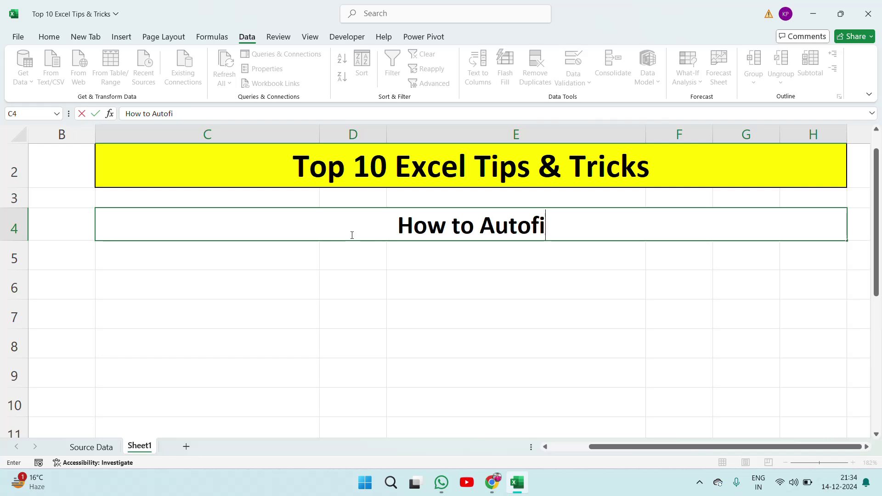
type("l Row")
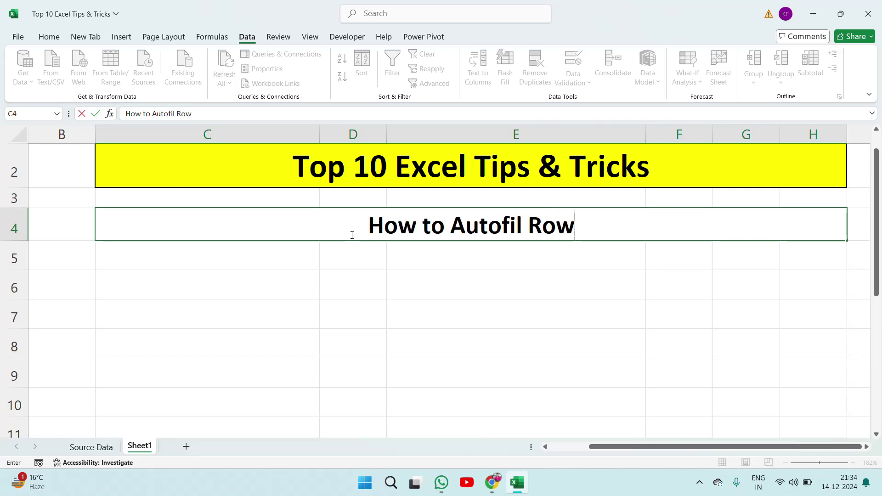
type("s and C")
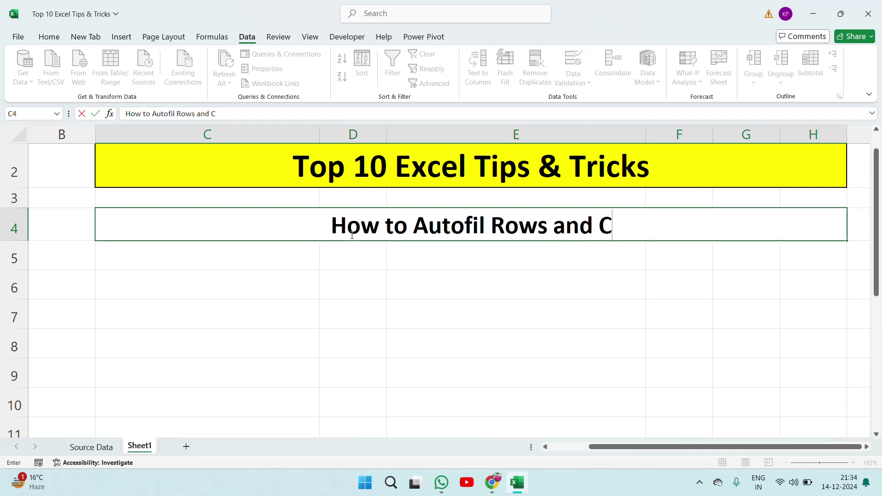
type("olumns?")
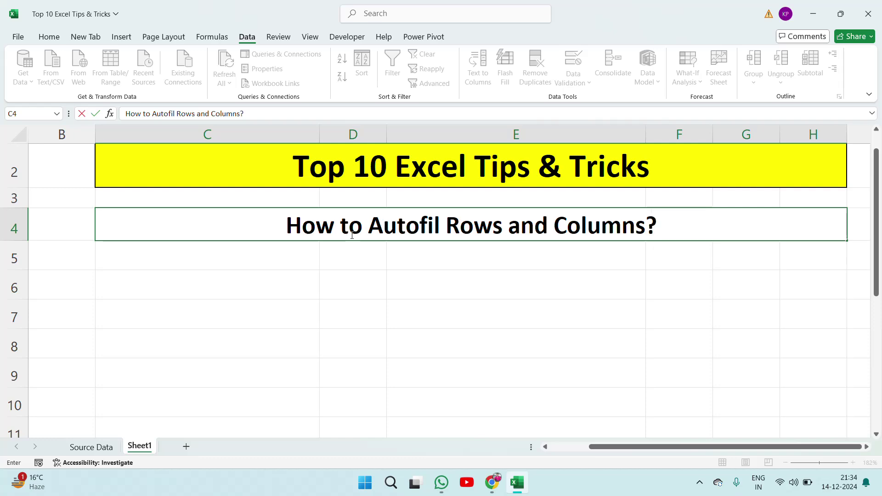
key("ctrl+Return")
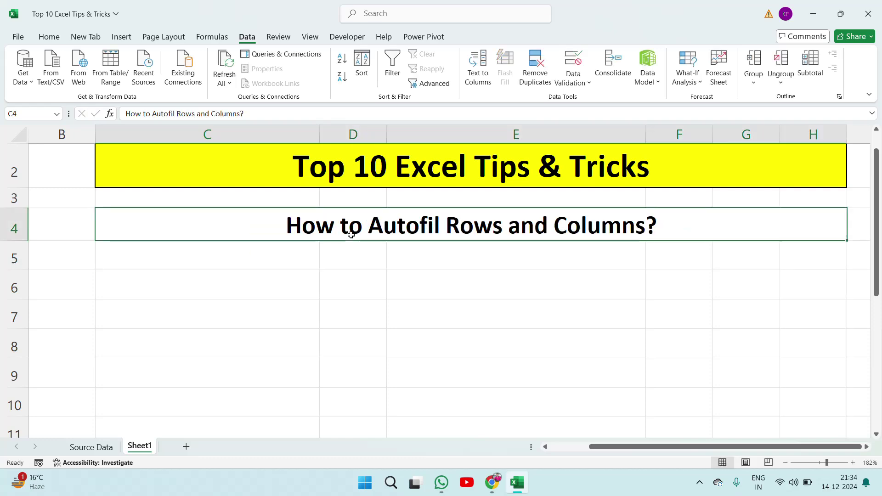
Copy the whole table A1:F278 from Source Data and paste it at A1 of a new sheet.
left_click(105, 447)
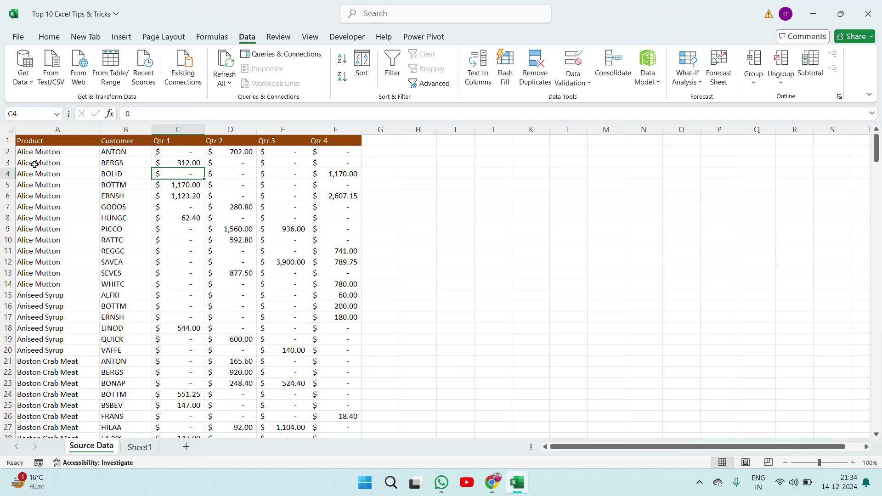
left_click(39, 144)
key("ctrl+shift+Right")
key("ctrl+shift+Down")
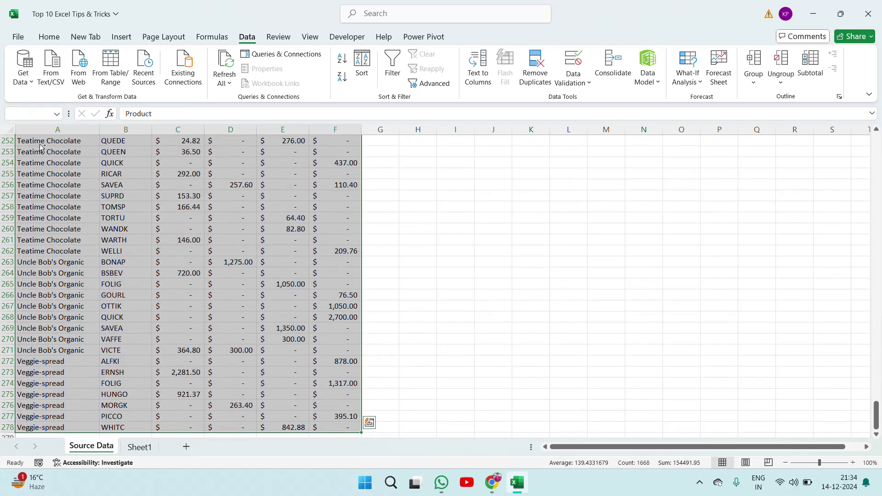
key("ctrl+c")
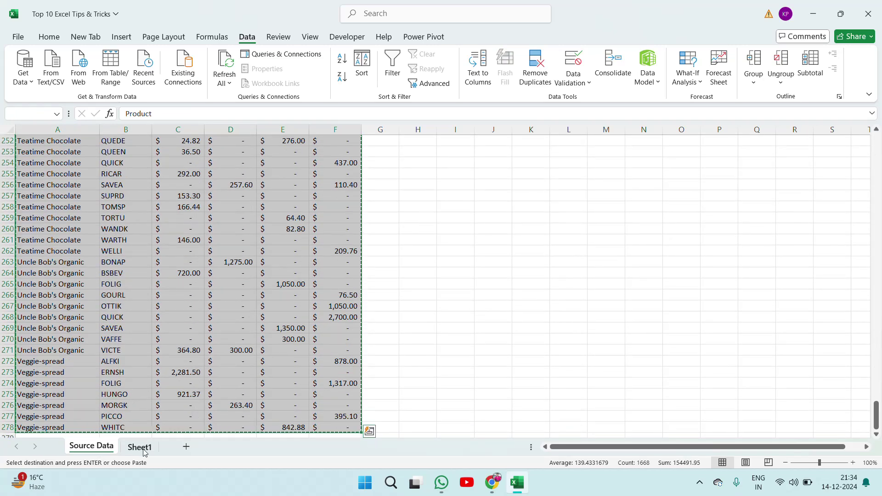
left_click(186, 447)
key("ctrl+v")
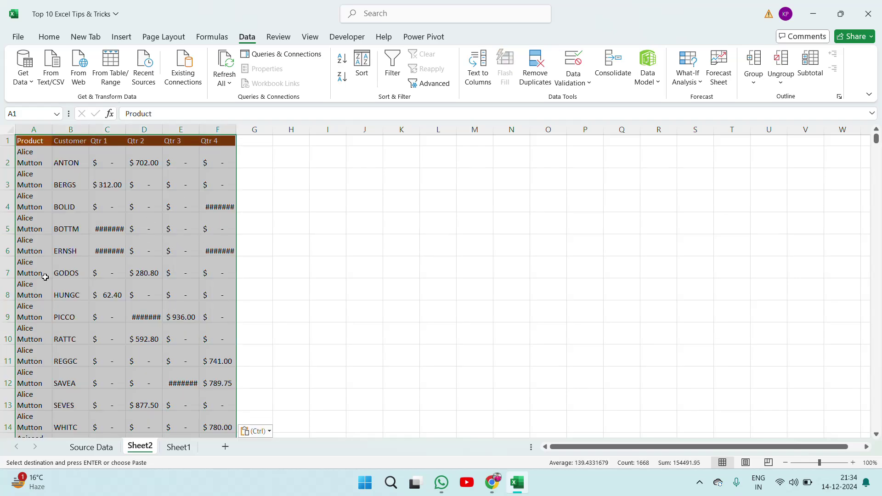
Compare the column widths and row heights of the pasted table with the Source Data sheet, and end copy mode.
left_click(92, 447)
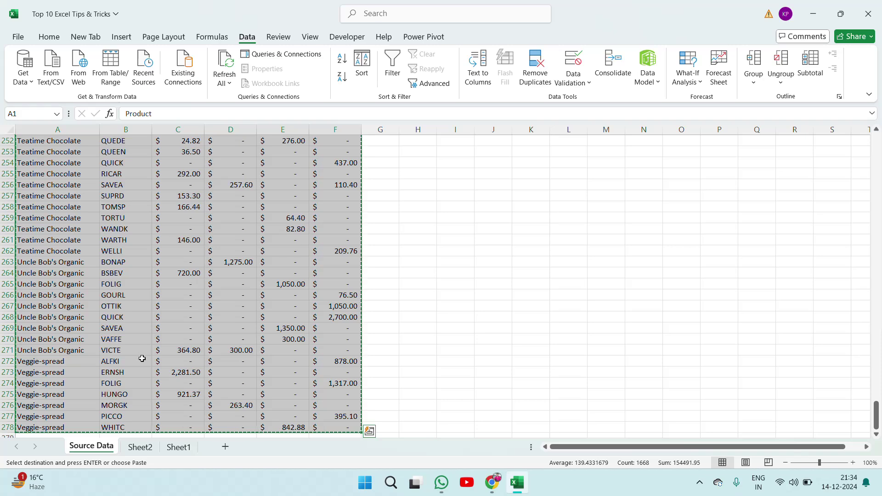
left_click(150, 448)
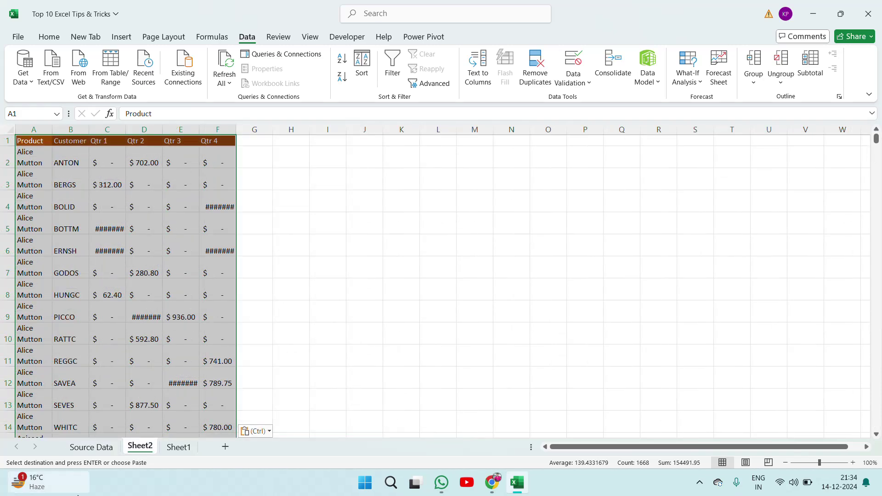
left_click(91, 447)
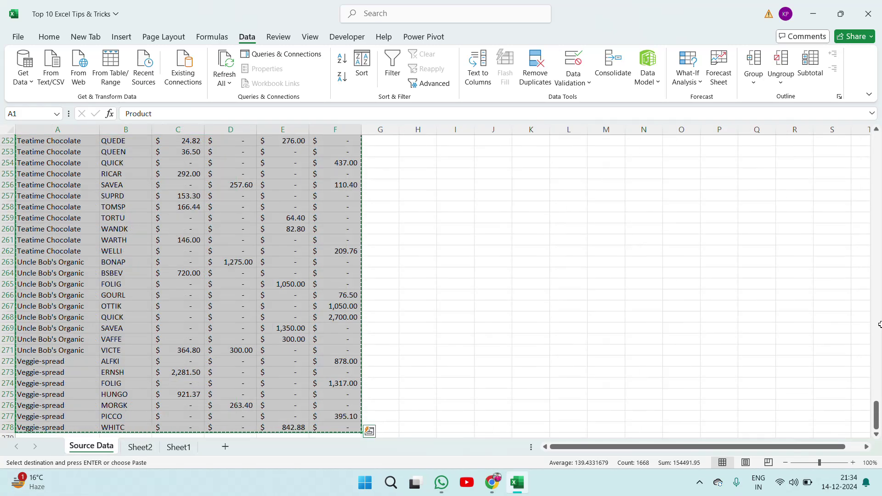
left_click_drag(878, 422, 877, 147)
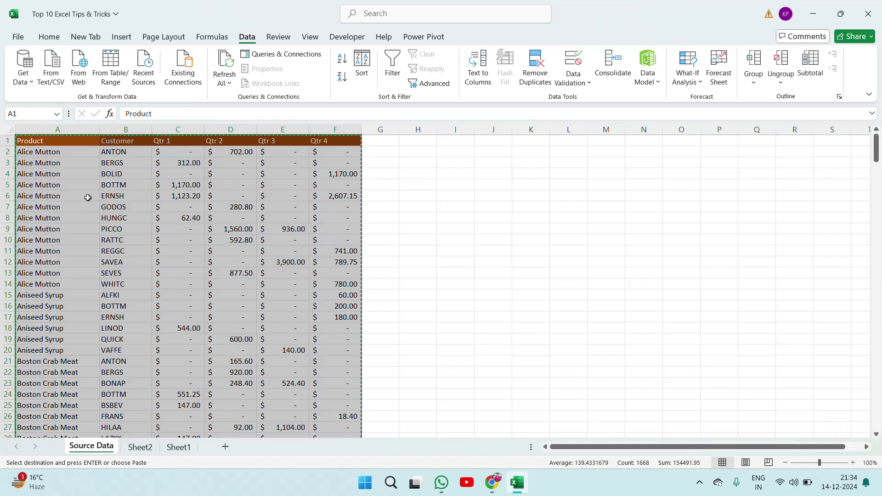
key("Escape")
left_click(88, 169)
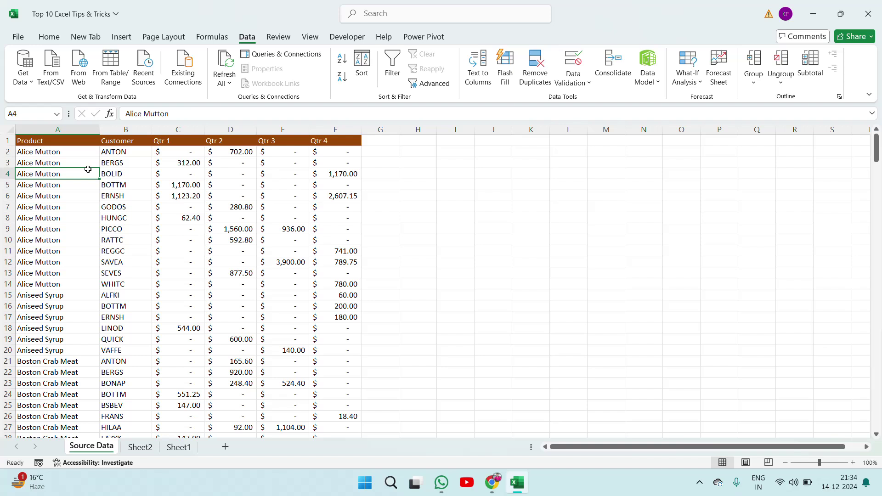
Check the height of row 2 on the Source Data sheet through the Row Height setting.
left_click(52, 39)
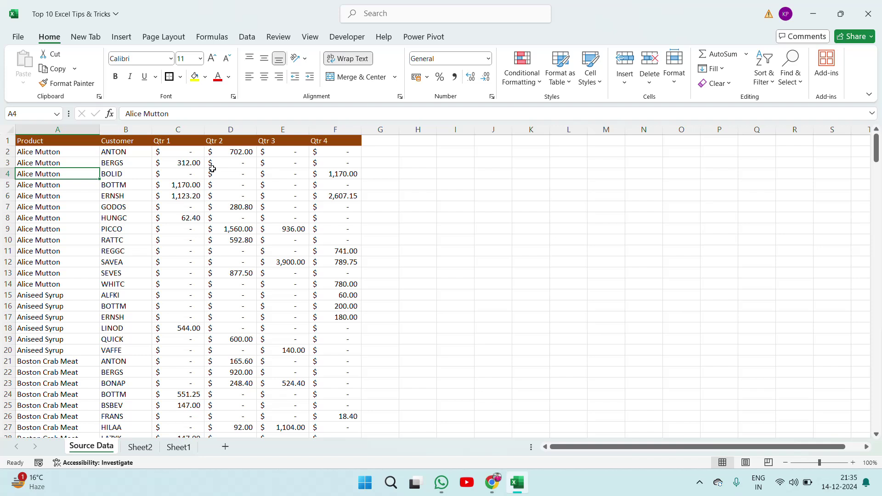
left_click(81, 152)
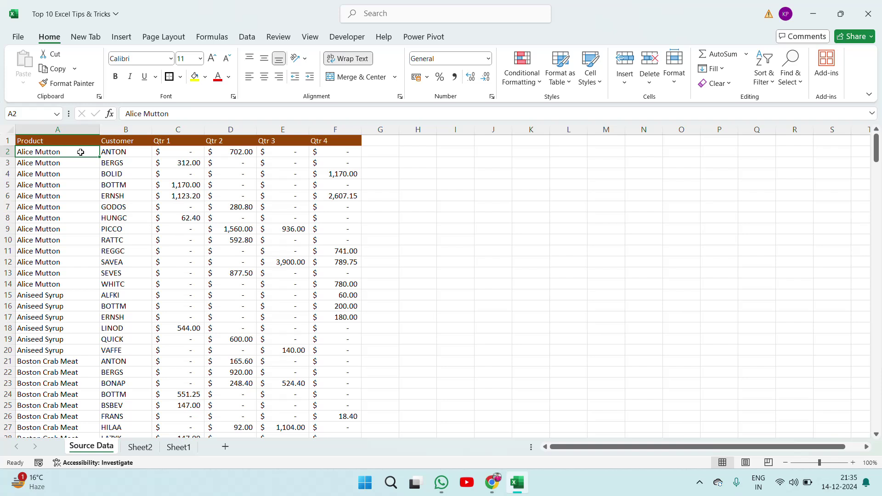
left_click(675, 84)
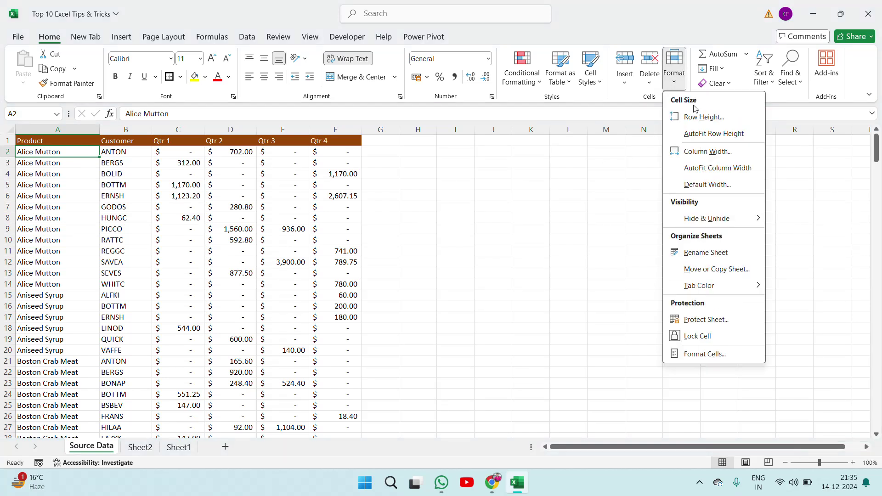
left_click(703, 117)
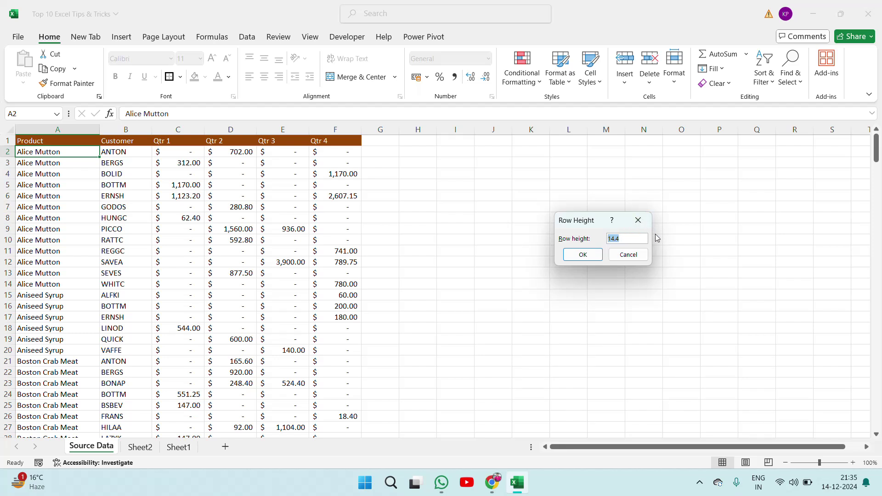
key("Return")
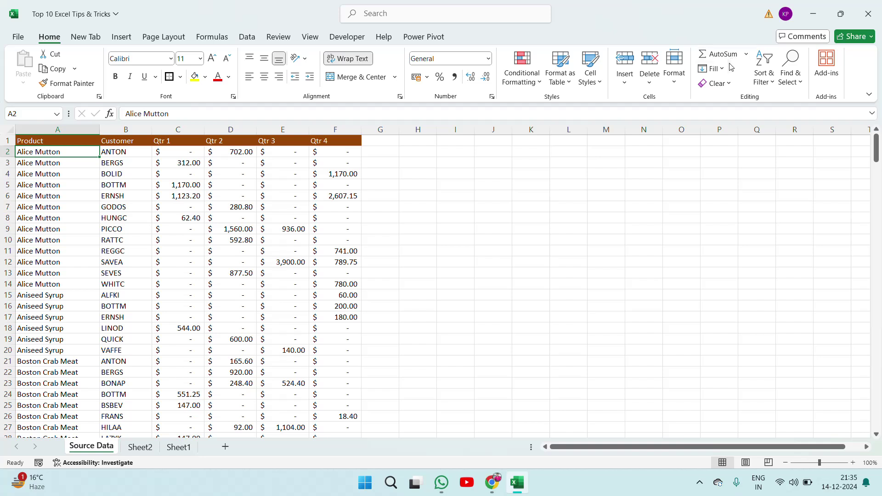
Check the width of column A on the Source Data sheet through the Column Width setting.
left_click(679, 87)
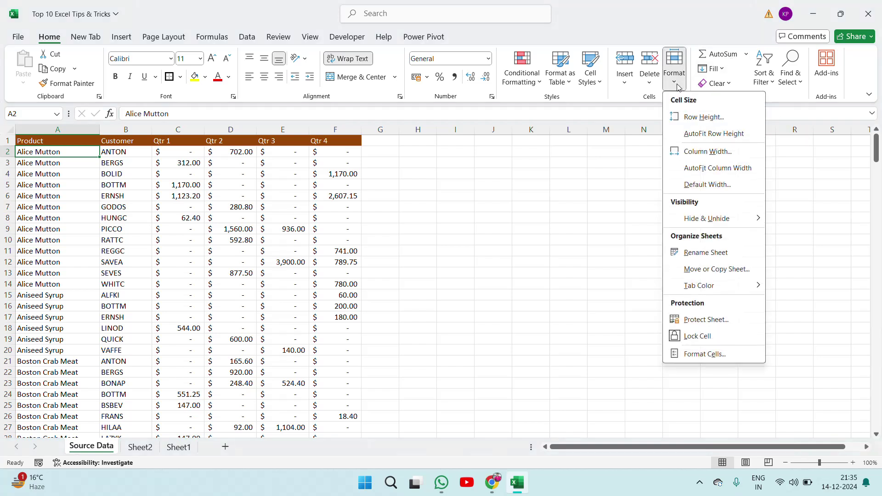
left_click(715, 157)
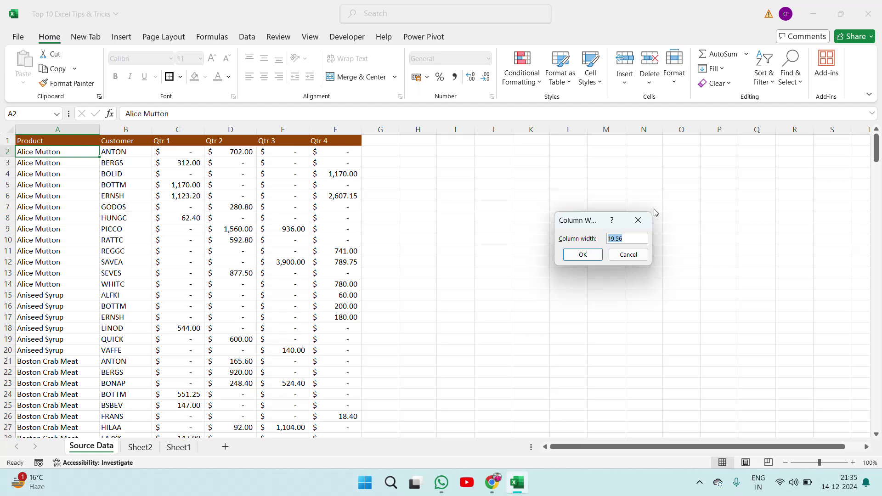
key("Escape")
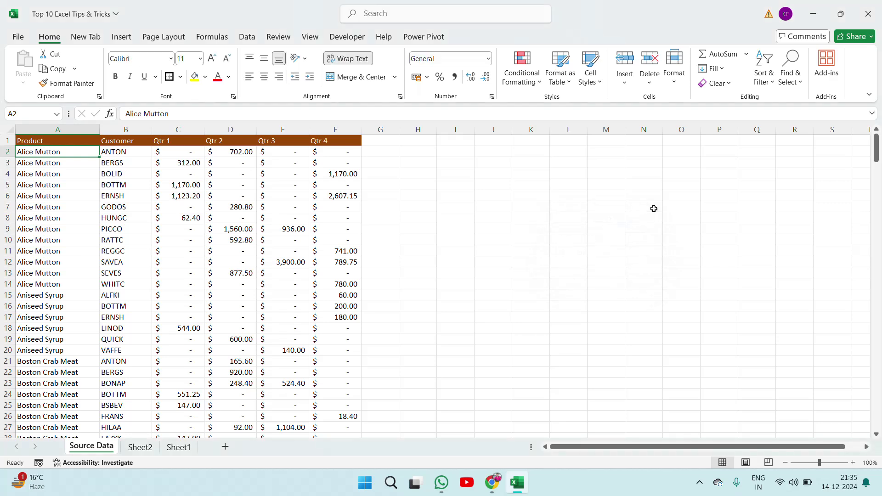
Set the row height of the selected table on Sheet2 to 14.4.
left_click(178, 447)
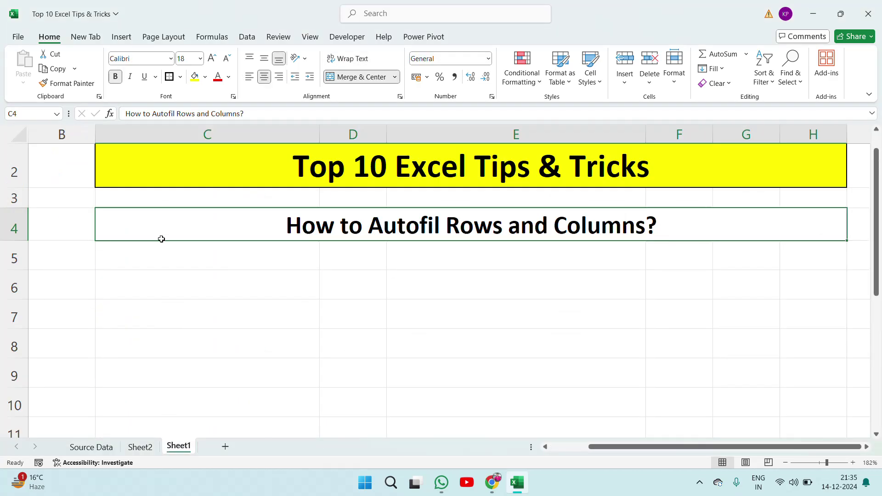
left_click(141, 448)
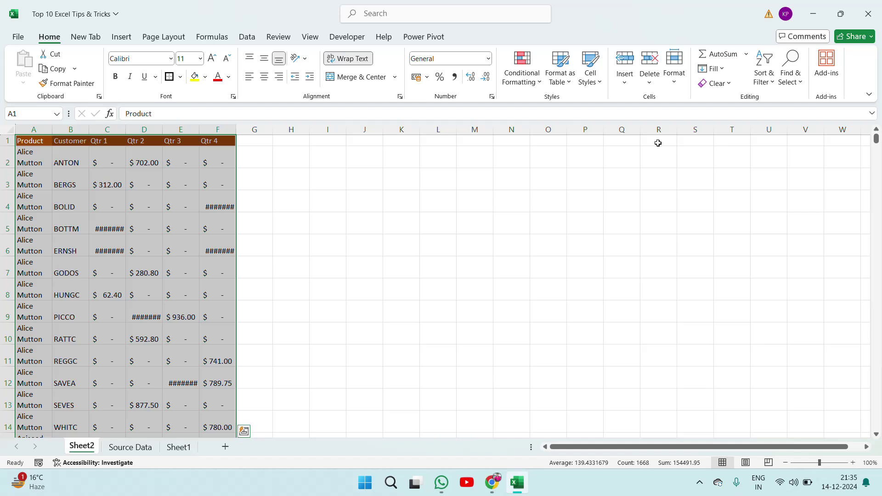
left_click(675, 82)
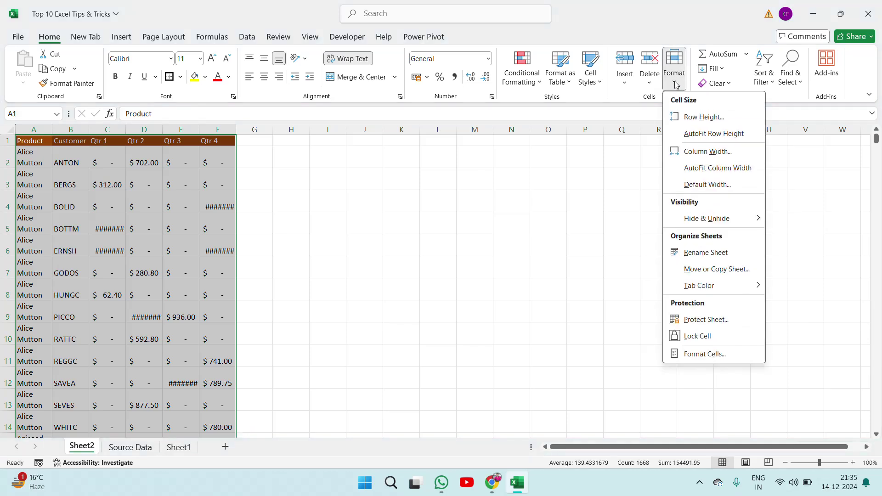
left_click(704, 115)
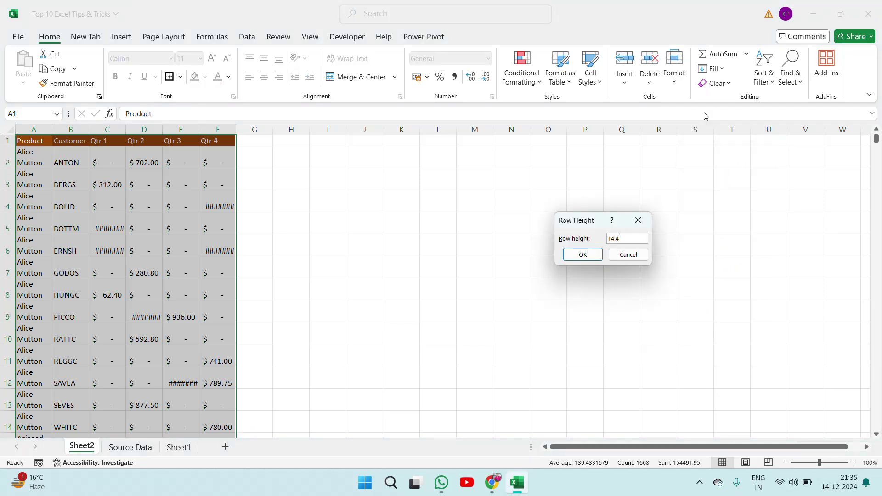
left_click(591, 255)
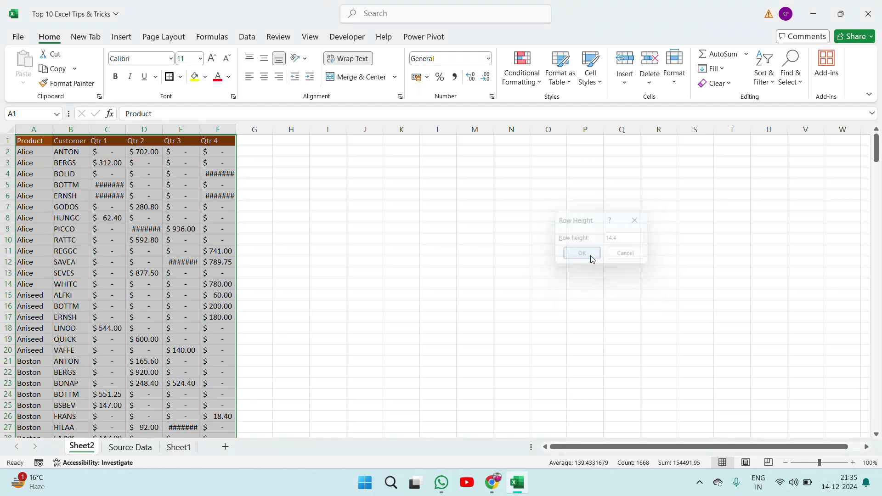
Set the column width of the selected Sheet2 table to 19.56.
left_click(676, 78)
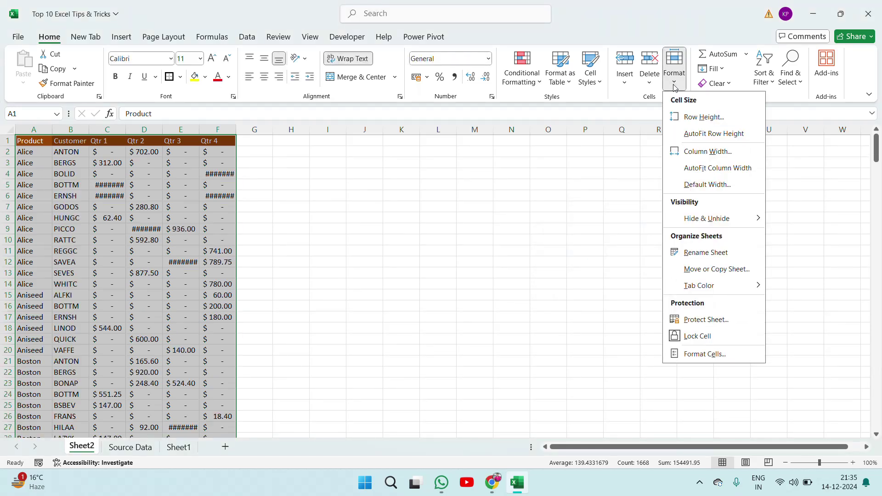
left_click(707, 157)
type("19.56")
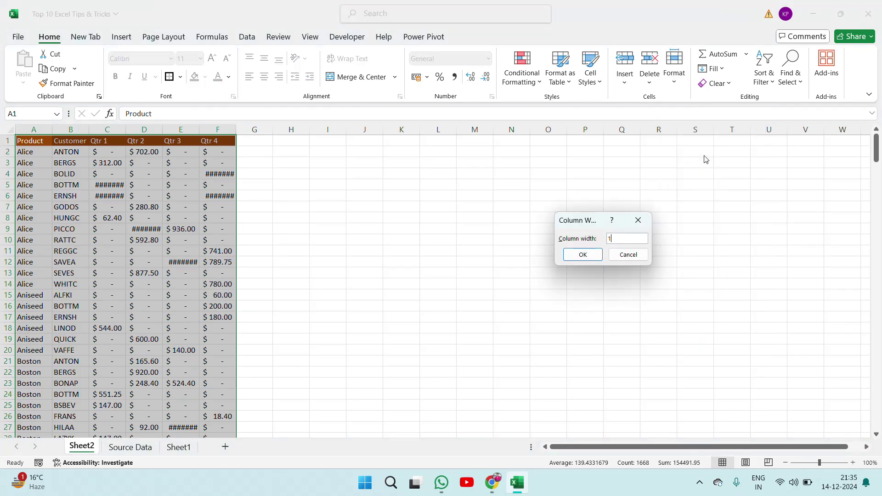
left_click(582, 255)
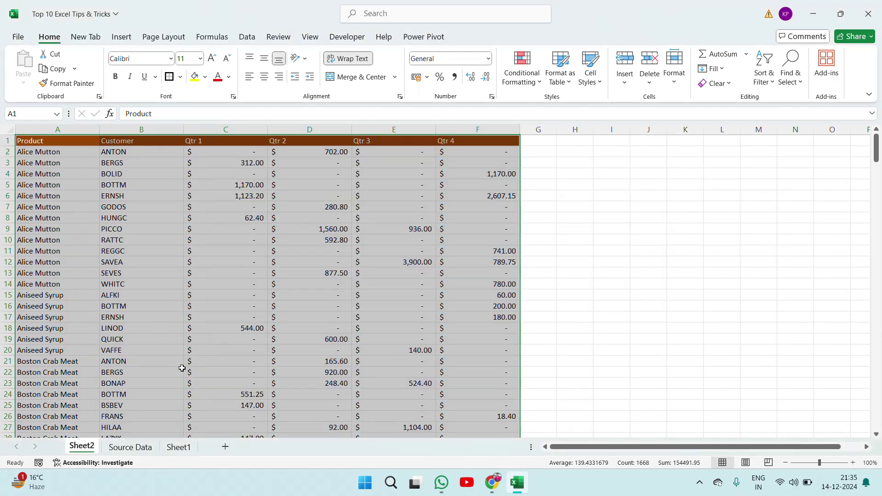
Compare the resized table on Sheet2 with the original table on Source Data.
left_click(174, 451)
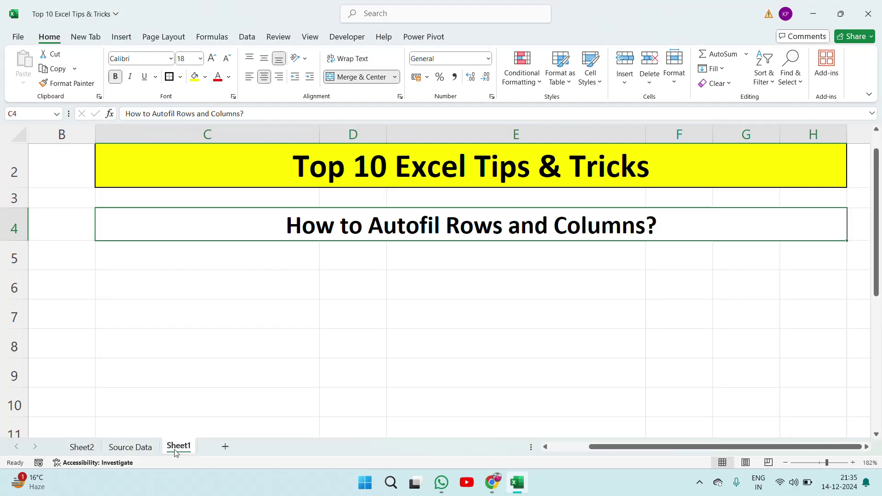
left_click(77, 451)
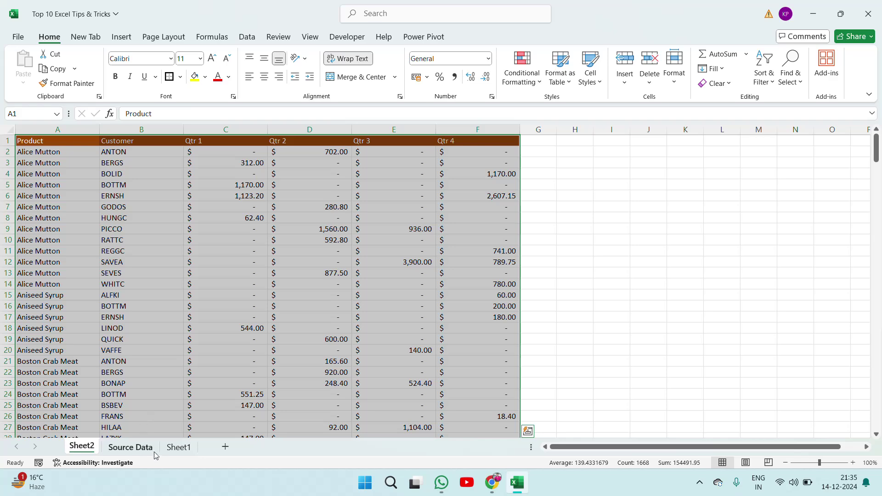
left_click(175, 450)
left_click(129, 448)
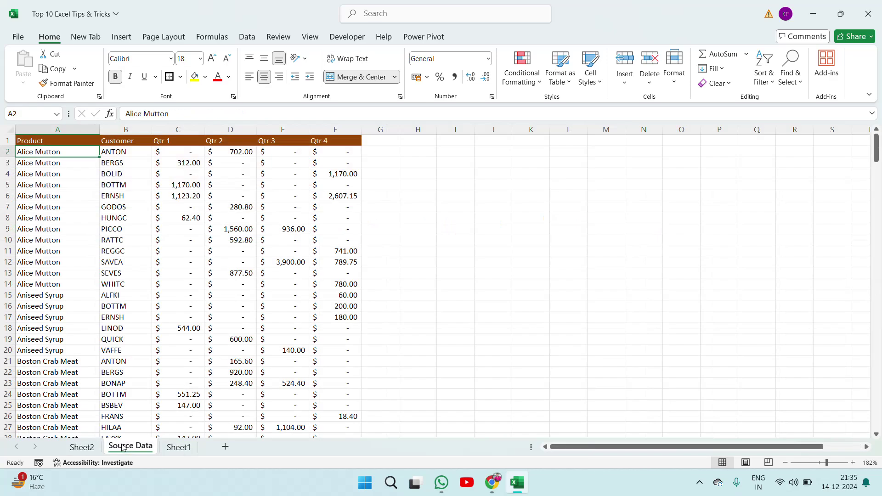
left_click(79, 447)
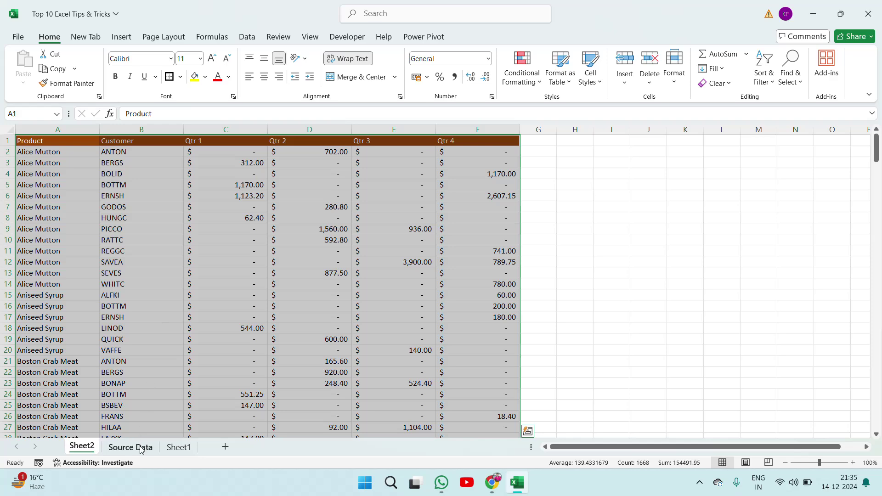
Correct "Autofil" to "Autofit" in the heading in merged cell C4 on Sheet1.
left_click(179, 447)
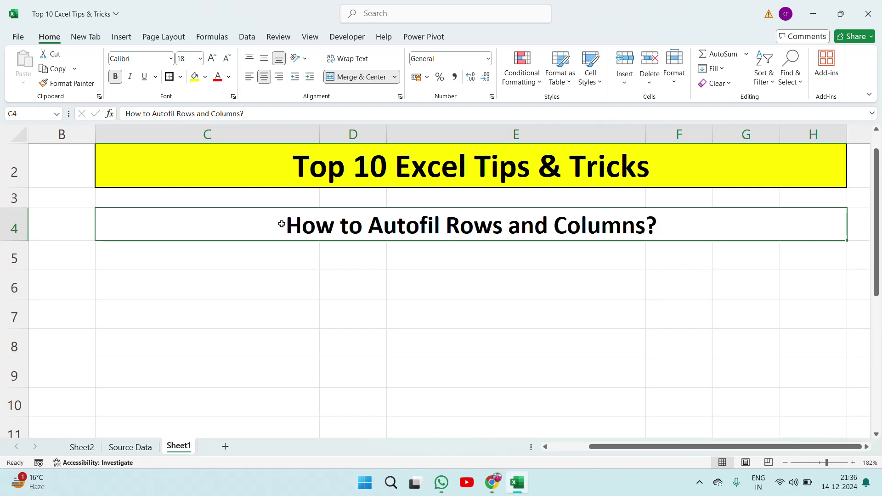
key("F2")
key("Left")
key("Left")
key("Left")
key("Left")
key("Left")
key("Left")
key("Left")
key("Left")
key("Left")
key("Left")
key("Left")
key("Left")
key("Left")
key("Left")
key("Left")
key("Left")
key("Left")
key("Left")
key("Left")
key("Left")
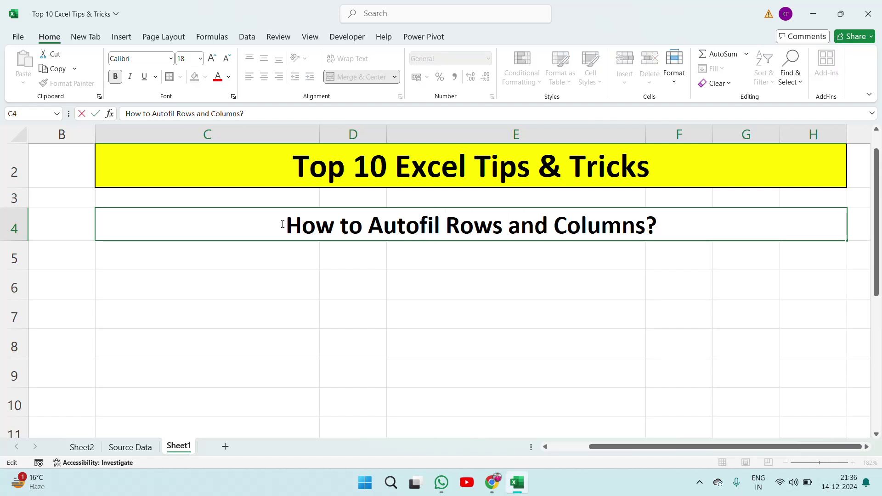
key("Right")
key("Right")
type("l")
key("BackSpace")
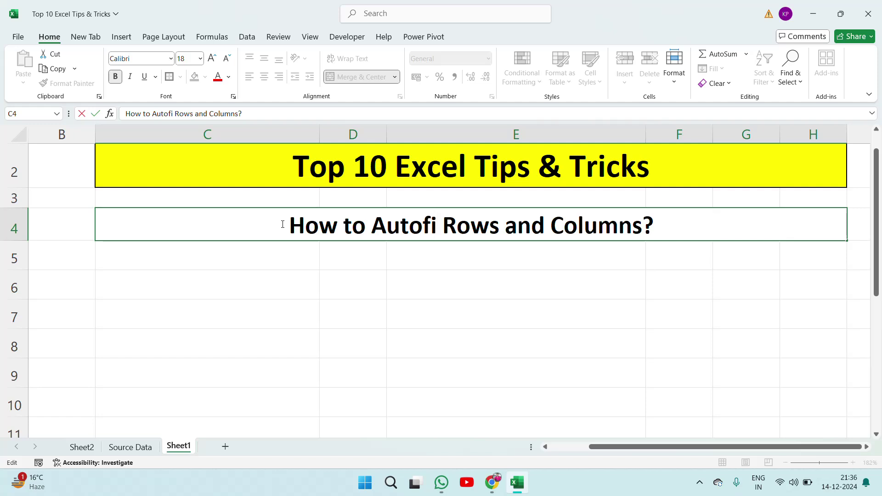
type("t")
key("Return")
left_click(282, 223)
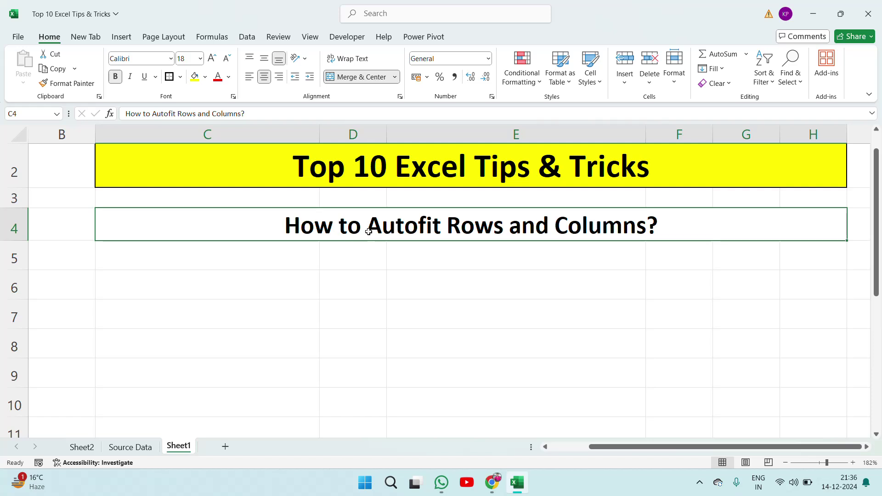
type("p")
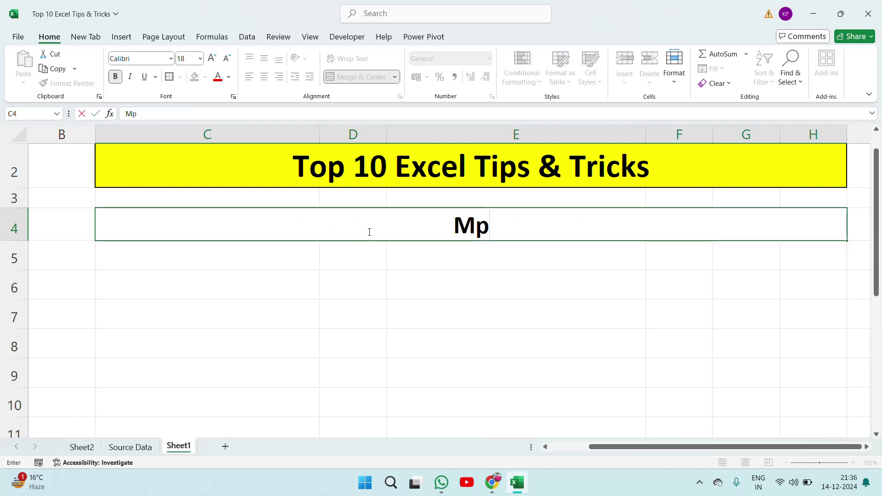
key("BackSpace")
key("Escape")
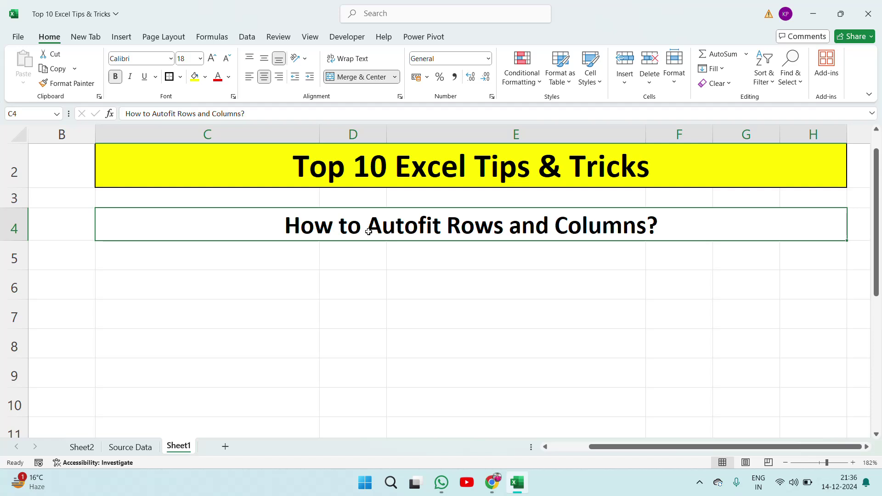
Replace the heading in merged cell C4 with "How to Move and Copy Data in Cell".
type("How to Mo")
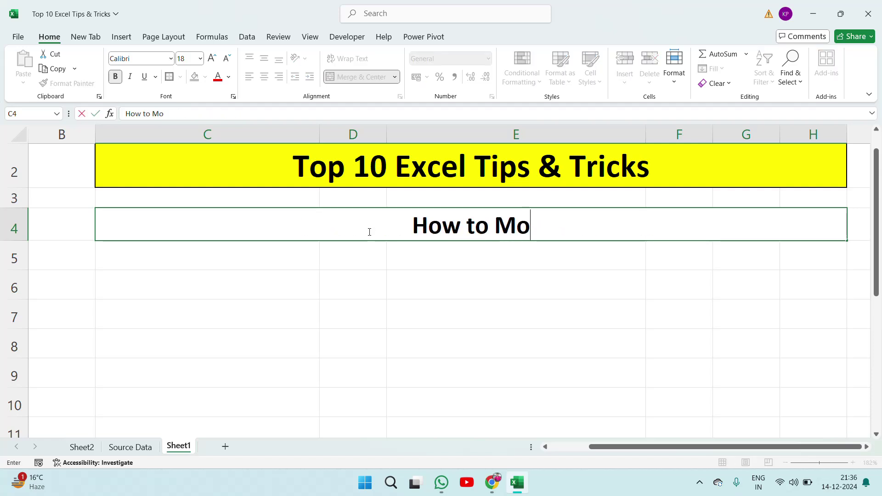
type("ve a")
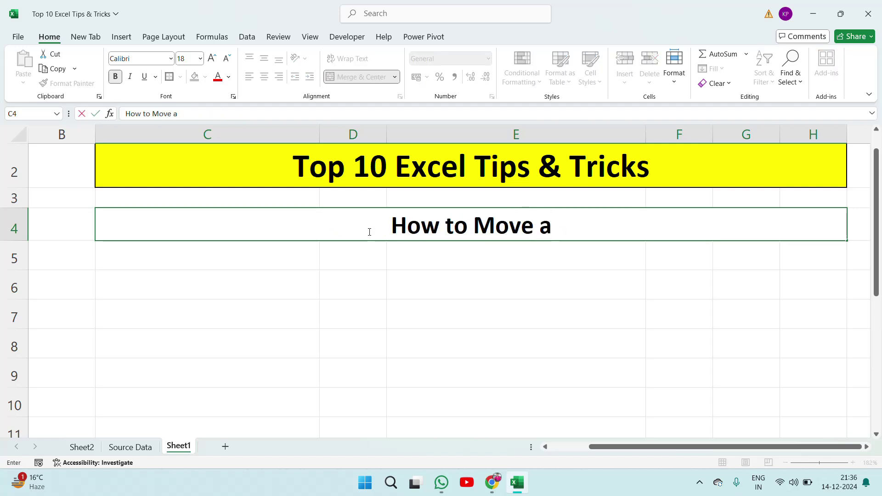
type("nd C")
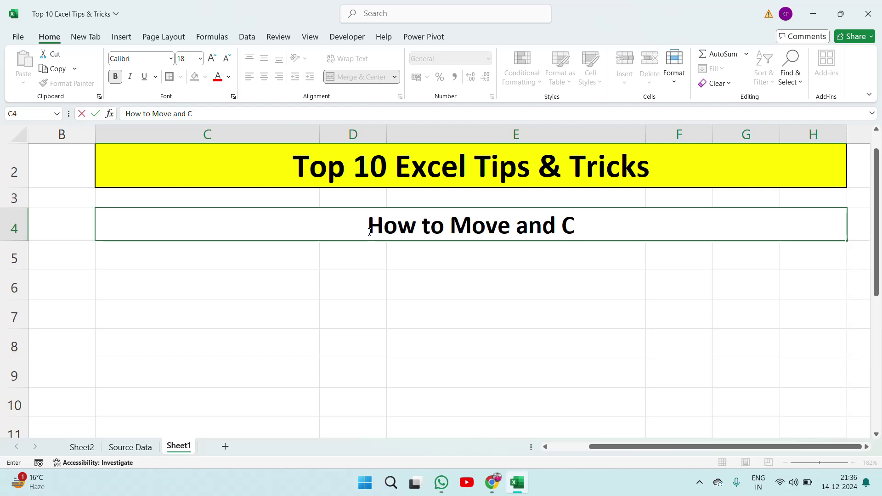
type("opy")
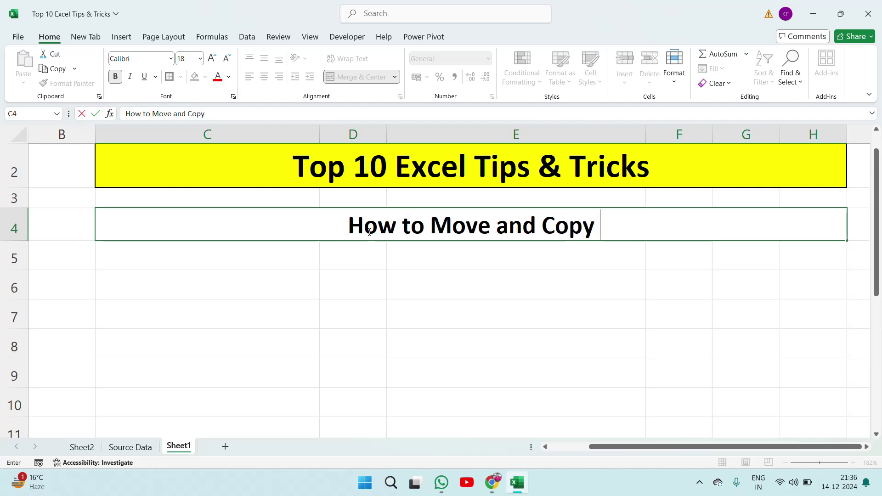
type(" Data in")
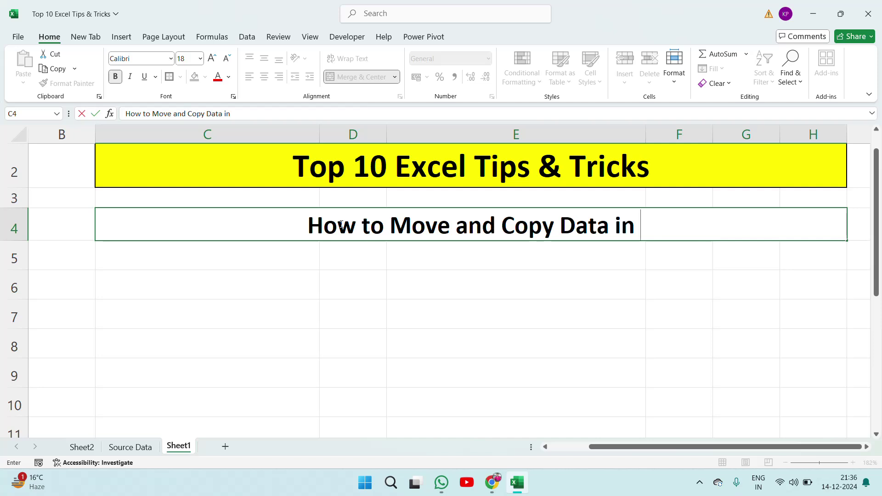
type(" Cell")
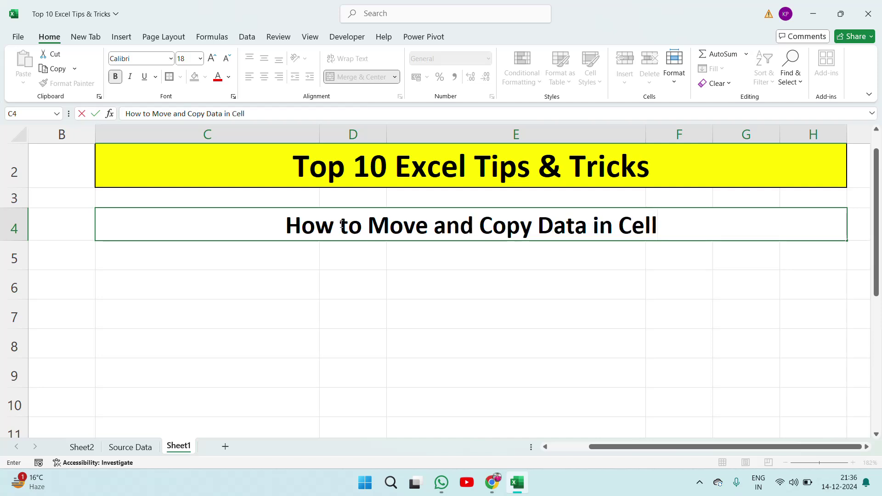
key("Return")
left_click(341, 224)
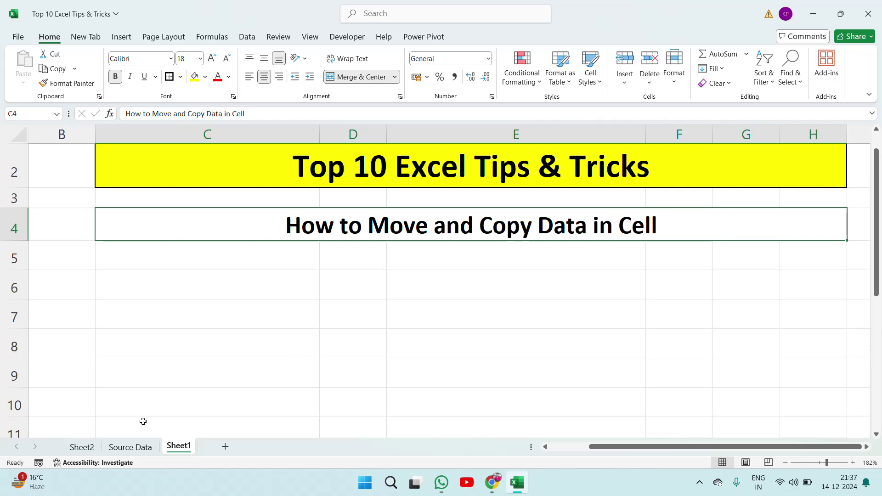
Copy the entire Product column A on the Source Data sheet and paste it into column H.
left_click(123, 452)
left_click(214, 228)
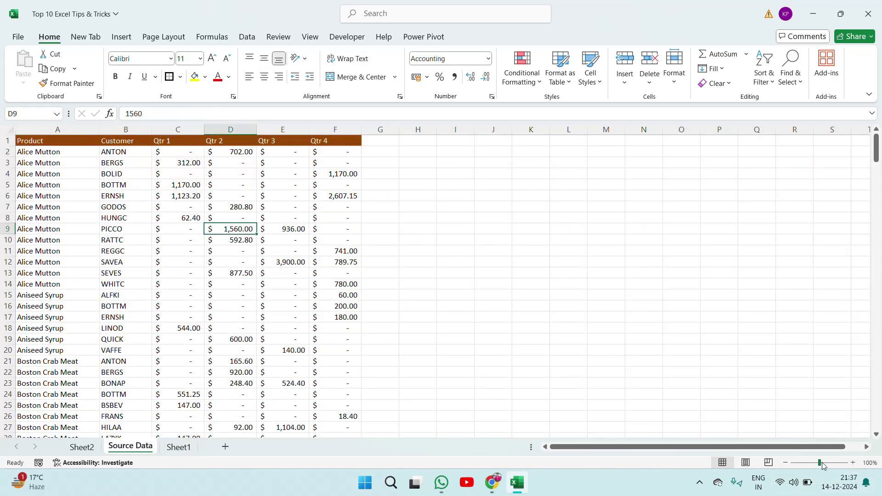
left_click_drag(820, 463, 830, 463)
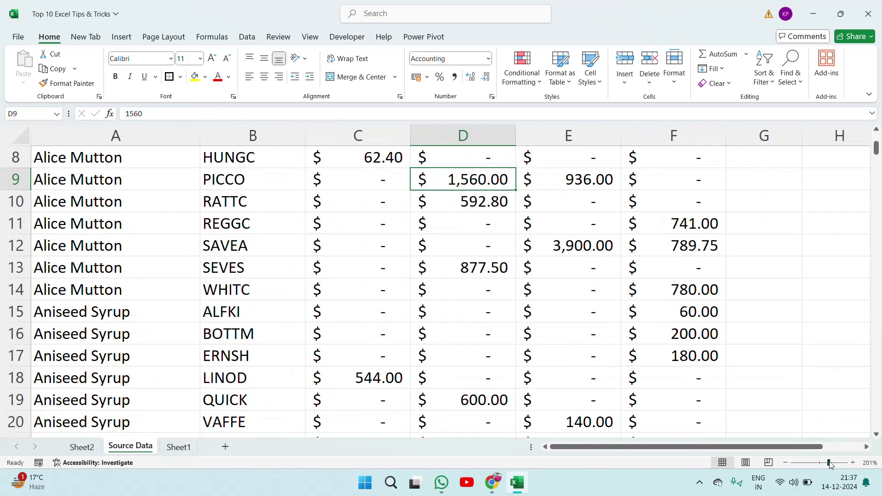
left_click(201, 266)
key("ctrl+Up")
key("Down")
key("Up")
key("Left")
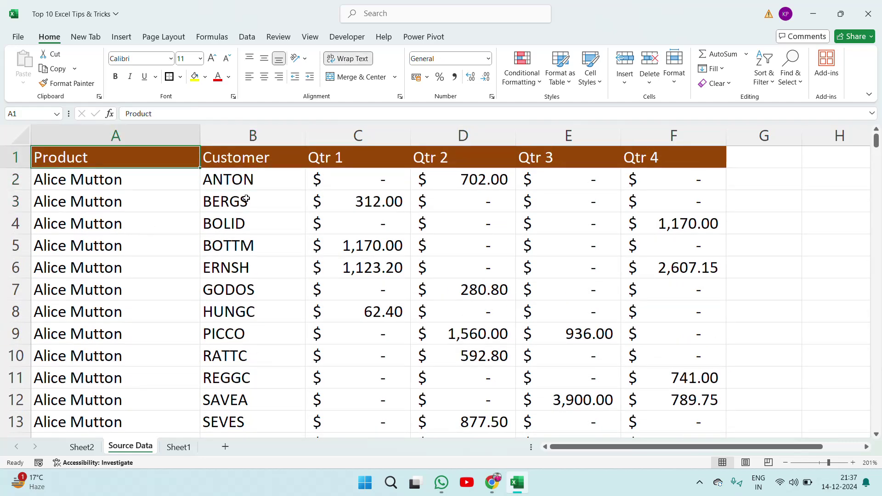
left_click(95, 134)
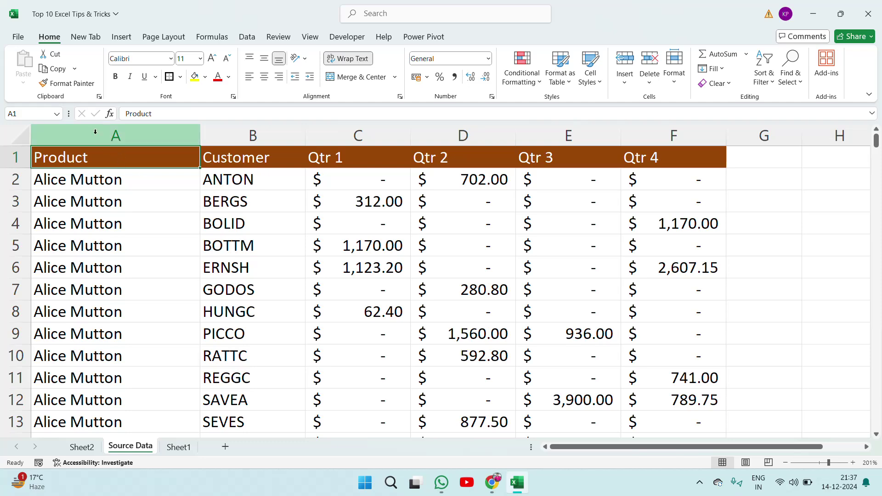
key("ctrl+c")
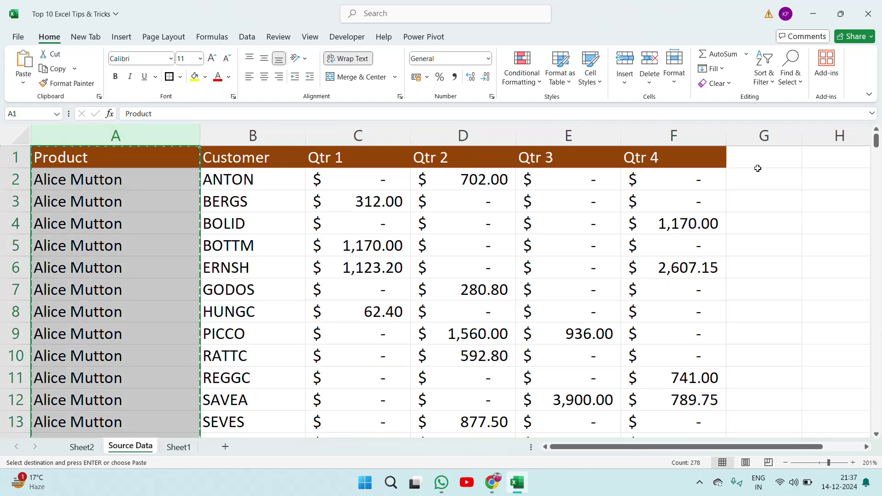
left_click(769, 155)
key("Right")
scroll(768, 155, "right", 2)
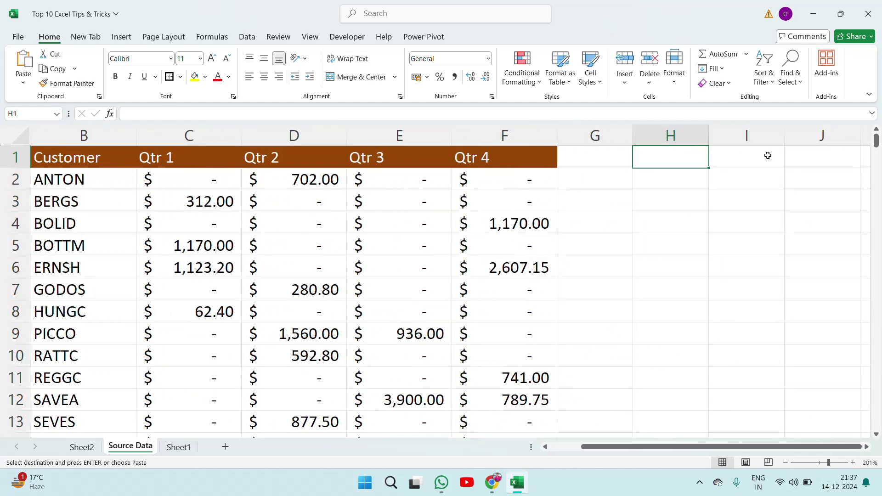
key("ctrl+v")
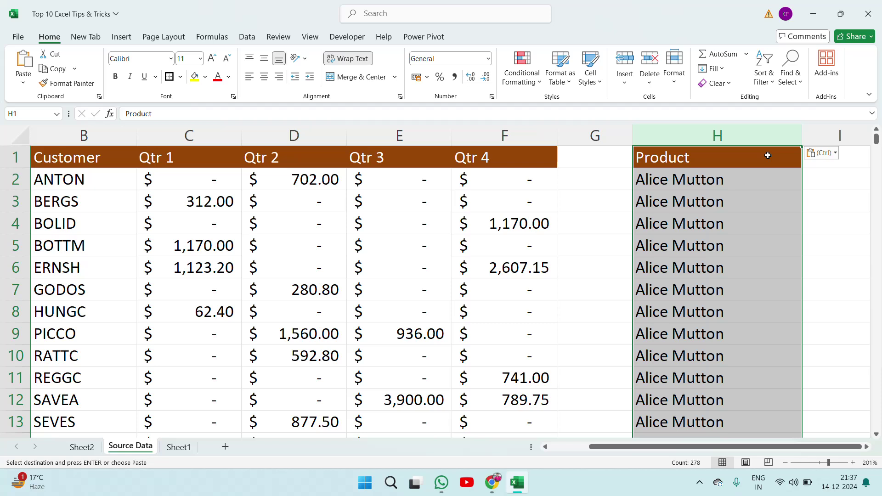
Delete the pasted Product column H and return to cell A1 on the Source Data sheet.
right_click(646, 352)
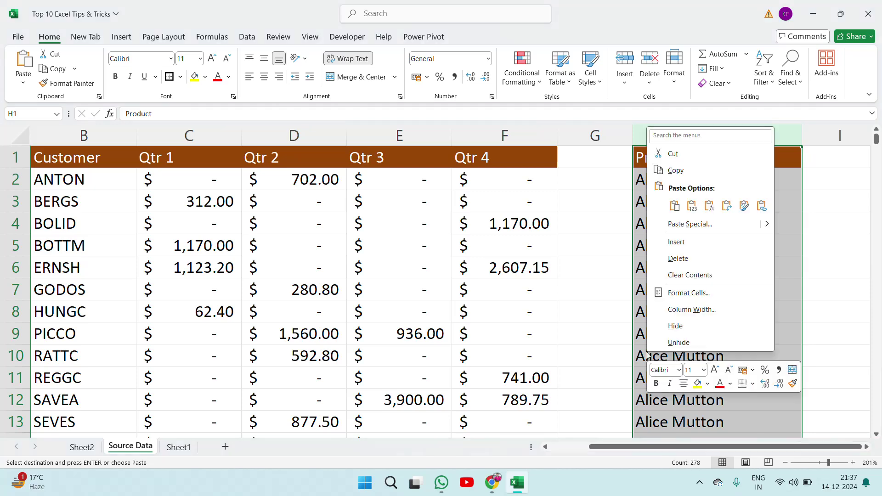
left_click(705, 262)
left_click(487, 158)
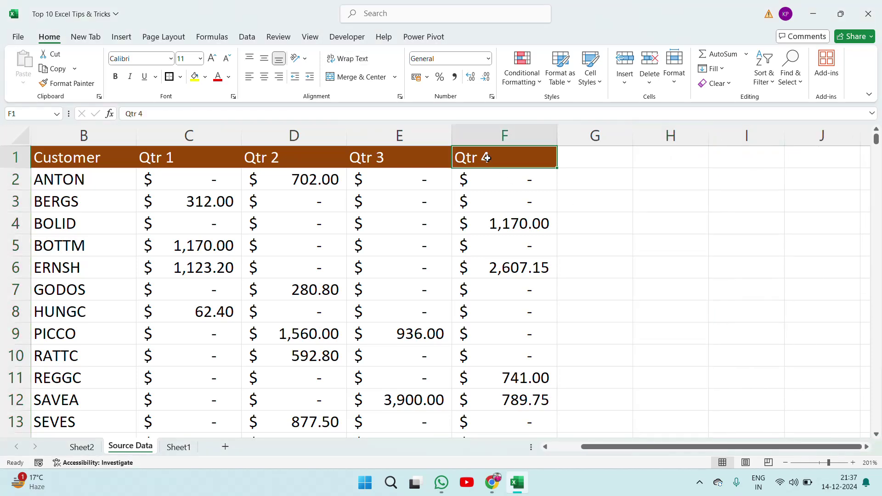
key("Home")
key("Right")
key("Right")
key("Left")
key("Left")
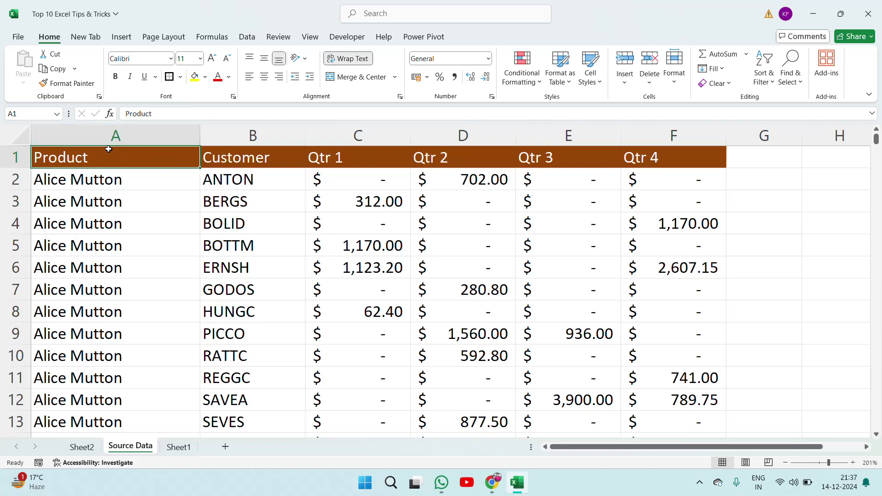
Move the entire Product column A to empty column G and back to column A.
left_click(97, 133)
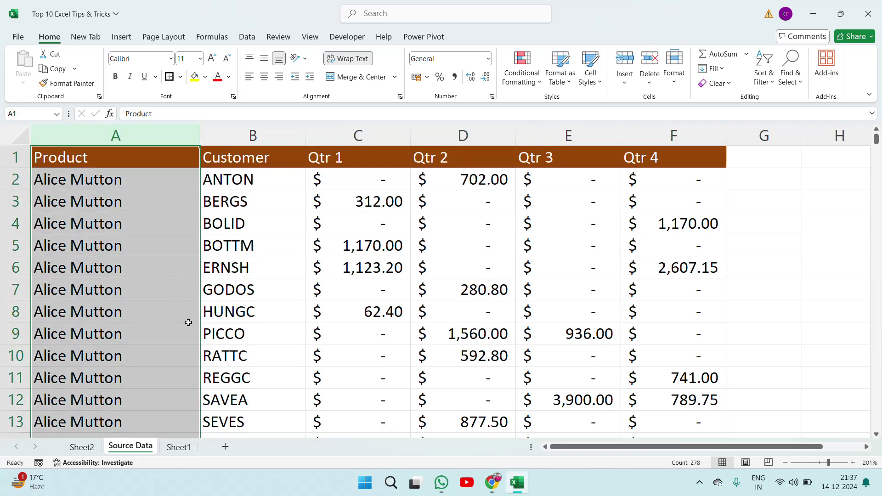
left_click_drag(200, 327, 310, 316)
left_click_drag(386, 308, 759, 252)
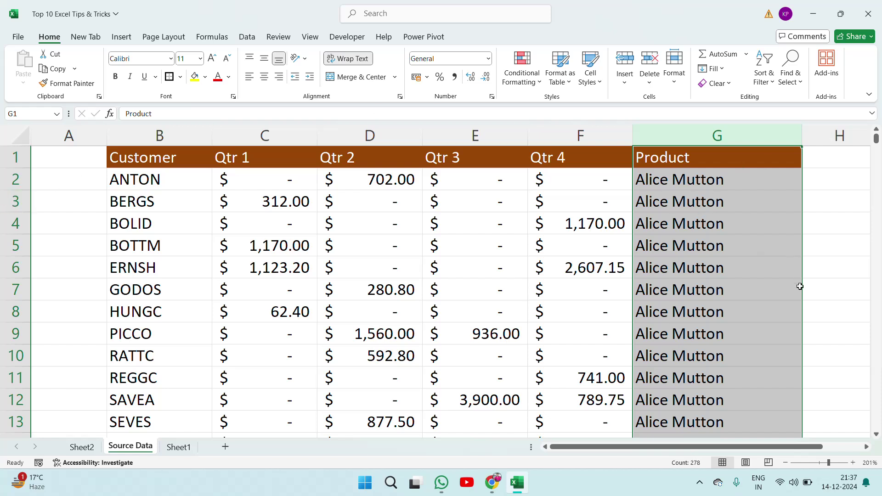
left_click_drag(803, 294, 620, 297)
left_click_drag(538, 299, 198, 304)
left_click_drag(108, 301, 87, 298)
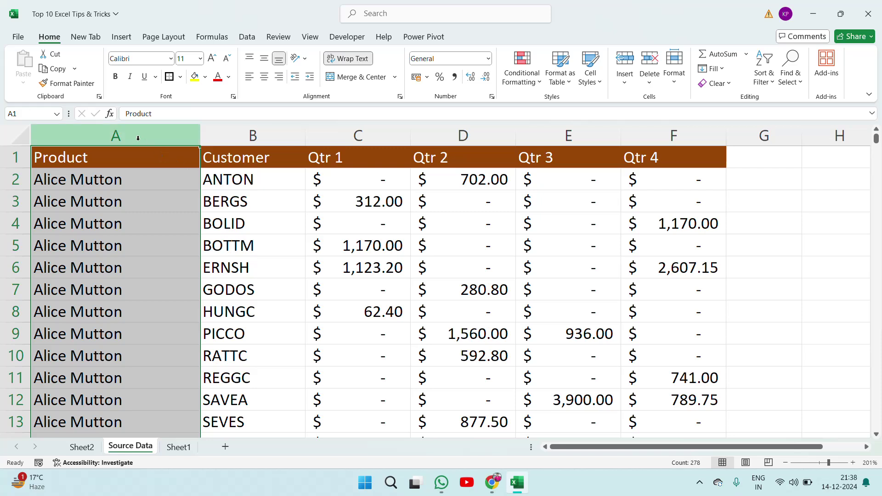
left_click(254, 219)
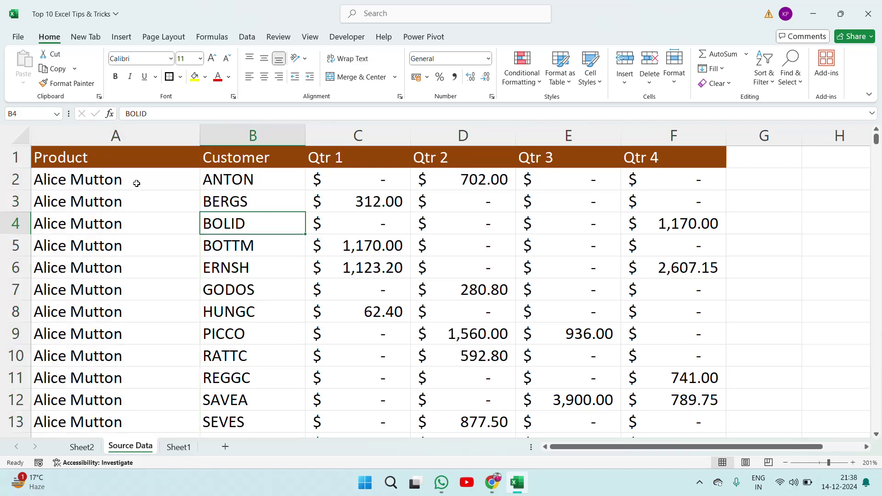
Move columns A through D, Product to Qtr 2, together to columns O through R.
left_click(104, 141)
key("shift+Right")
key("shift+Right")
key("shift+Right")
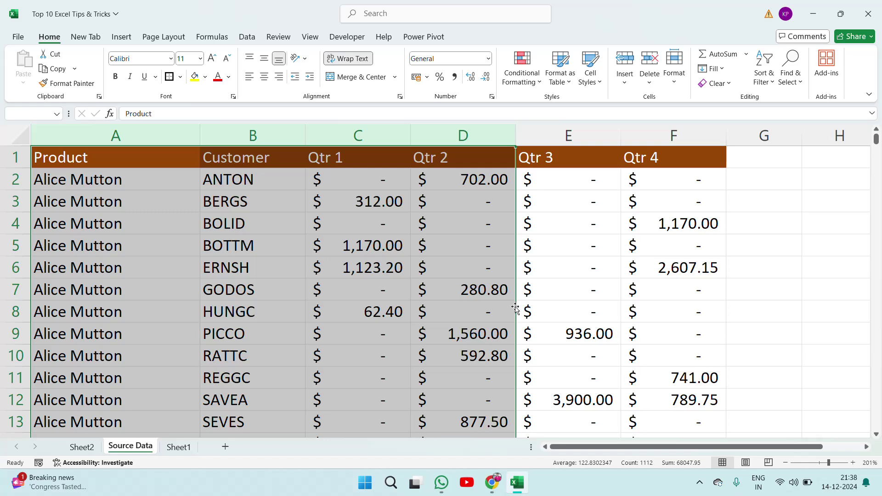
left_click_drag(516, 308, 560, 311)
left_click_drag(620, 306, 221, 273)
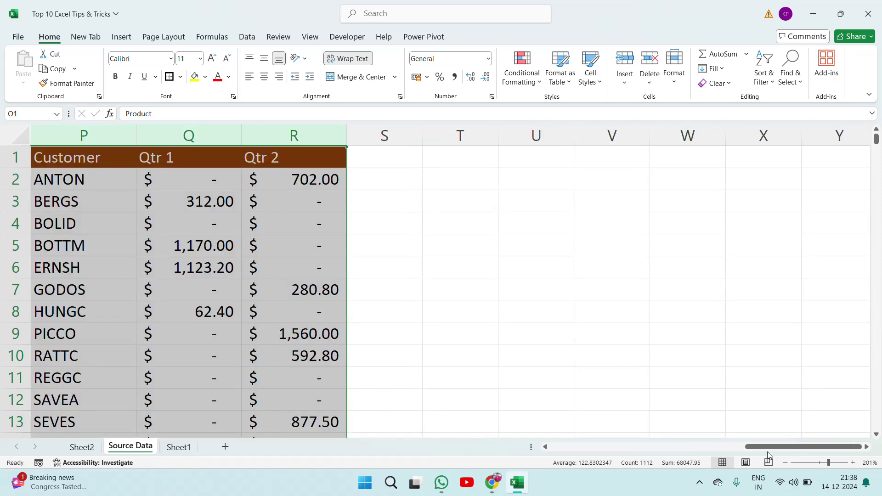
Undo the last two column moves and redo the Product column's move back to column A.
left_click_drag(768, 455, 659, 440)
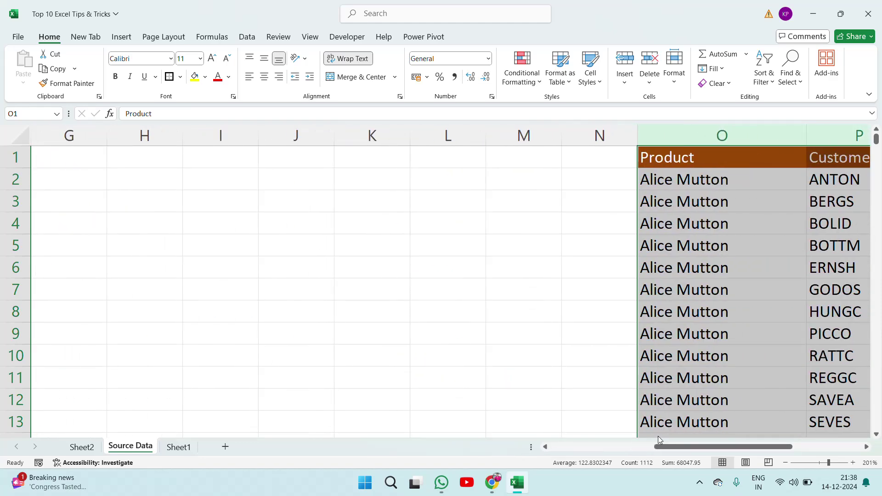
key("ctrl+z")
key("ctrl+z")
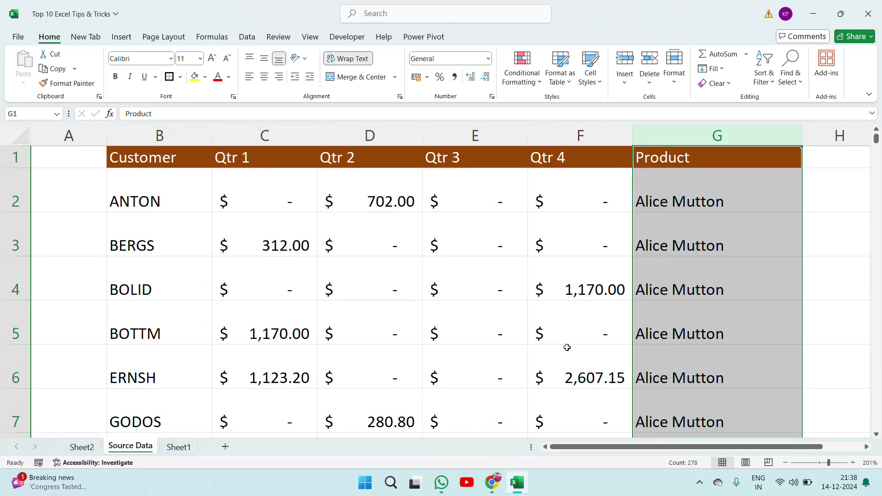
left_click(578, 198)
key("Left")
key("Home")
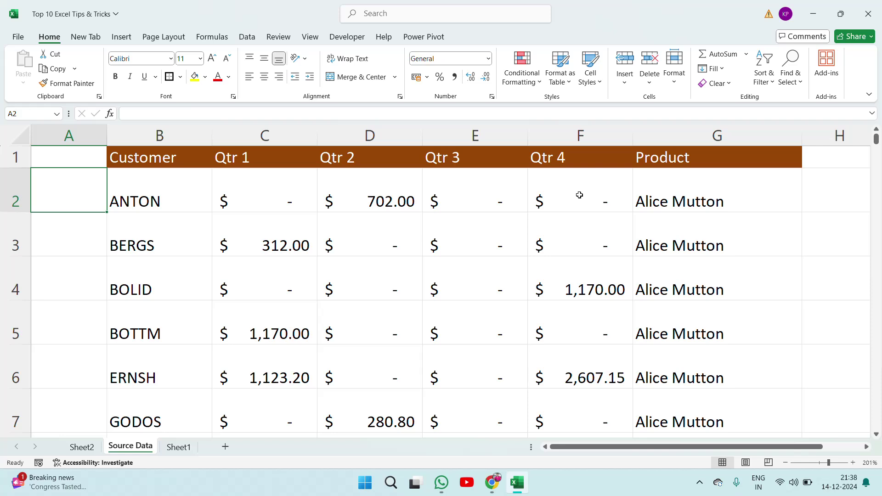
key("ctrl+y")
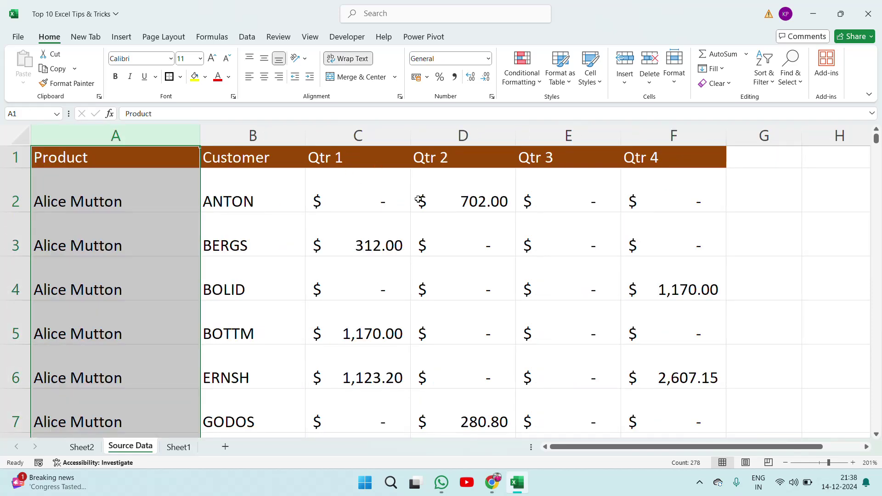
Move the entire Customer column B to empty column G and back to column B.
left_click(364, 183)
left_click(265, 133)
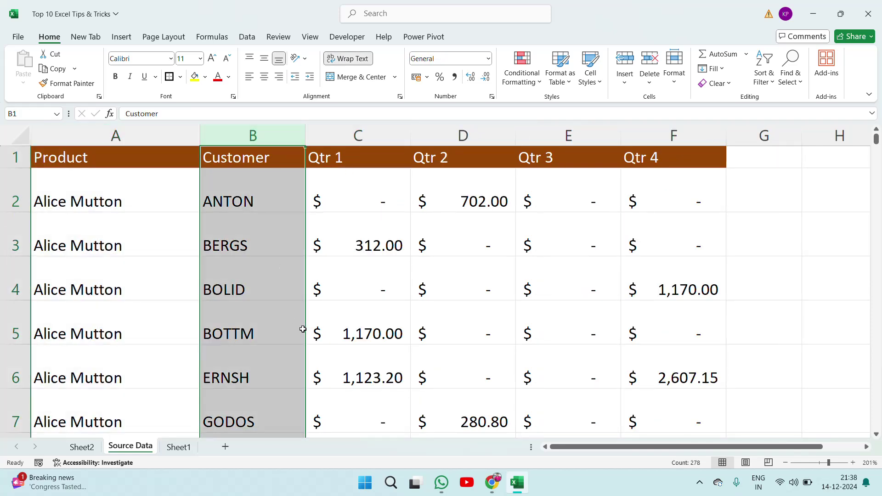
left_click_drag(307, 329, 776, 230)
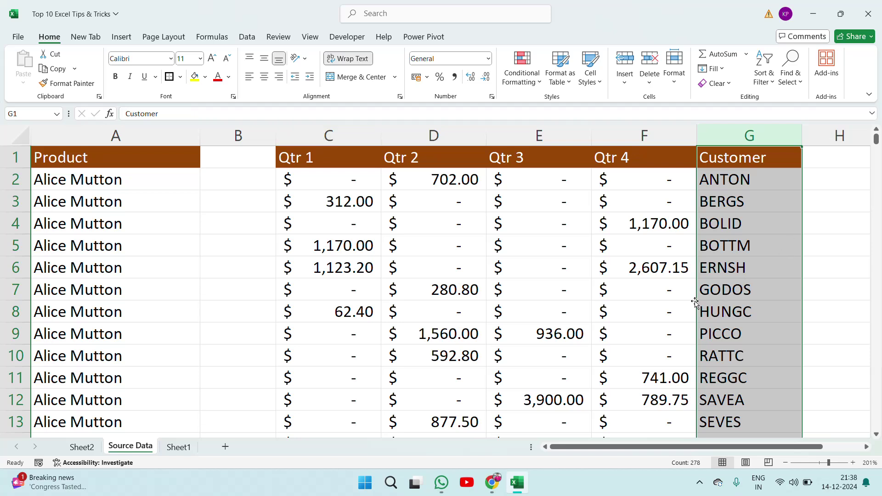
left_click_drag(696, 302, 217, 293)
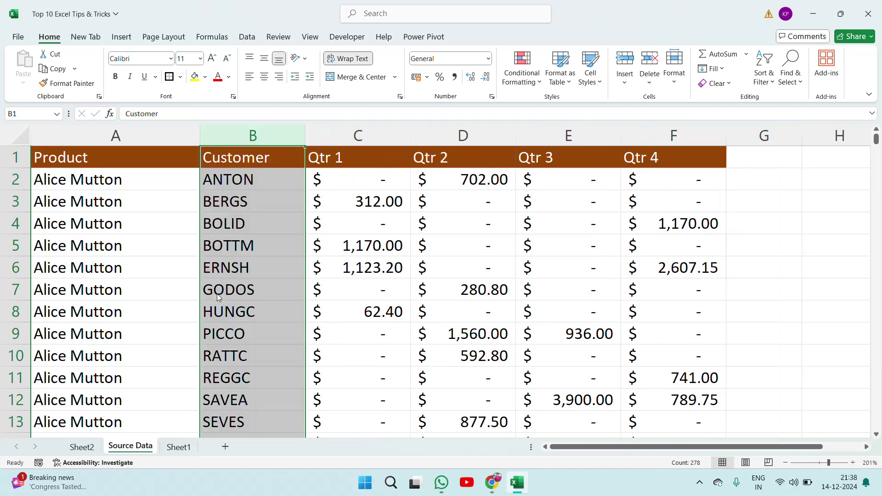
left_click(361, 233)
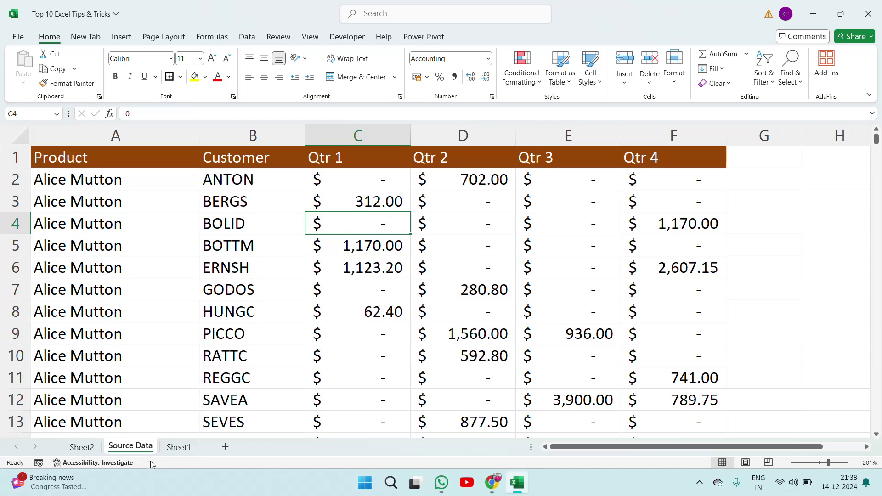
left_click(88, 453)
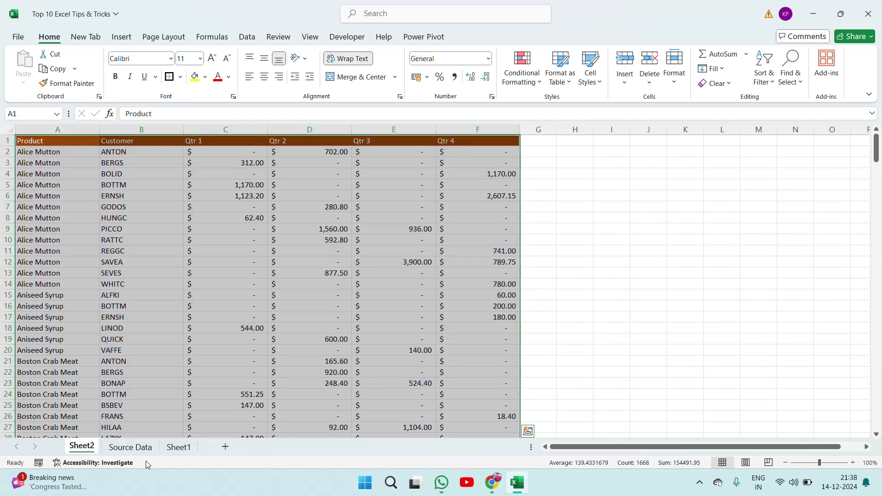
left_click(130, 447)
left_click(178, 447)
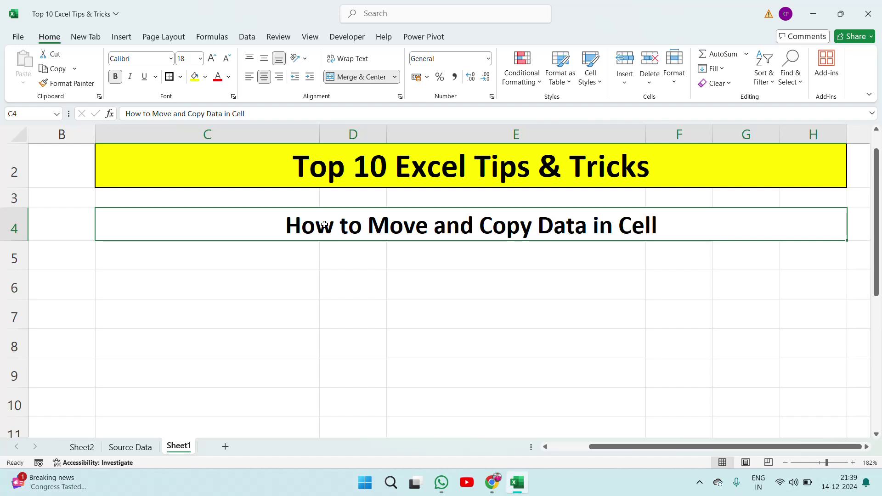
Select the whole data table on Source Data, extend the selection to the entire sheet, and clear it.
left_click(141, 450)
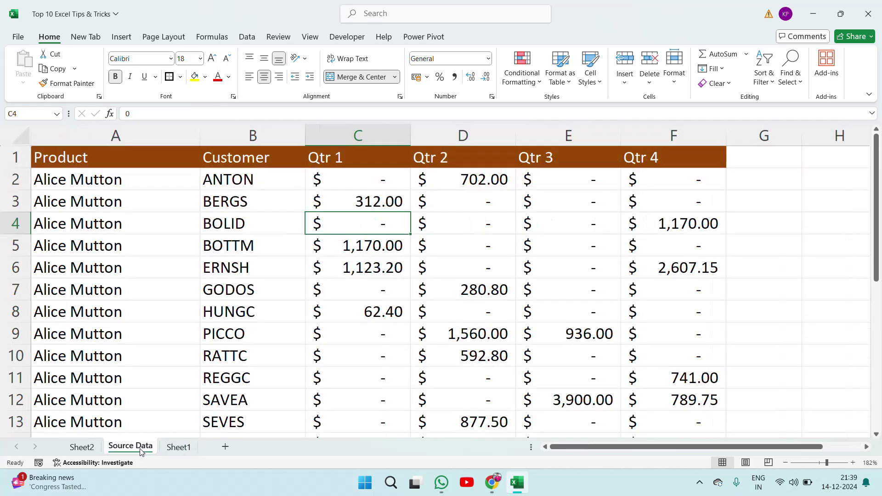
left_click(89, 216)
key("Up")
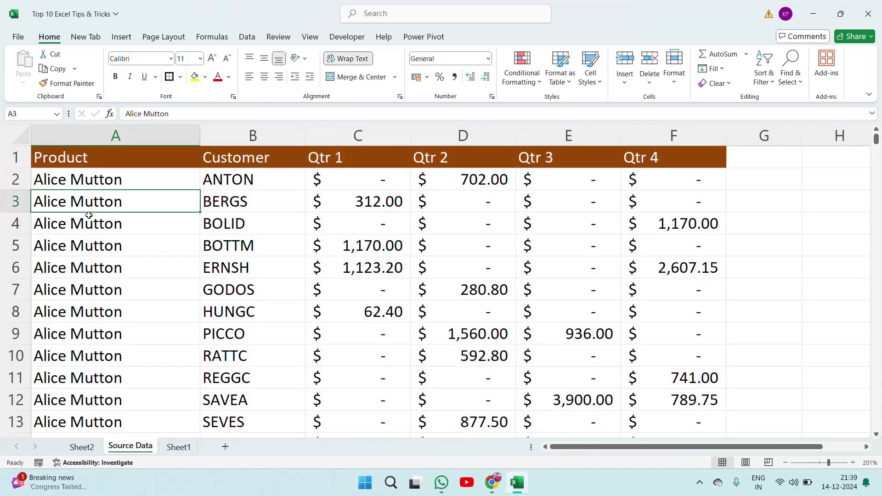
key("ctrl+a")
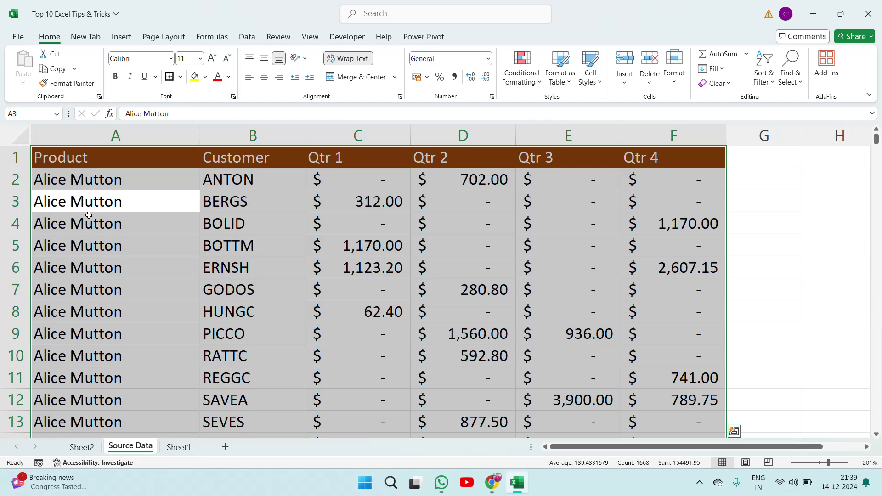
key("ctrl+a")
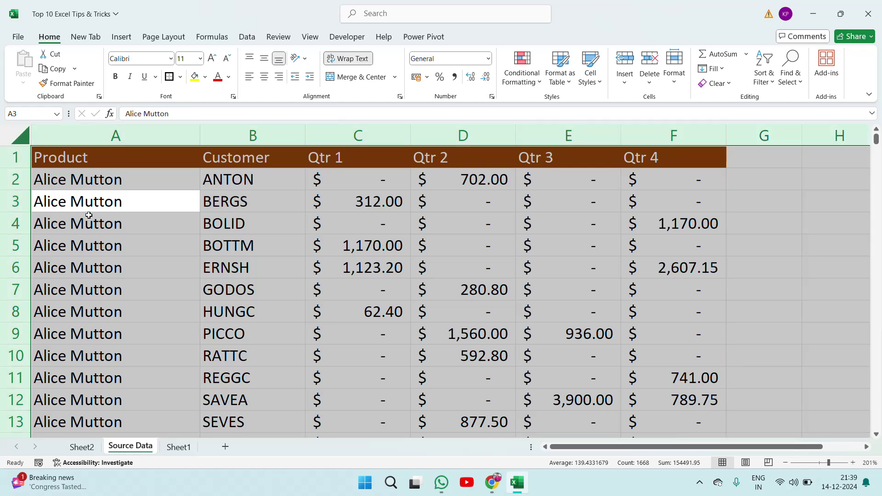
left_click(212, 286)
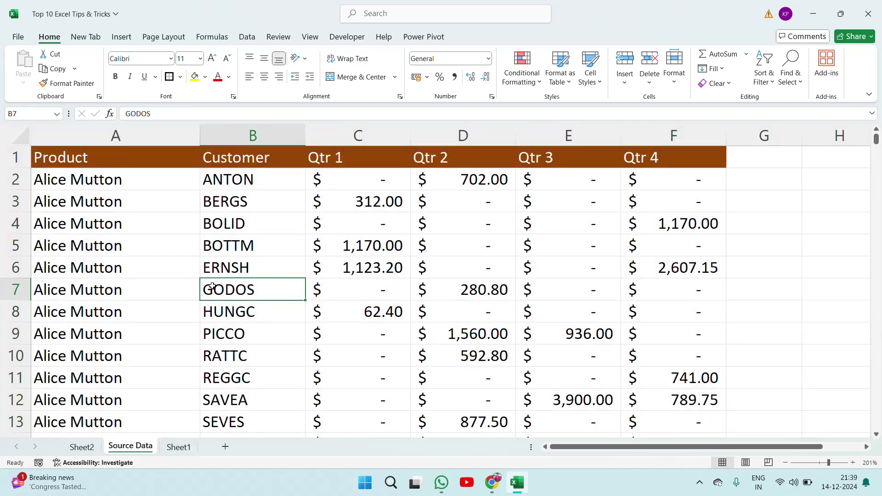
Replace the heading in merged cell C4 on Sheet1 with "How to Select All".
left_click(178, 447)
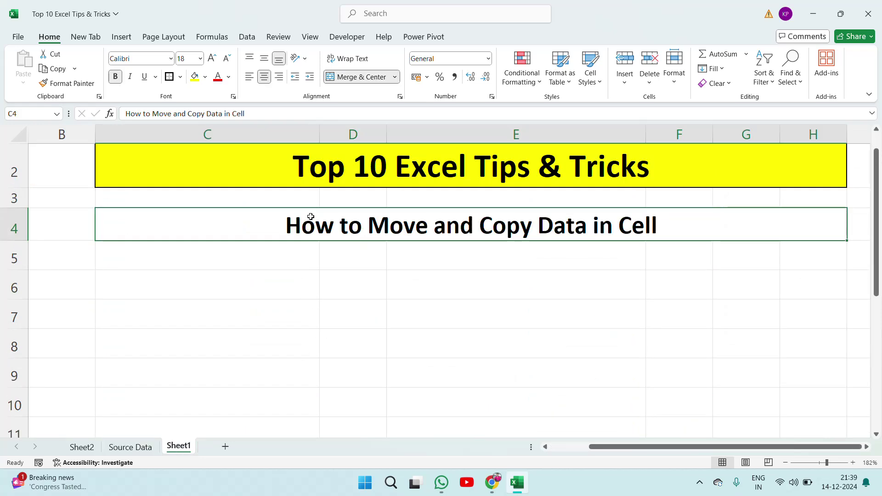
type("How to")
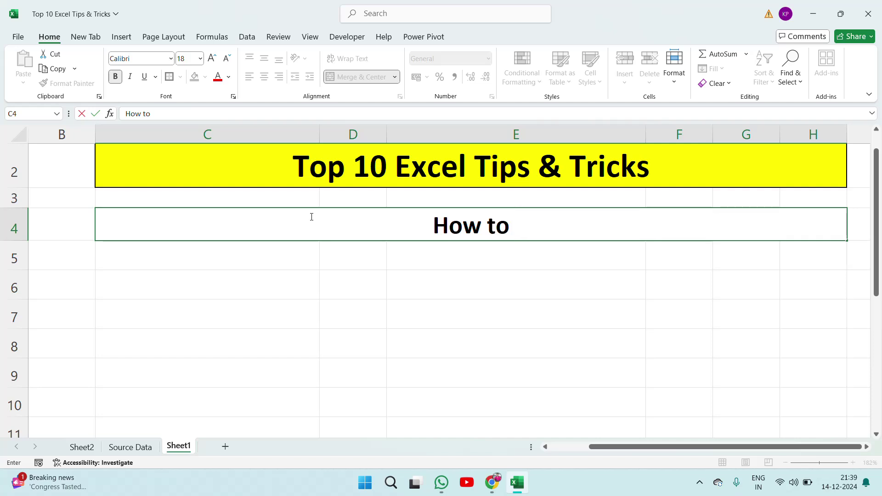
type(" Selecy")
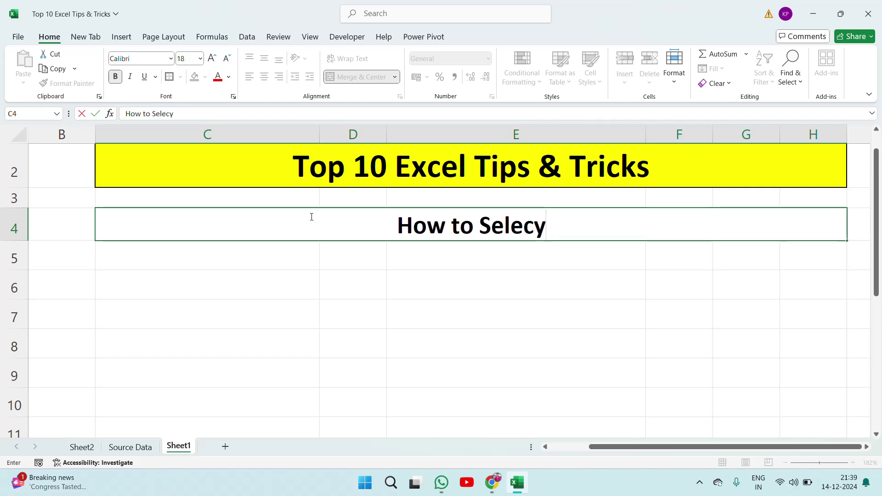
key("BackSpace")
type("t ")
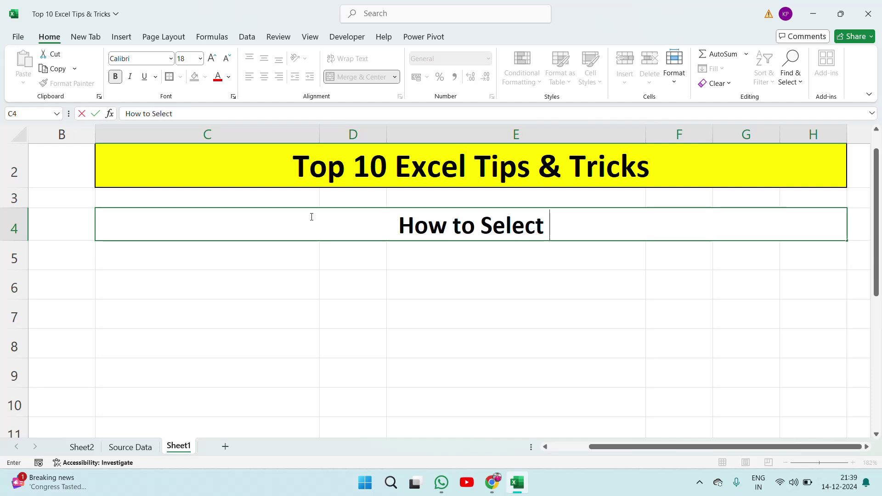
type("All")
key("Return")
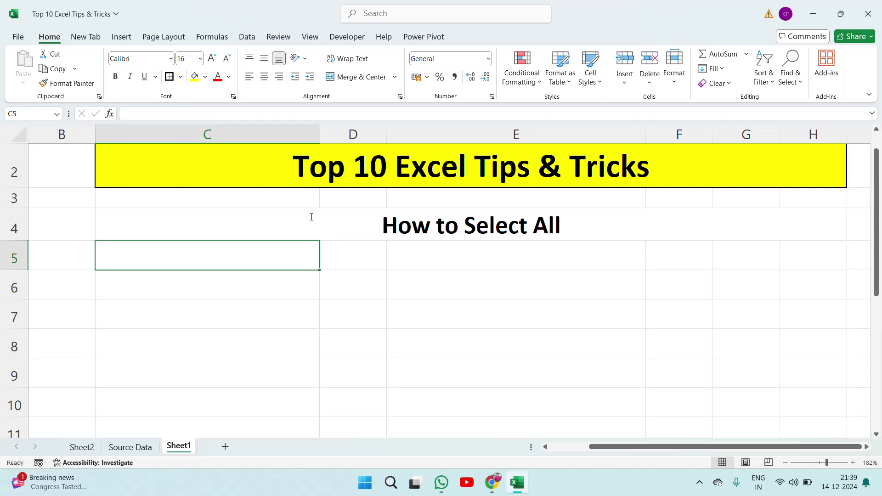
left_click(402, 237)
Select the entire Source Data sheet, clear the selection, and select all of its cells again from cell A1.
left_click(140, 446)
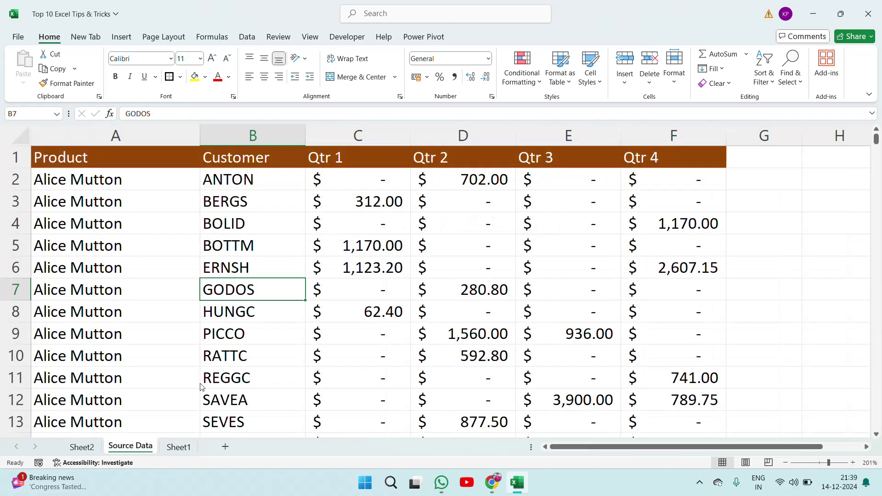
key("ctrl+a")
key("ctrl+a")
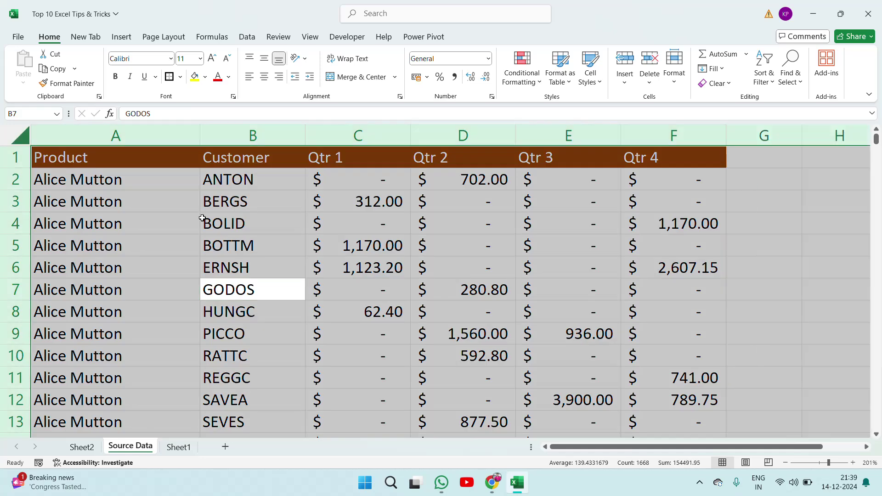
left_click(175, 261)
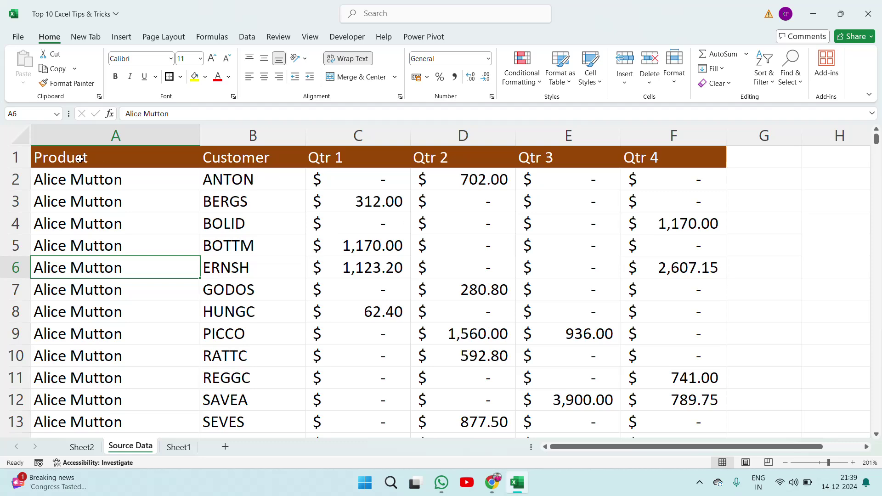
left_click(24, 140)
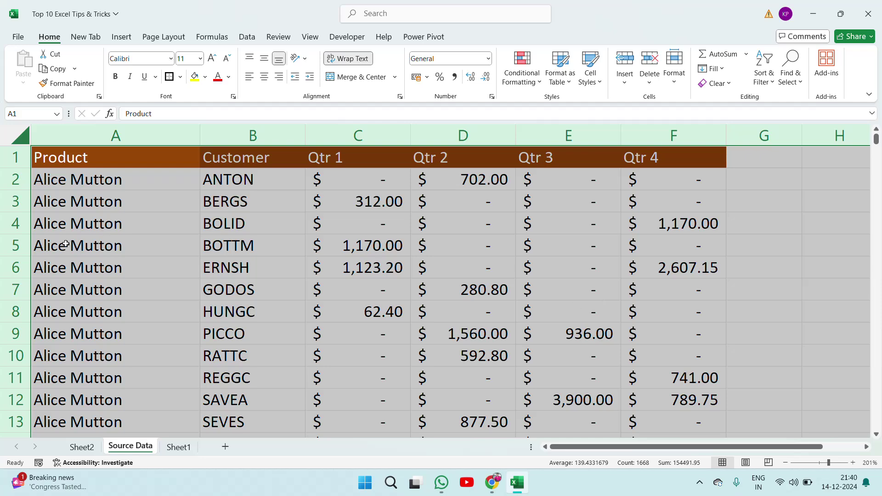
left_click(111, 229)
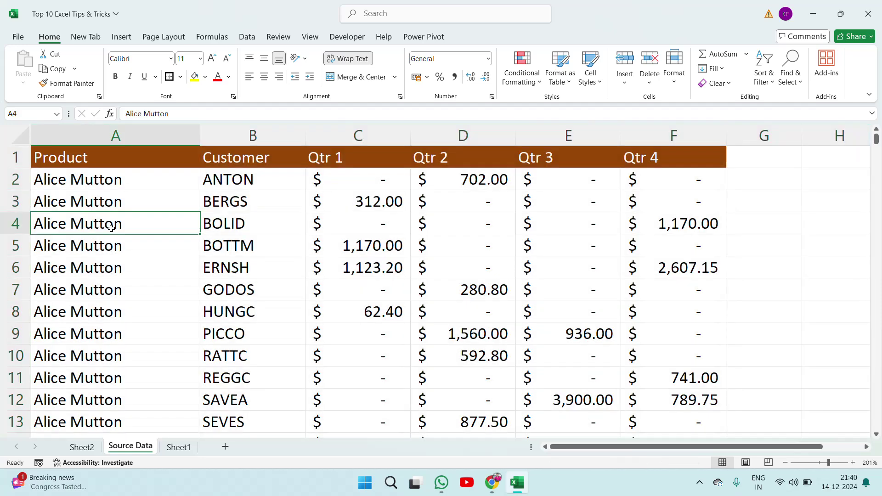
left_click(22, 142)
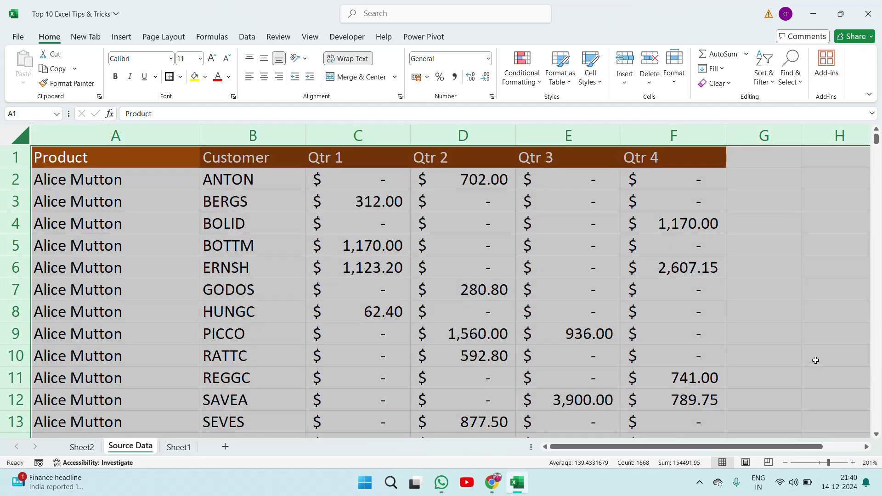
Clear the Source Data selection and replace the heading in merged cell C4 on Sheet1 with "How to Delete Blank Cells?".
mouse_move(877, 141)
left_mouse_down()
mouse_move(870, 425)
mouse_move(875, 138)
left_mouse_up()
left_click(405, 221)
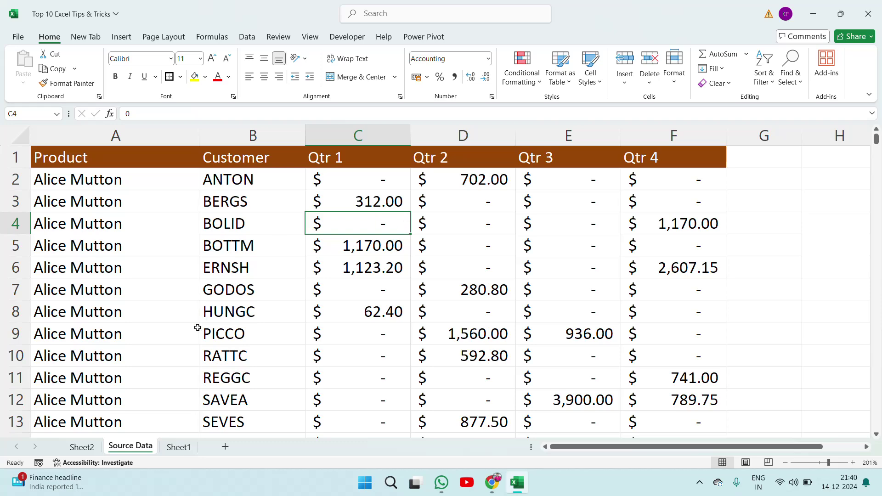
left_click(175, 446)
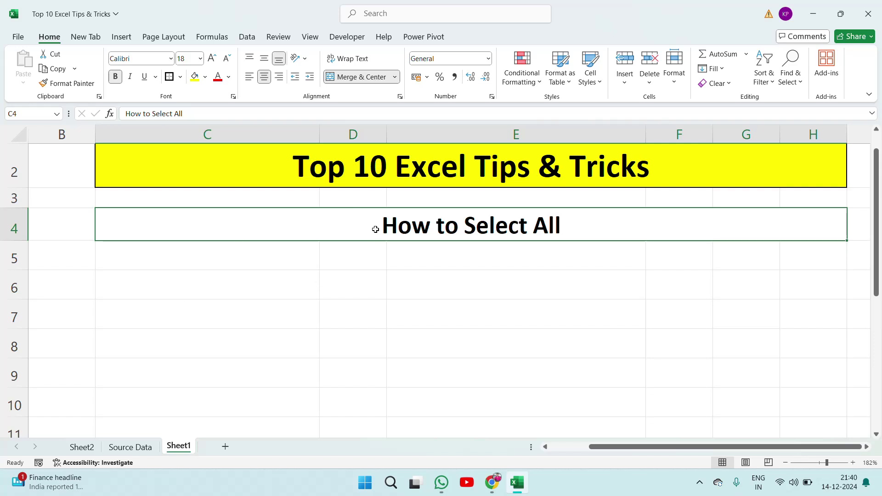
type("Hwo t")
key("BackSpace")
key("BackSpace")
key("BackSpace")
key("BackSpace")
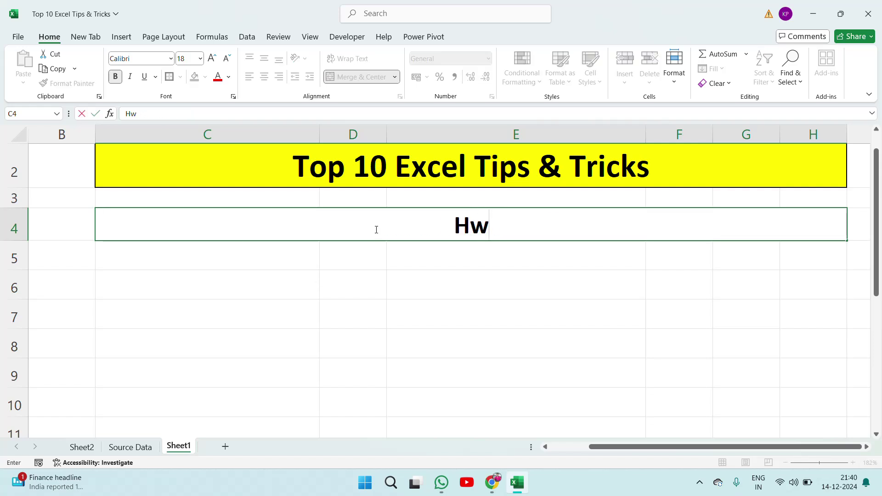
type("ow to ")
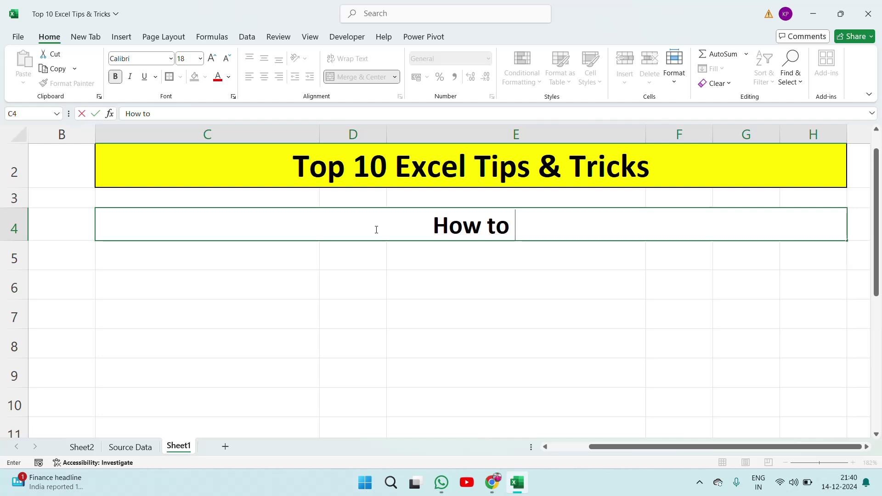
type("Dele")
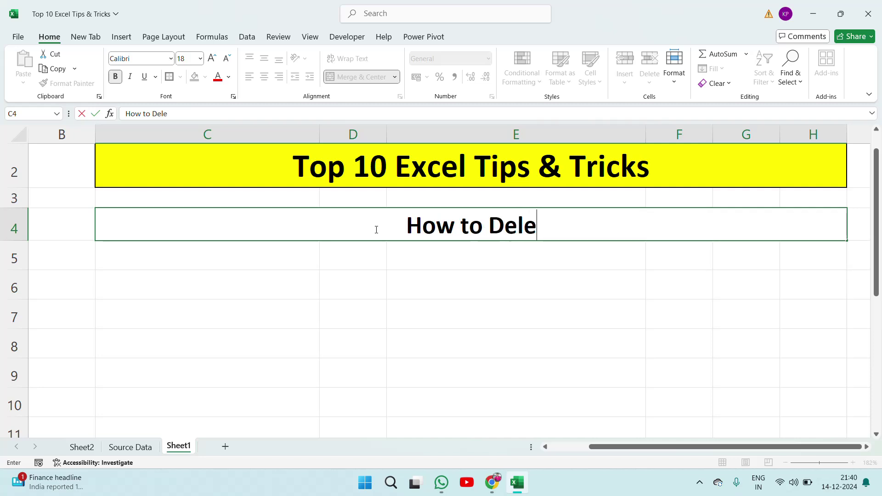
type("te ")
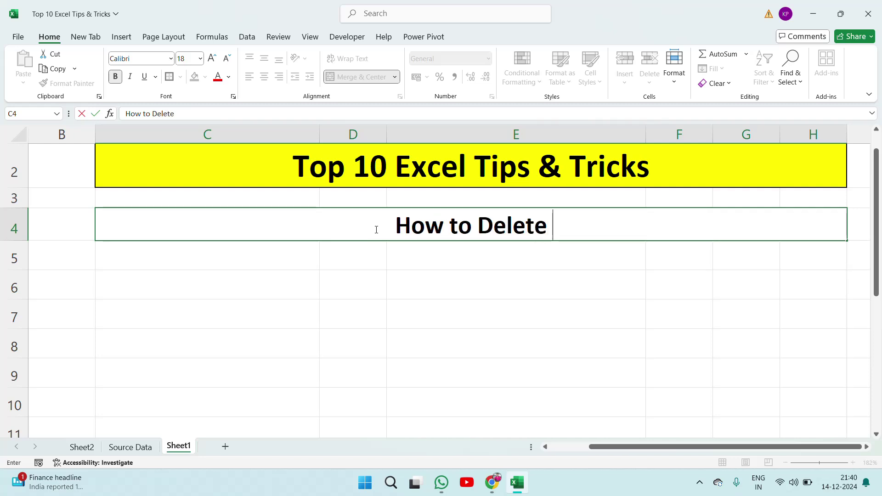
type("Blank Cell")
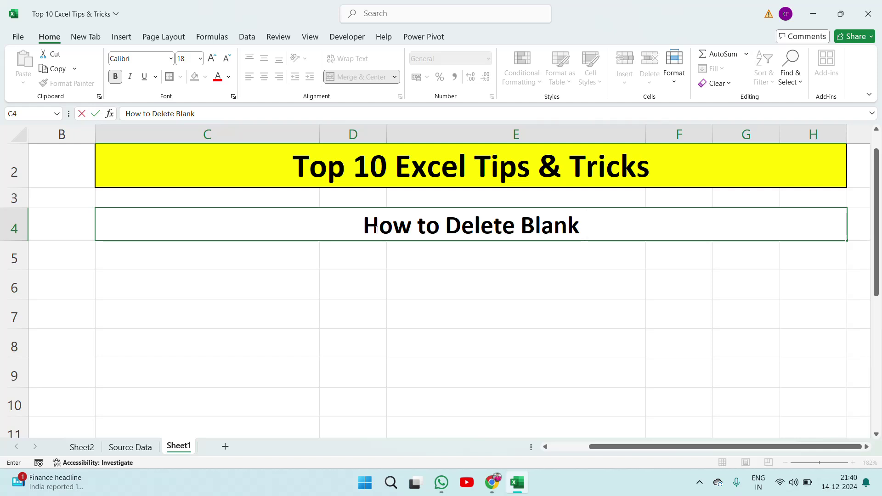
type("s")
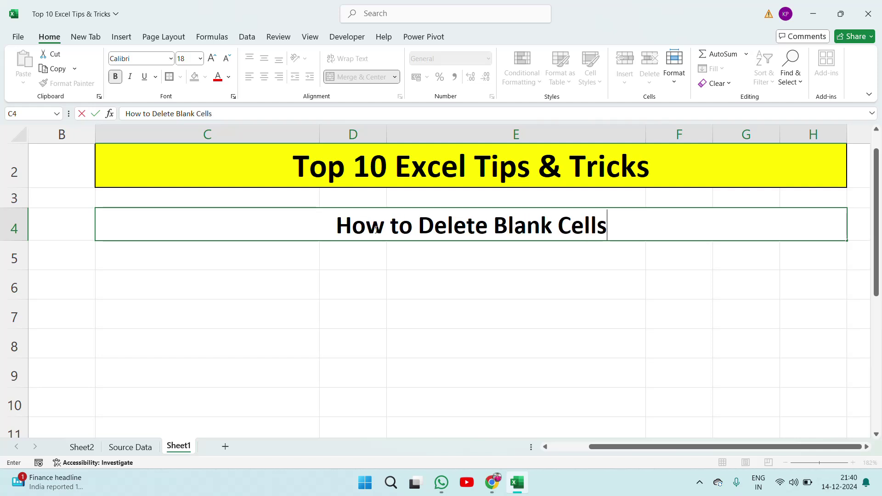
type("?")
key("Return")
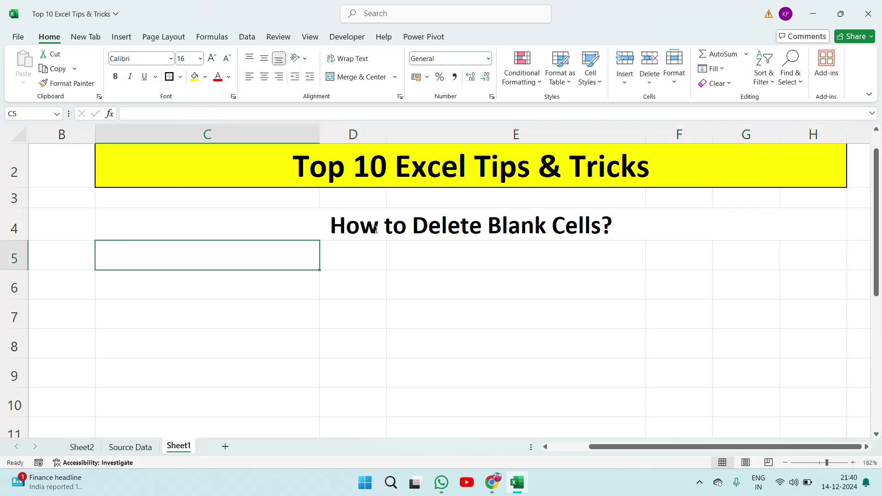
left_click(376, 229)
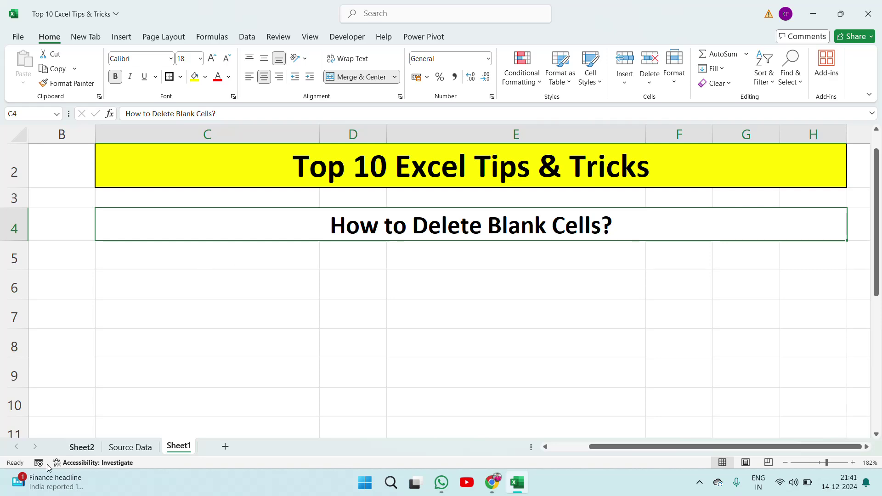
Delete the entire rows 11 to 19 from the table on Sheet2.
left_click(86, 447)
left_click(162, 254)
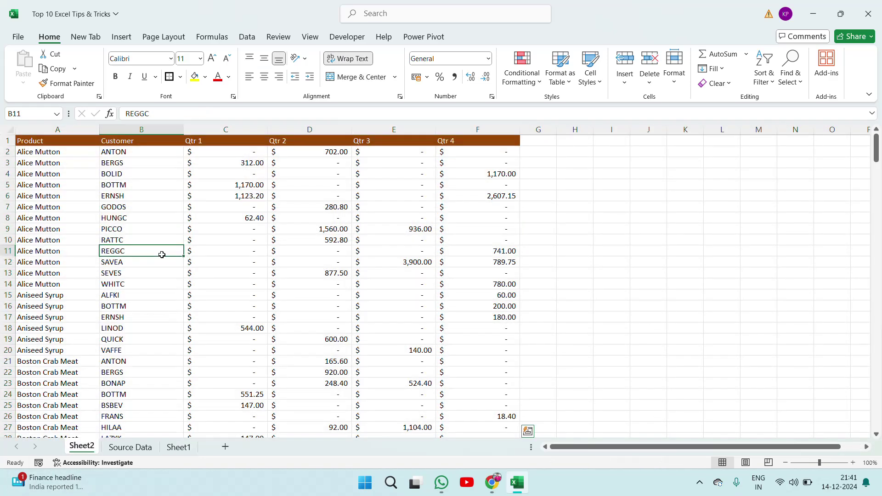
key("Left")
key("shift+Down")
key("shift+Down")
key("shift+Down")
key("shift+Down")
key("shift+Down")
key("shift+Down")
key("shift+Down")
key("shift+Down")
key("shift+space")
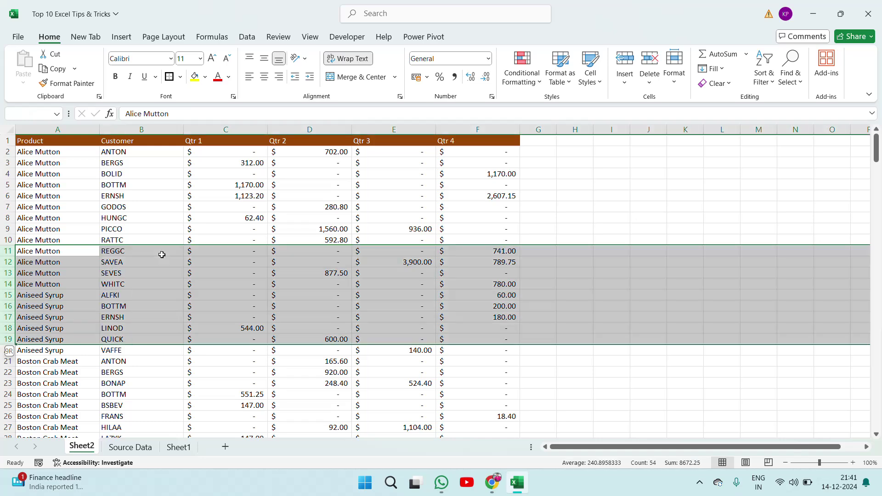
key("ctrl+minus")
key("Down")
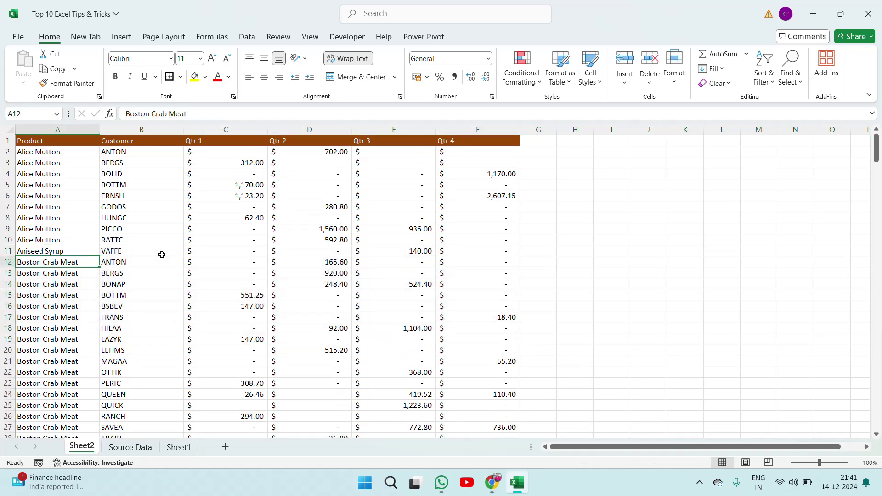
Clear the contents of rows 11 to 18 on Sheet2, leaving the blank rows in place.
key("Up")
key("shift+Down")
key("shift+Down")
key("shift+Down")
key("shift+Down")
key("shift+Down")
key("shift+Down")
key("shift+Down")
key("shift+space")
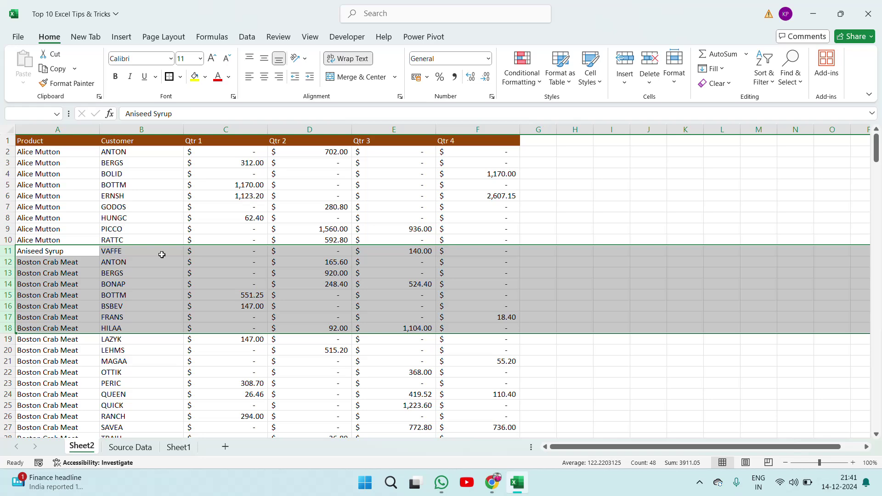
key("Delete")
Clear the contents of rows 29 to 38 on Sheet2 without removing the rows.
left_click(62, 398)
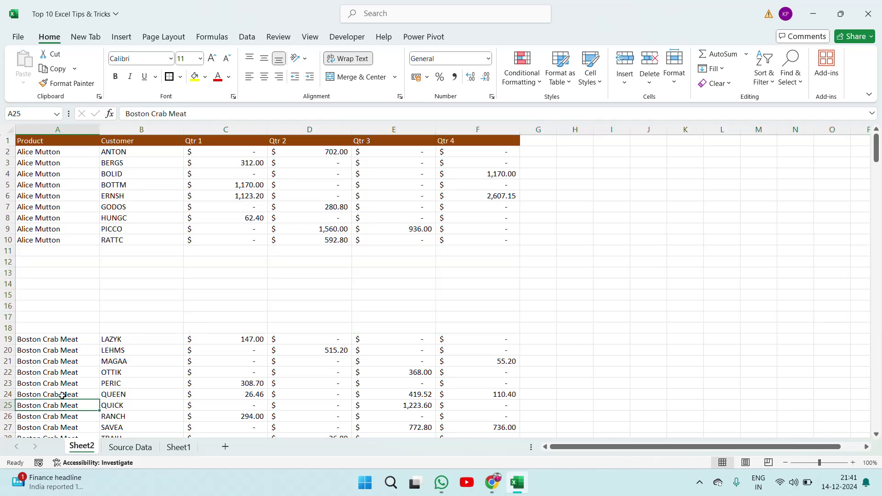
key("Down")
key("Down")
key("Down")
key("Down")
key("Down")
key("Down")
key("Down")
key("Down")
key("Down")
key("Down")
key("Down")
key("Down")
key("Up")
key("Up")
key("Up")
key("Up")
key("Up")
key("Up")
key("Up")
key("Up")
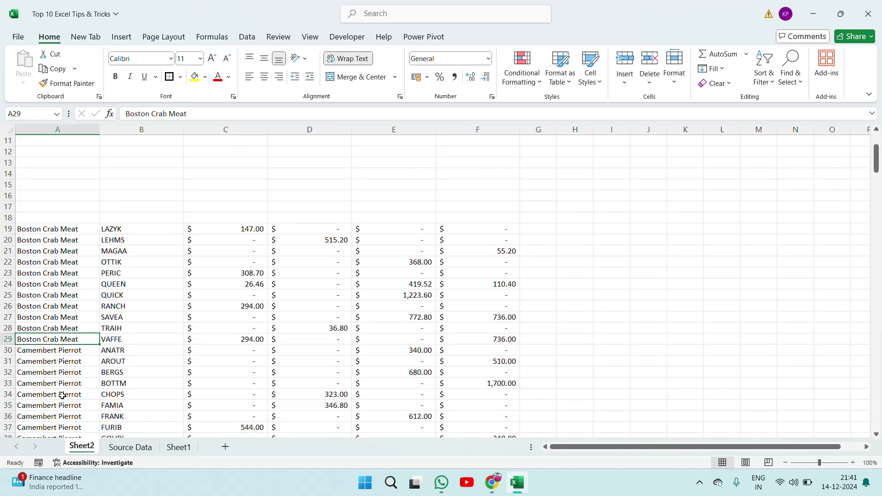
key("shift+Down")
key("shift+Down")
key("shift+Down")
key("shift+Down")
key("shift+Down")
key("shift+Down")
key("shift+Down")
key("shift+Down")
key("shift+Down")
key("shift+space")
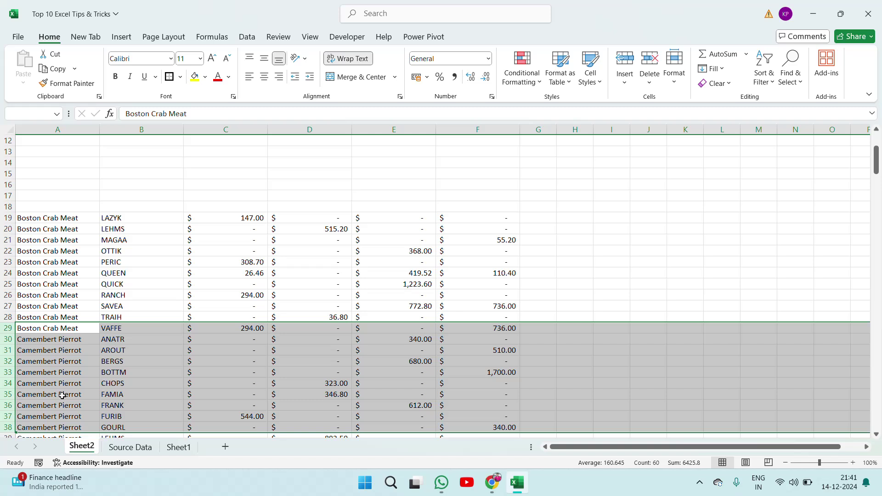
key("Delete")
Clear the contents of rows 50 to 57 on Sheet2 to make another block of blank rows.
key("Down")
key("Down")
key("Down")
key("Down")
key("Down")
key("Down")
key("Down")
key("Down")
key("Down")
key("Down")
key("Down")
key("Down")
key("Down")
key("Down")
key("Down")
key("Down")
key("Down")
key("Down")
key("Down")
key("Down")
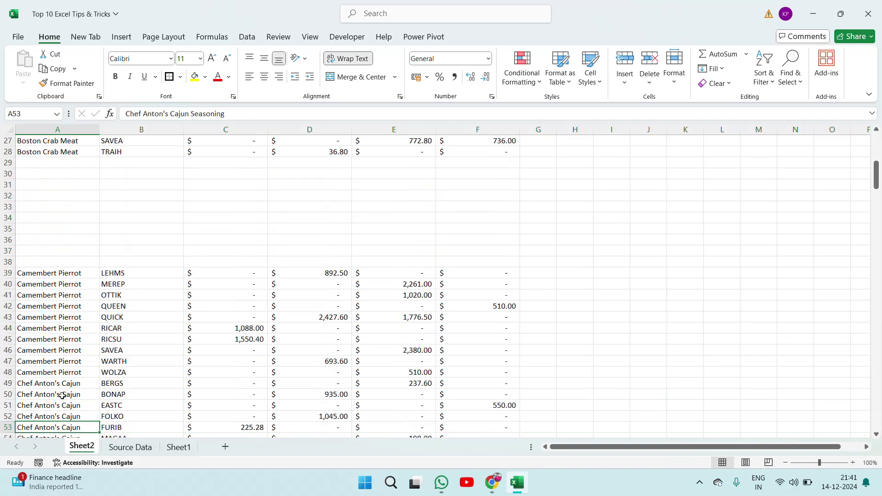
key("Up")
key("Up")
key("Up")
key("shift+Down")
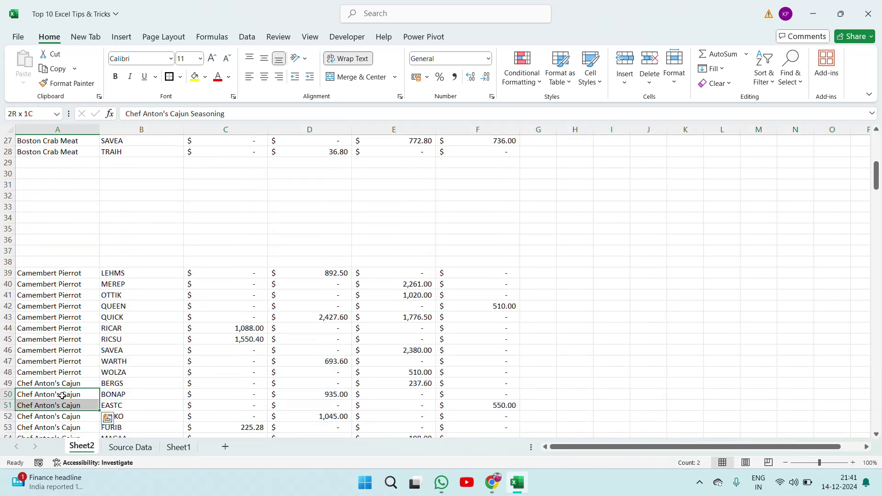
key("shift+Down")
key("shift+Down")
key("shift+Down")
key("shift+Down")
key("shift+Down")
key("shift+Down")
key("shift+space")
key("Delete")
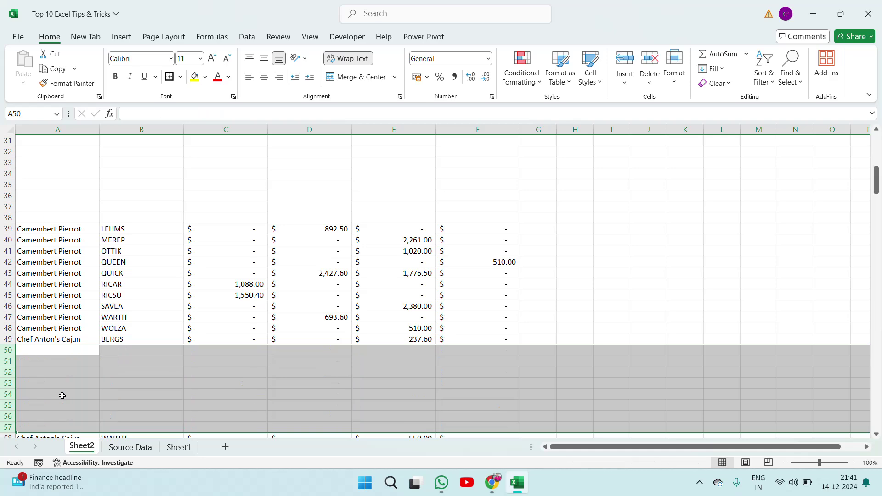
Return to cell A1 on Sheet2, select the header row A1:F1, and enlarge the sheet view to 215%.
key("ctrl+Up")
key("ctrl+Up")
key("ctrl+Up")
key("ctrl+Up")
key("ctrl+Up")
key("ctrl+Up")
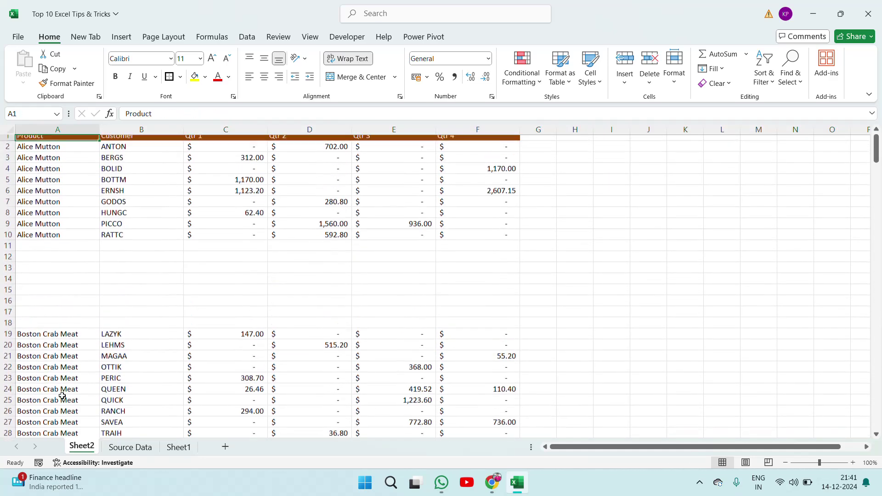
key("Down")
key("Up")
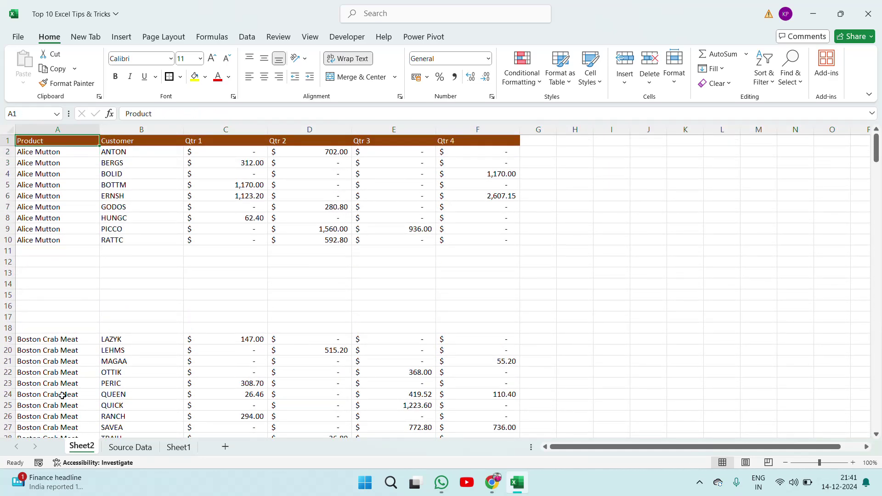
key("ctrl+shift+Right")
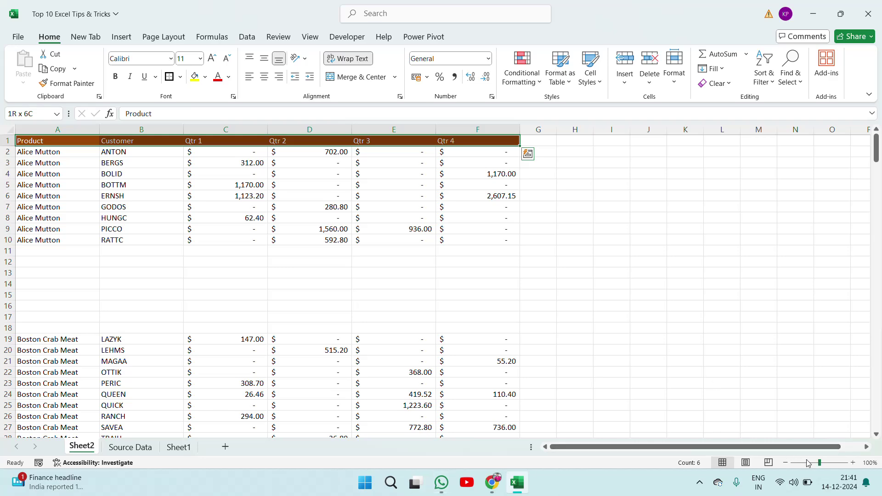
left_click_drag(820, 466, 830, 466)
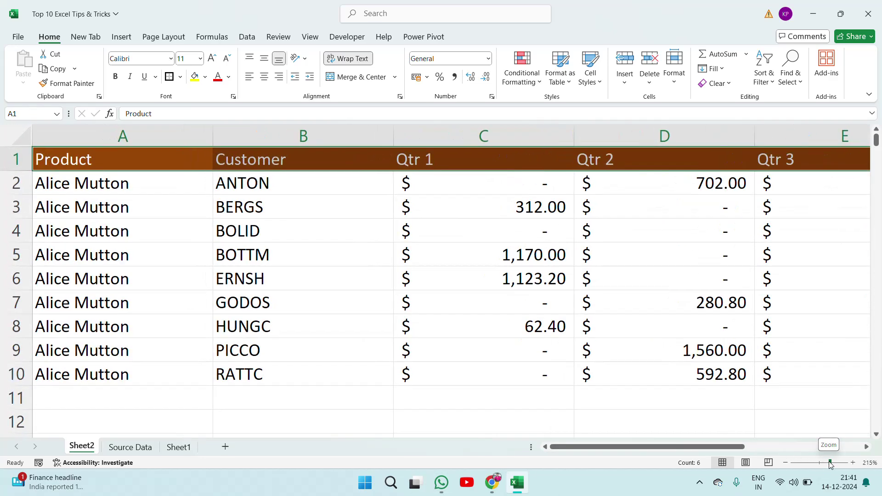
Examine the table on Sheet2 by moving across the row 1 headings and down the Product column.
left_click(282, 188)
key("Up")
key("Right")
key("Right")
key("Right")
key("Right")
key("Right")
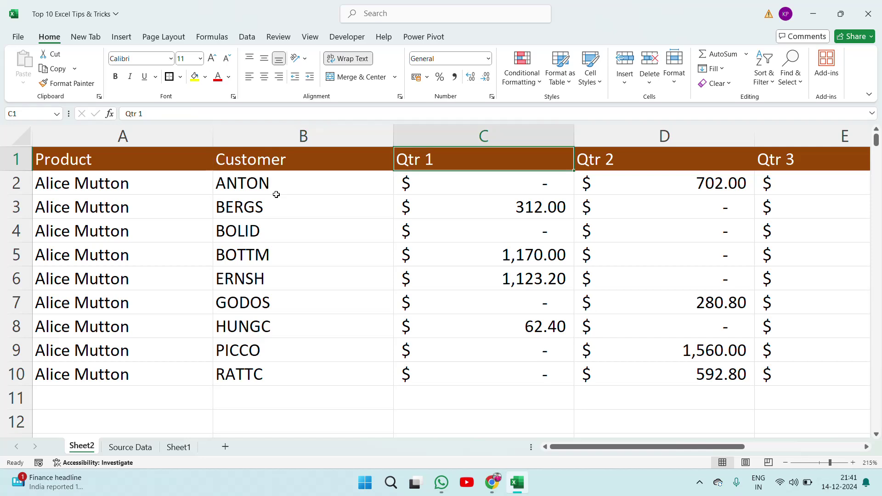
key("Left")
key("Left")
key("Left")
key("Left")
key("Left")
key("Left")
key("Down")
key("Down")
key("Down")
key("Down")
key("Down")
key("Down")
key("Down")
key("Down")
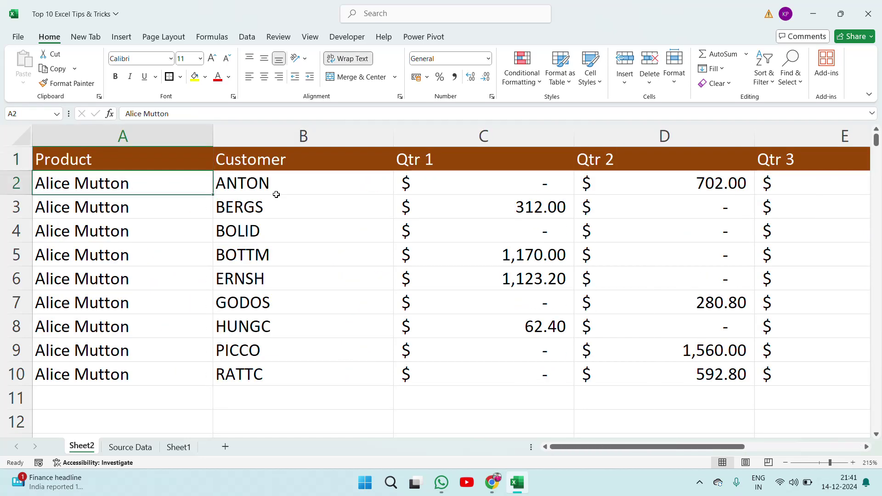
Examine the Product column on Sheet2 down through the blank row blocks to Camembert Pierrot and back up to Alice Mutton.
key("Down")
key("Down")
key("Down")
key("Down")
key("Down")
key("Down")
key("Down")
key("Down")
key("Down")
key("Down")
key("Down")
key("Down")
key("Down")
key("Down")
key("Down")
key("Down")
key("Down")
key("Down")
key("Down")
key("Down")
key("Up")
key("Up")
key("Up")
key("Up")
key("Up")
key("Up")
key("Up")
key("Up")
key("Up")
key("Up")
key("Up")
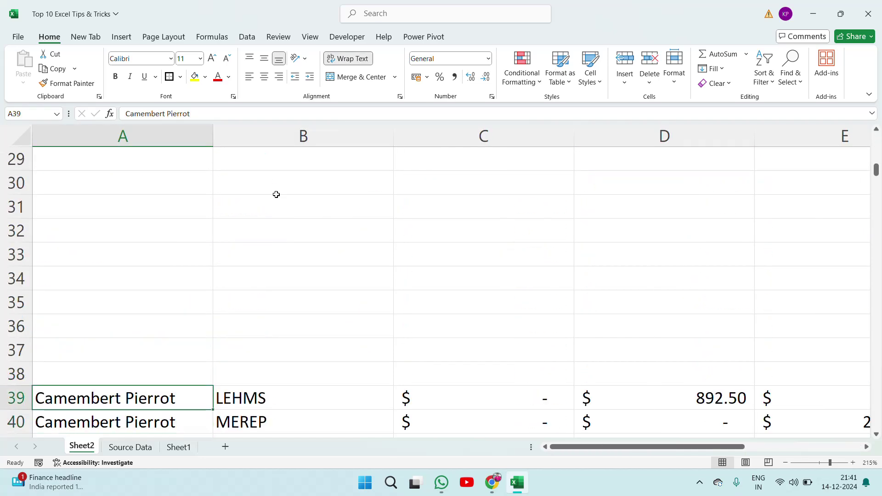
key("Up")
key("Up")
key("Up")
key("Up")
key("Up")
key("Up")
key("Up")
key("Up")
key("Up")
key("Up")
key("Up")
key("Up")
key("Up")
key("Up")
key("Up")
key("Up")
key("Up")
key("Up")
key("Up")
key("Up")
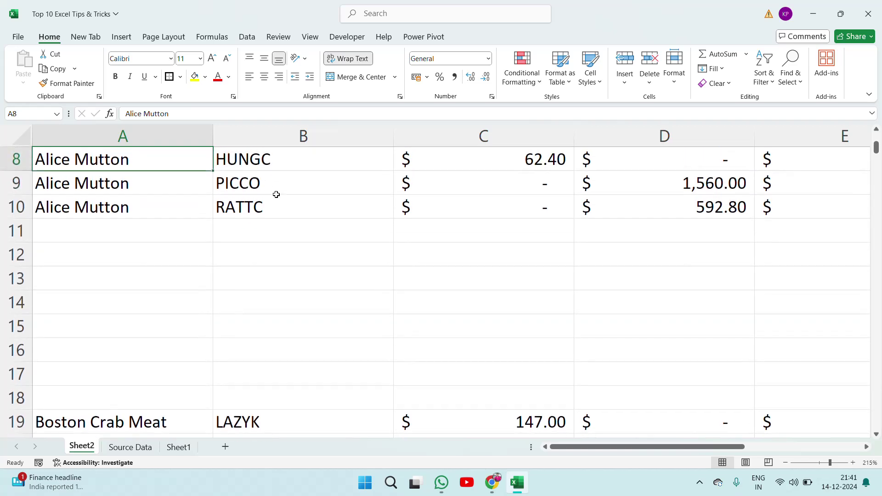
Highlight the block of blank Product cells A11:A18 between Alice Mutton and Boston Crab Meat.
key("Down")
key("Down")
key("Down")
key("shift+Down")
key("shift+Down")
key("shift+Down")
key("shift+Down")
key("shift+Down")
key("shift+Down")
key("shift+Down")
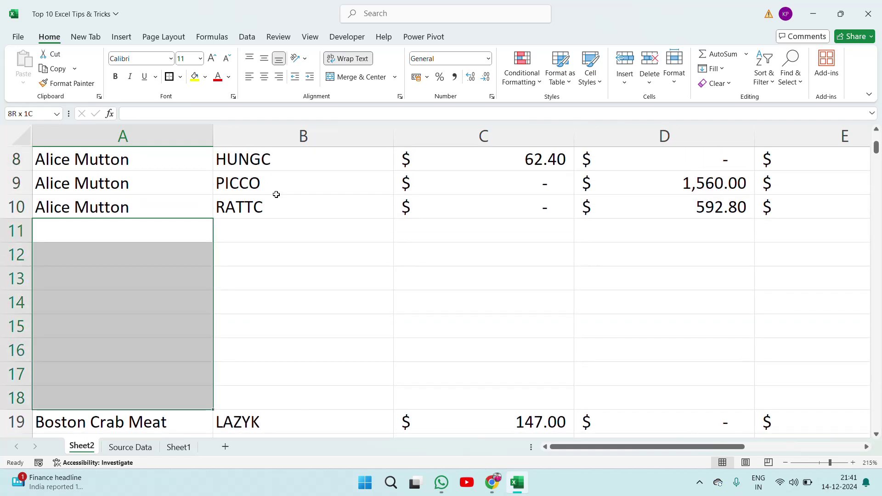
key("shift+space")
Highlight the next block of blank Product cells, starting at A29 below the Boston Crab Meat rows.
key("Down")
key("Down")
key("Down")
key("Down")
key("Down")
key("Down")
key("Down")
key("Down")
key("Down")
key("Down")
key("Down")
key("Down")
key("Down")
key("Down")
key("Down")
key("Down")
key("Down")
key("Down")
key("Down")
key("Down")
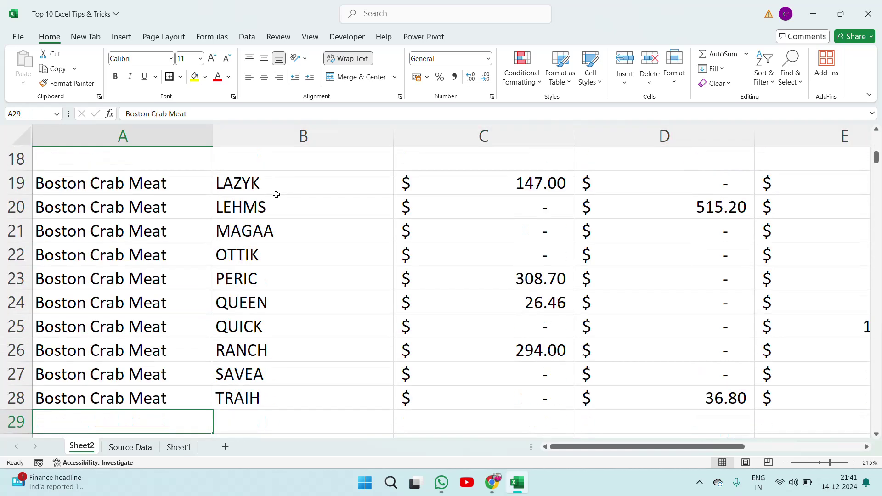
key("Up")
key("Up")
key("Up")
key("Up")
key("Up")
key("Up")
key("shift+Down")
key("shift+Down")
key("shift+Down")
key("shift+Down")
key("shift+Down")
key("shift+Down")
key("shift+Down")
key("shift+Down")
key("shift+Down")
key("shift+Down")
key("shift+Down")
key("shift+Down")
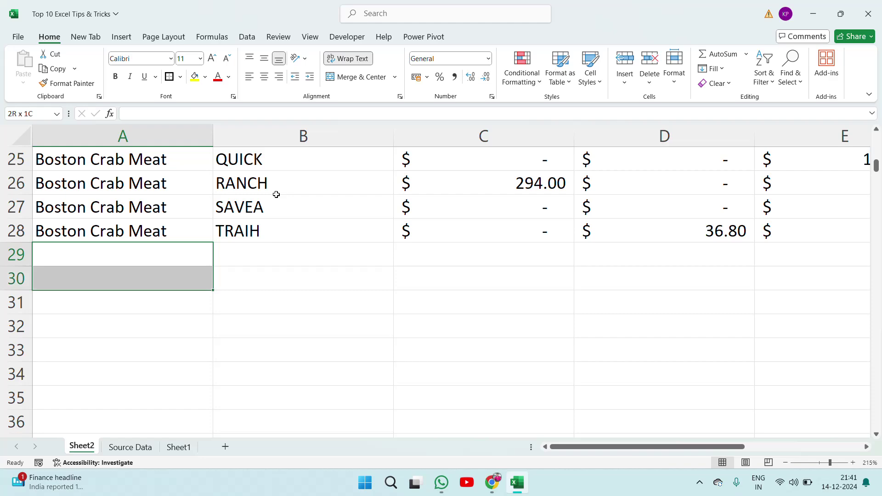
key("shift+Down")
key("shift+Down")
key("shift+Down")
key("shift+Down")
key("shift+Up")
key("shift+Up")
key("shift+Up")
key("shift+Up")
key("shift+Up")
key("shift+Up")
key("shift+Up")
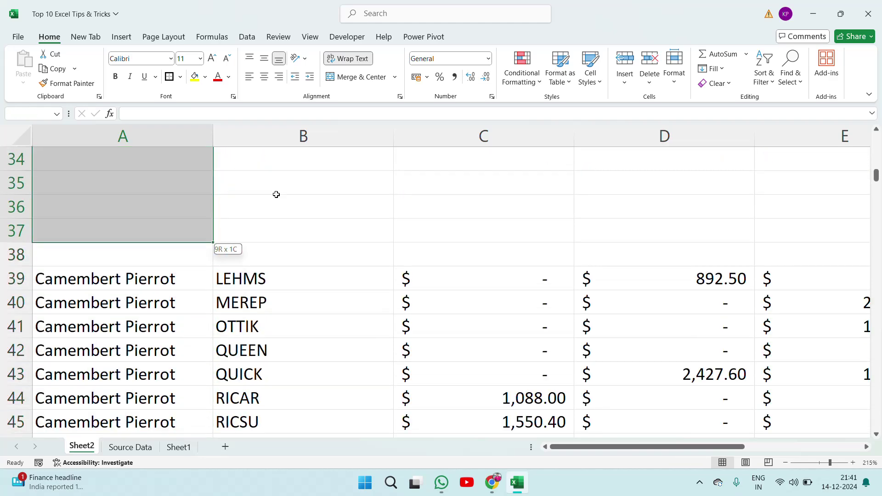
key("shift+space")
Return to cell A1, select the header row A1:F1, and turn on filters for the column headings.
key("ctrl+Up")
key("ctrl+Up")
key("ctrl+Up")
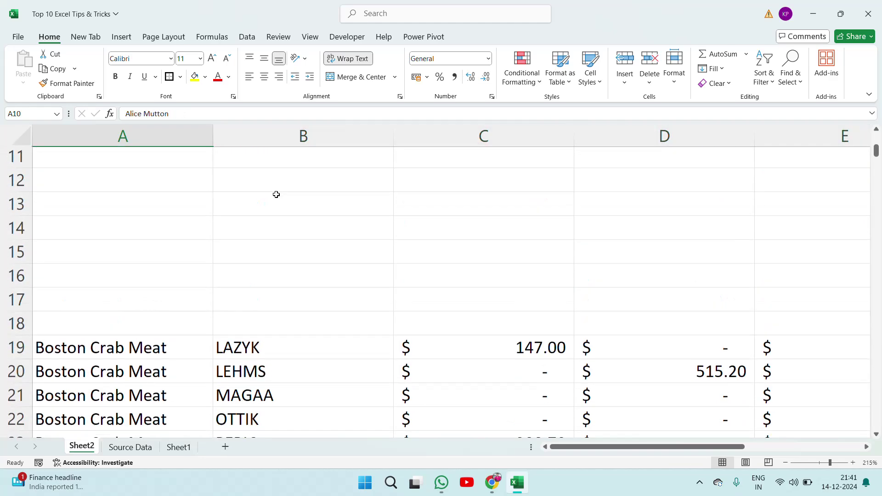
key("ctrl+Up")
key("Down")
key("Up")
key("ctrl+shift+Right")
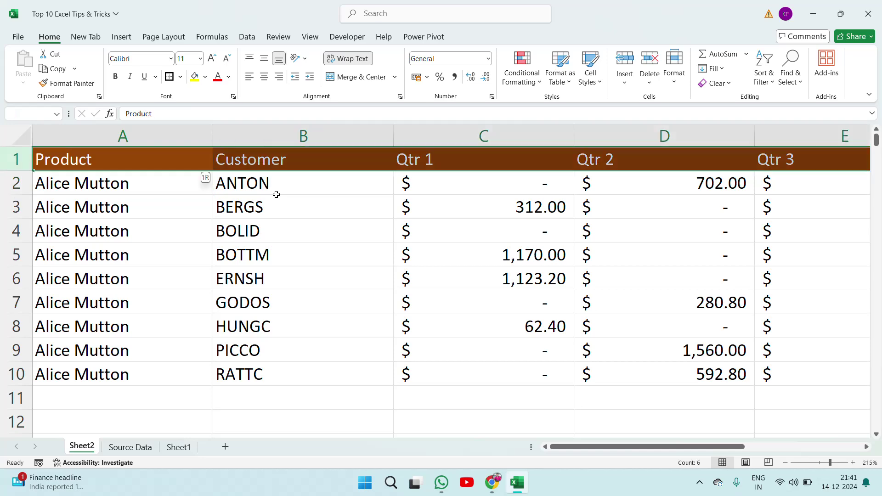
left_click(247, 38)
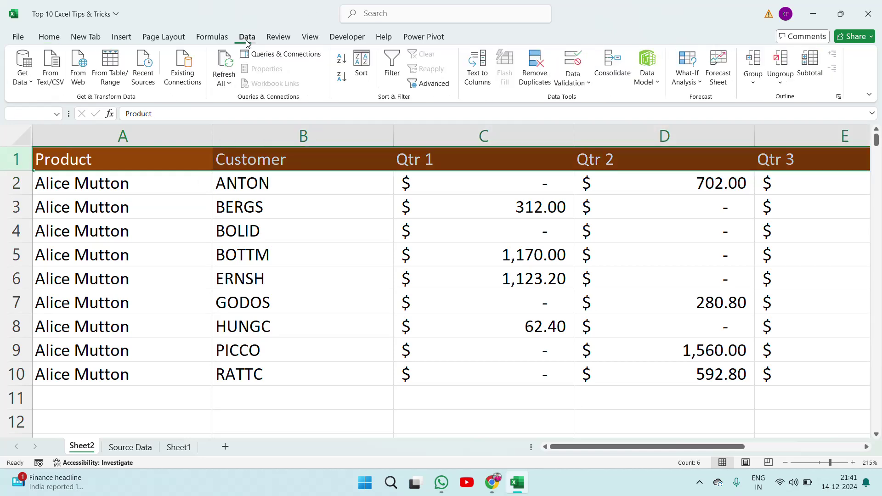
left_click(363, 74)
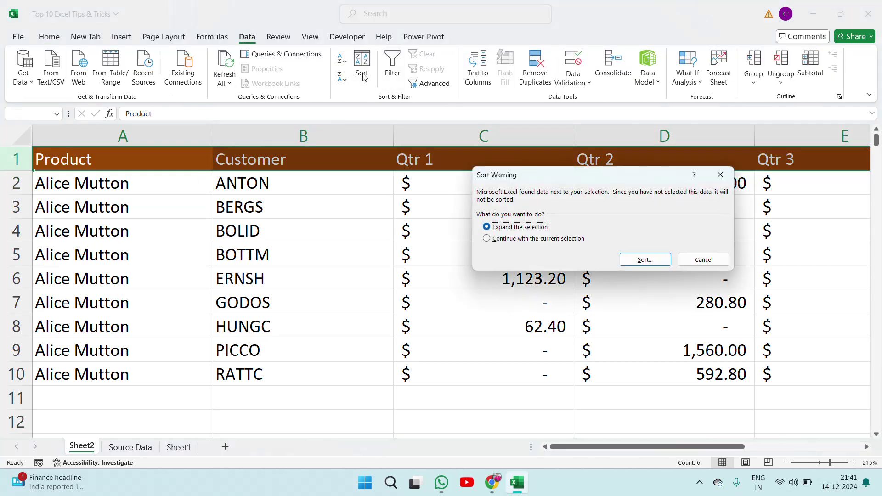
key("Escape")
left_click(392, 69)
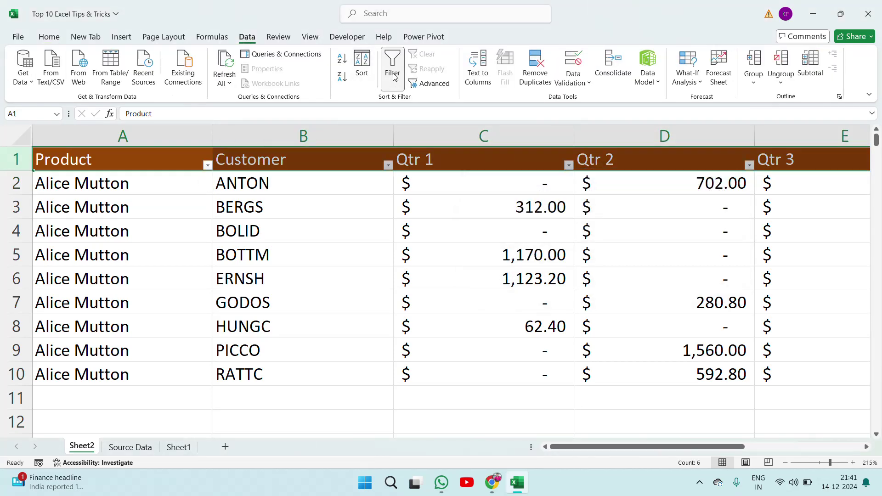
Check the values offered by the Product column's filter without applying a filter.
left_click(207, 165)
left_click(90, 316)
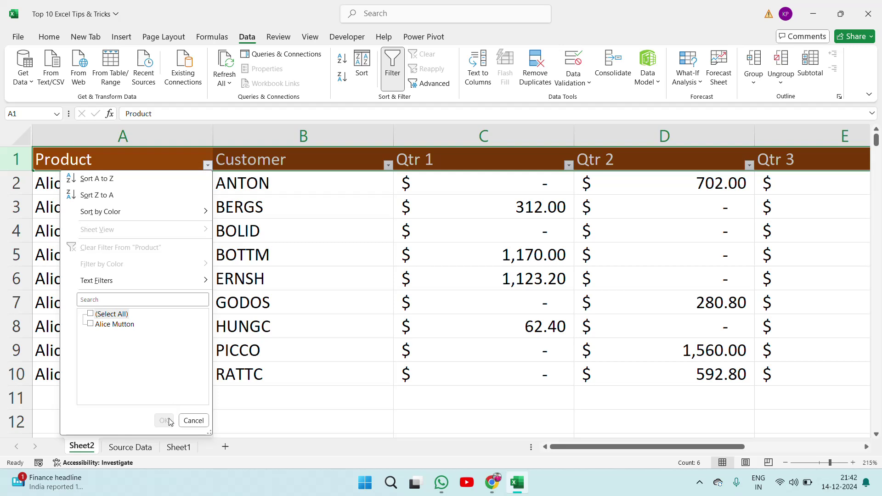
key("Escape")
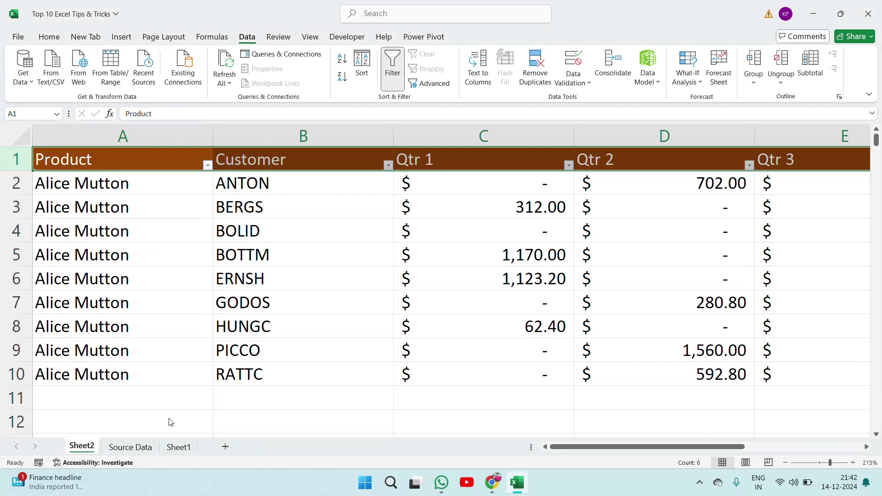
left_click(207, 166)
key("Escape")
Clear the contents of cells A6:G6 to create a blank row within the Alice Mutton records.
left_click(85, 393)
key("Up")
key("Up")
key("Up")
key("Up")
key("Up")
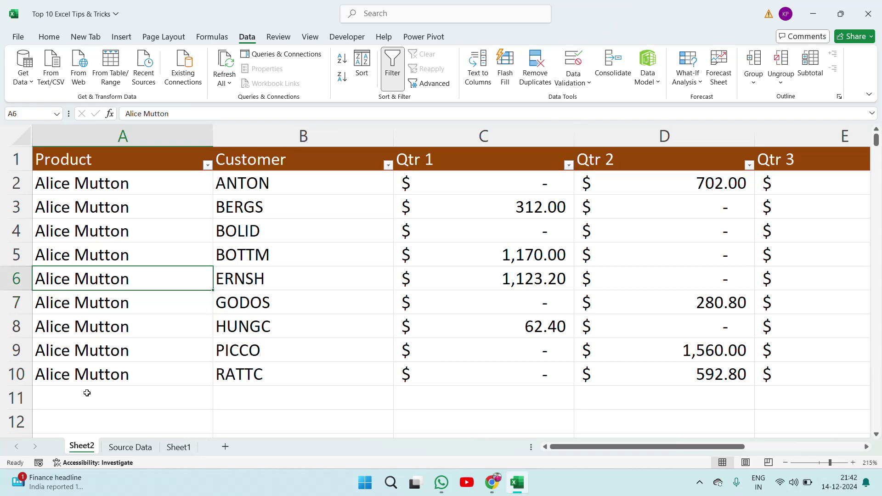
key("shift+Right")
key("shift+Right")
key("shift+Right")
key("shift+Right")
key("shift+Right")
key("shift+Right")
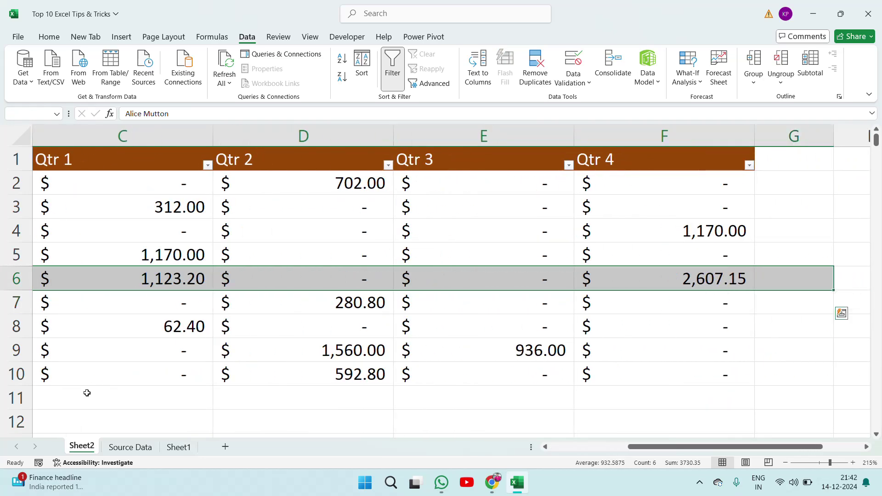
key("Delete")
key("shift+Left")
key("shift+Left")
key("shift+Left")
key("shift+Left")
key("shift+Left")
key("shift+Left")
key("Up")
key("Up")
key("Up")
key("Up")
key("Up")
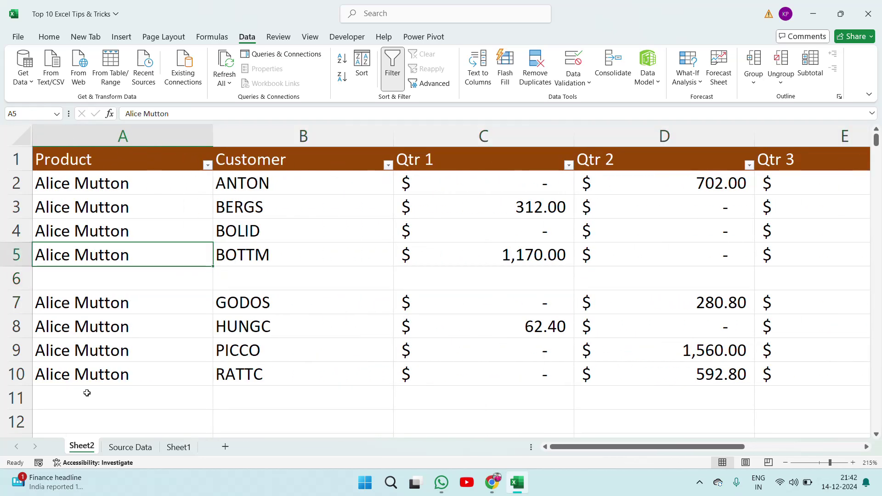
Check the Product filter's values and text filter options again without applying a filter.
left_click(208, 165)
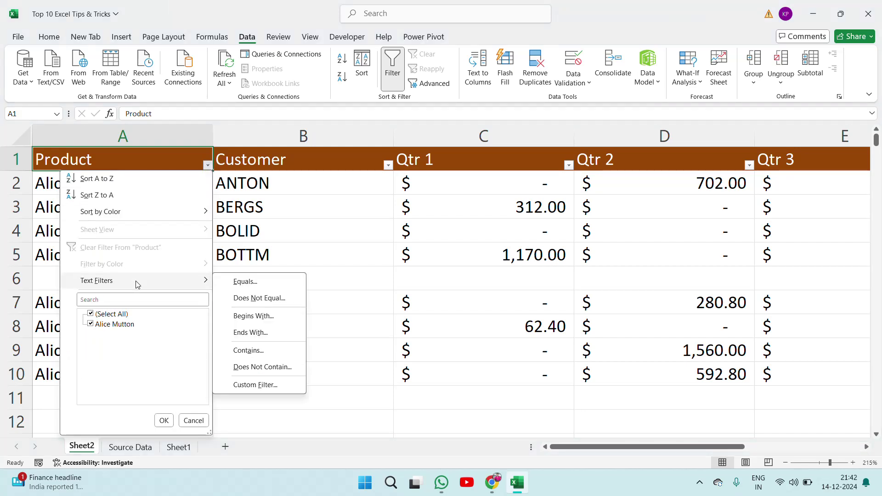
key("Escape")
Close the Product filter list and look through the Product records down to row 20 and back up.
key("Down")
key("Up")
key("alt+d")
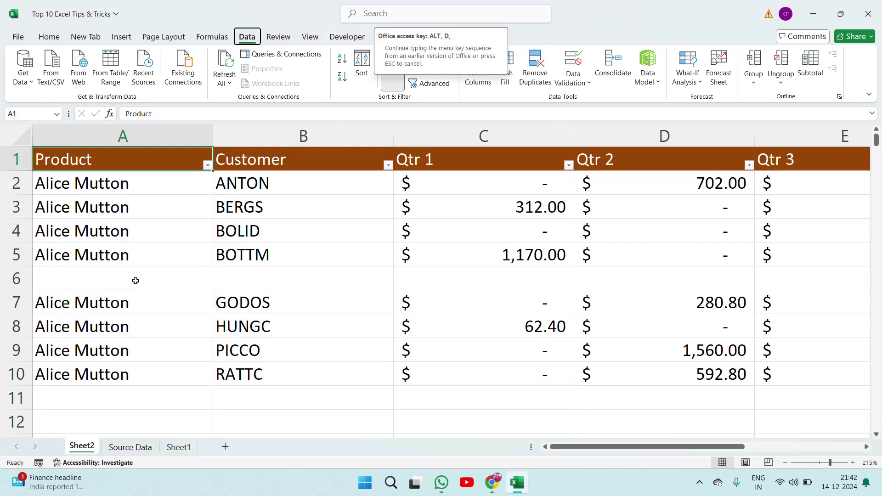
key("Escape")
key("Down")
key("Down")
key("Down")
key("Down")
key("Down")
key("Down")
key("Down")
key("Down")
key("Down")
key("Down")
key("Down")
key("Down")
key("Down")
key("Down")
key("Down")
key("Down")
key("Down")
key("Down")
key("Down")
key("Down")
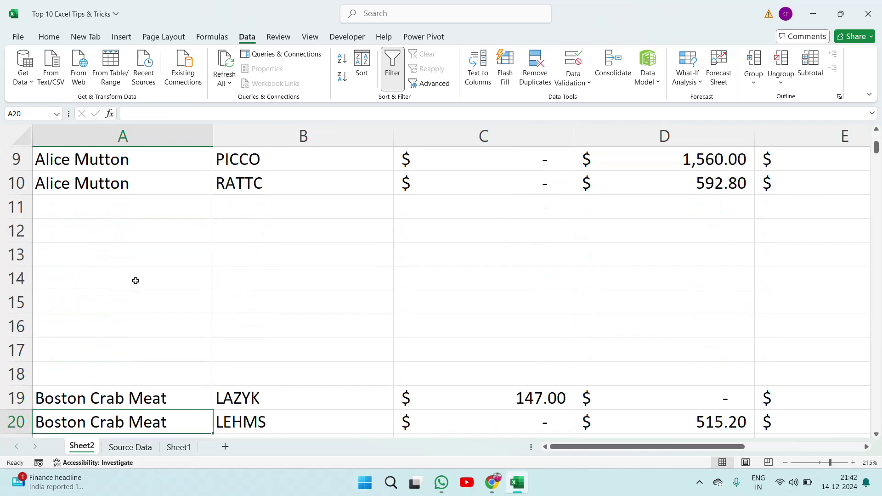
key("Up")
key("Up")
key("Up")
key("Up")
key("Up")
key("Up")
key("Up")
key("Up")
key("Up")
key("Up")
key("Up")
key("Up")
key("Up")
key("Up")
key("Up")
key("Up")
key("Up")
key("Up")
key("Up")
key("Up")
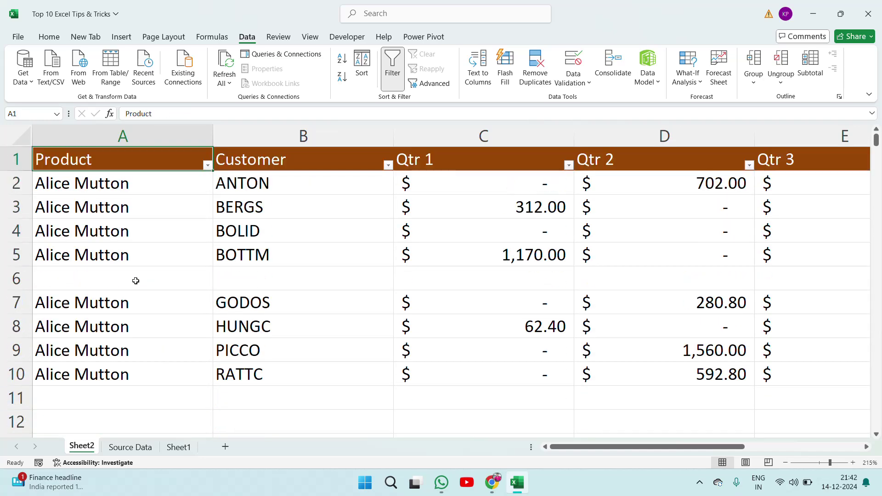
key("Right")
key("Down")
key("Left")
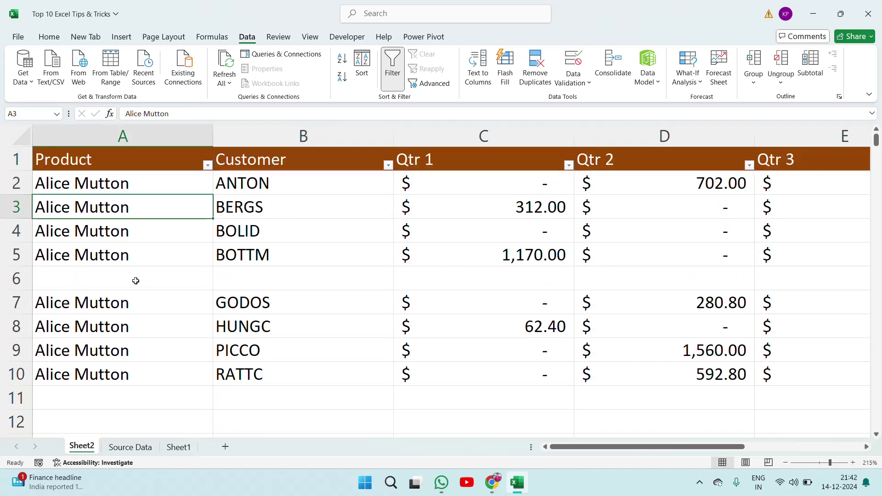
Remove the header filters and restore the cleared record in row 6, with header row A1:F1 selected.
key("ctrl+shift+l")
key("ctrl+Home")
key("shift+space")
Delete the blank rows 11 to 18 between the Alice Mutton and Boston Crab Meat records.
scroll(135, 281, "down", 3, "ctrl")
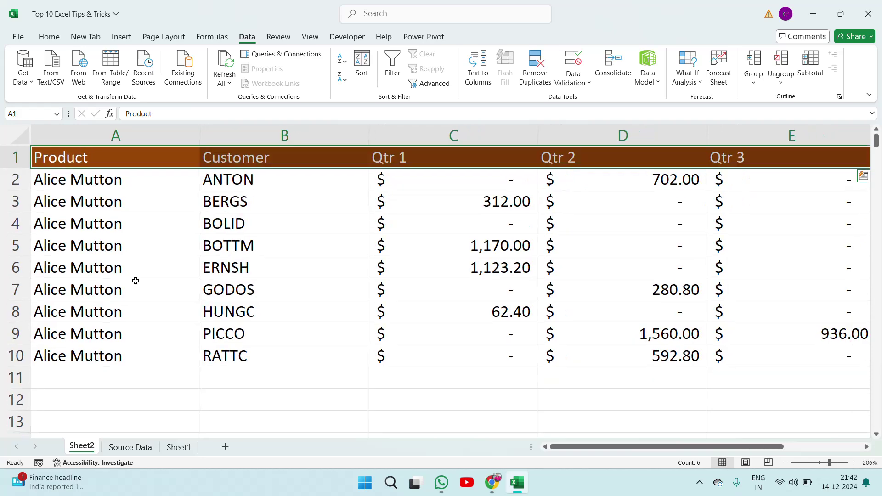
scroll(135, 280, "down", 6, "ctrl")
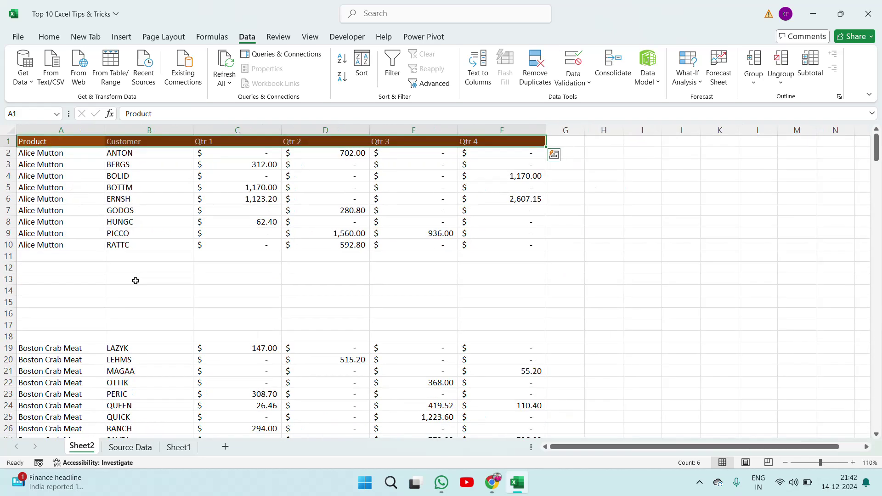
left_click(110, 267)
key("Up")
key("Left")
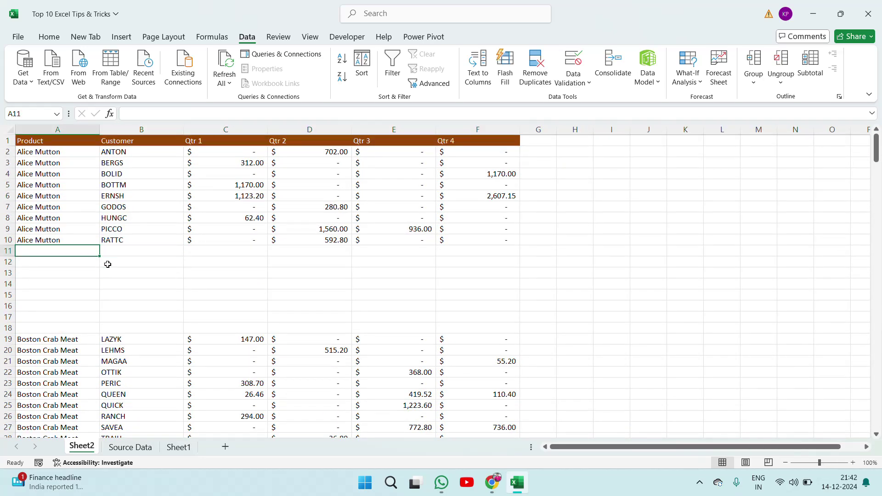
key("shift+Down")
key("shift+Down")
key("shift+Down")
key("shift+Down")
key("shift+Down")
key("shift+Down")
key("shift+Down")
key("shift+space")
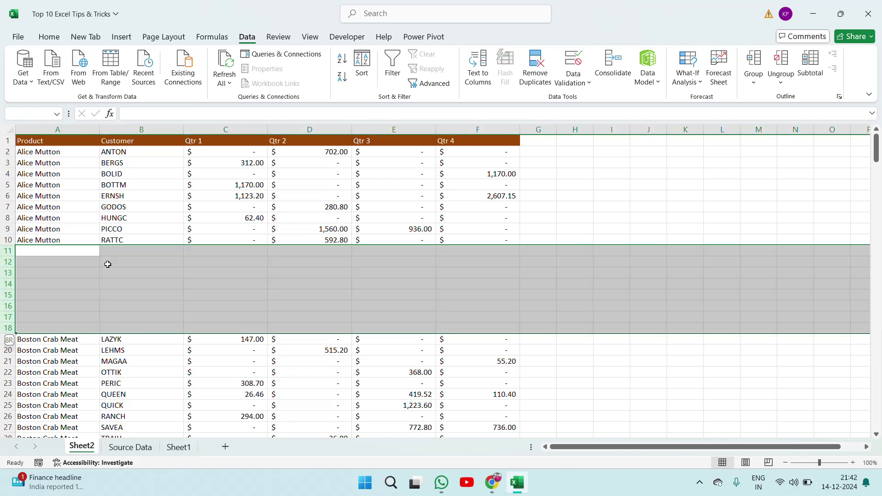
key("ctrl+minus")
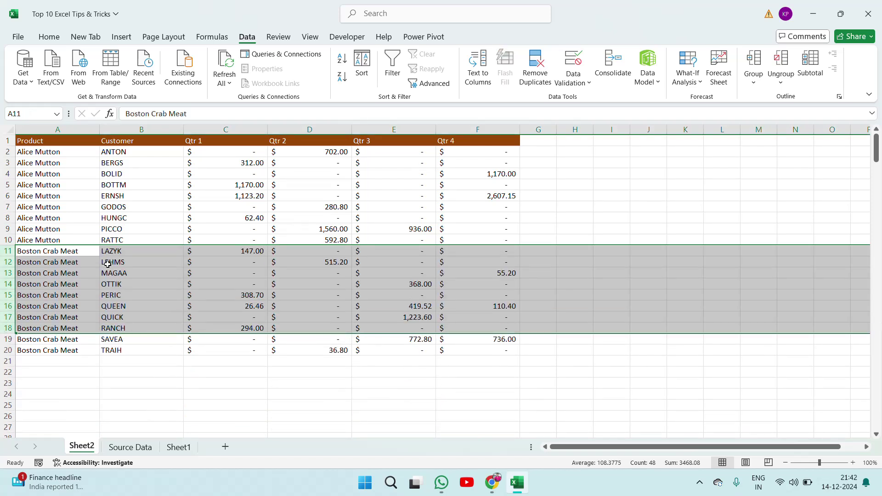
Clear the customer in cell B3 and the product in cell A5 to create blank cells.
key("Up")
key("Up")
key("Up")
key("Up")
key("Up")
key("Up")
key("Up")
key("Up")
key("Up")
key("Up")
key("Down")
key("Down")
key("Right")
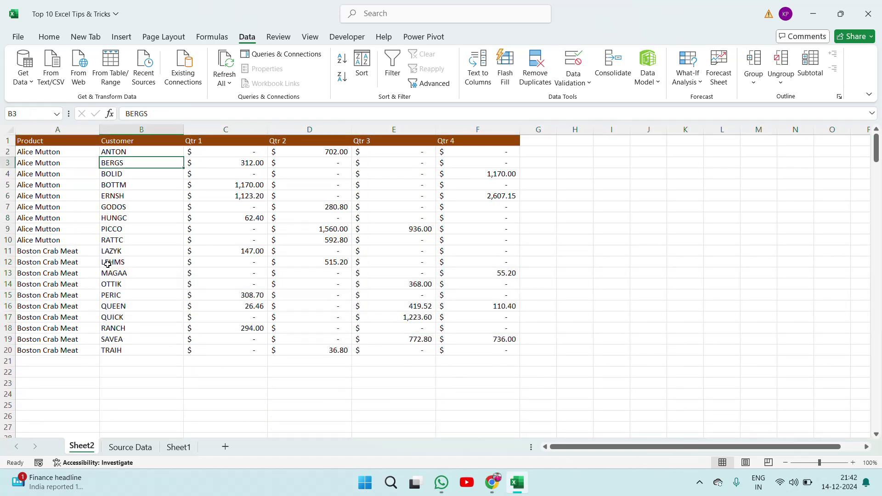
key("Delete")
key("Left")
key("Down")
key("Down")
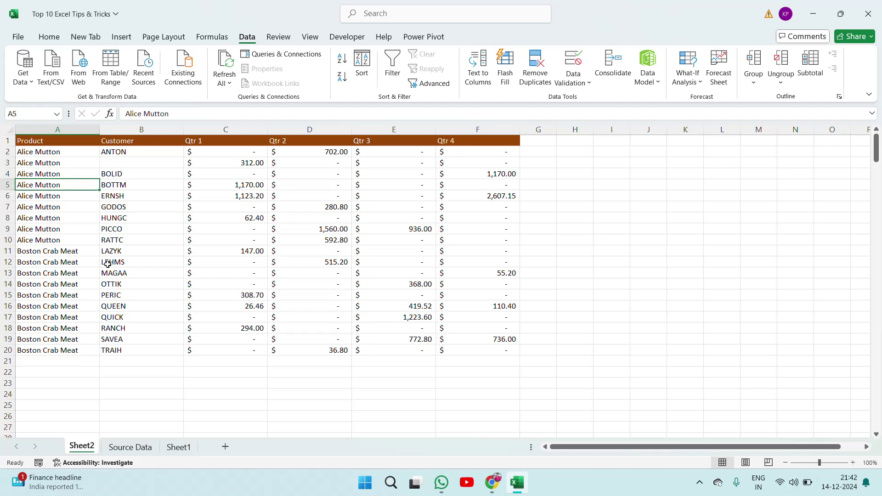
key("Delete")
Clear the Qtr 1 amount in C5 and the Qtr 3 amount in E7 to create more blank cells.
key("Right")
key("Right")
key("Right")
key("Left")
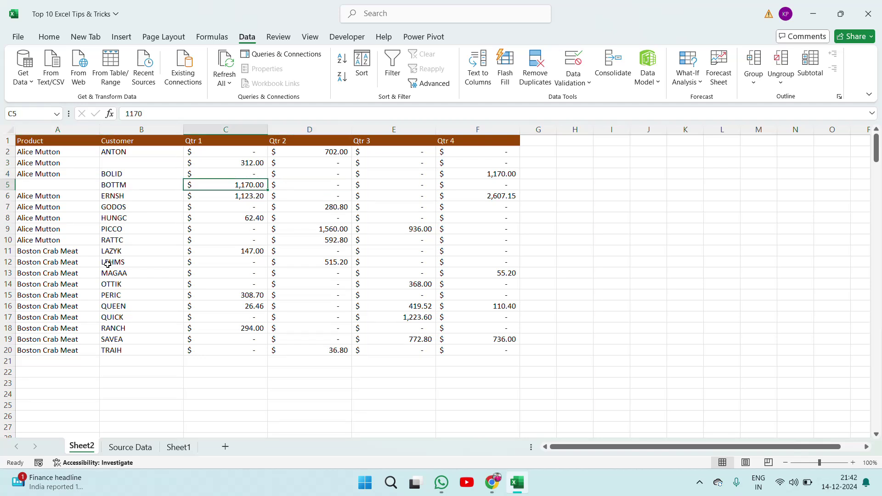
key("Delete")
key("Down")
key("Right")
key("Right")
key("Down")
key("Delete")
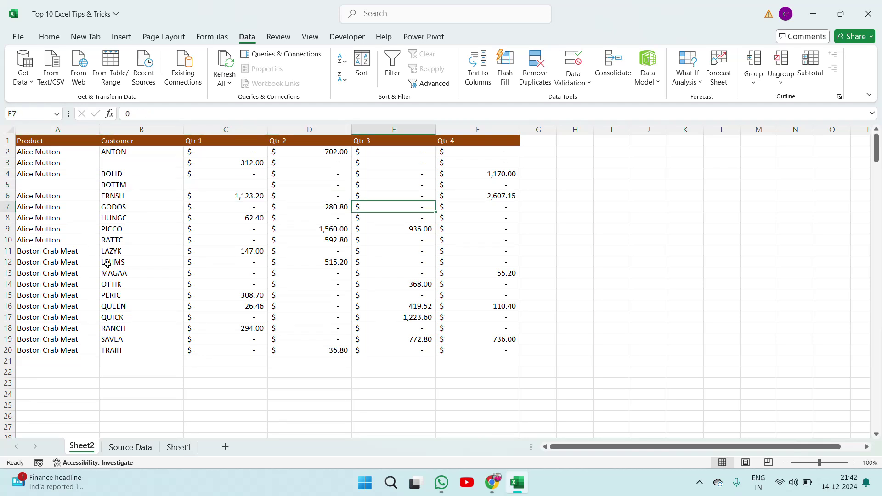
Return to cell A1, select the whole header row, and turn on filters for the column headings.
key("Left")
key("Left")
key("Left")
key("Left")
key("Up")
key("Up")
key("Up")
key("Up")
key("Up")
key("Up")
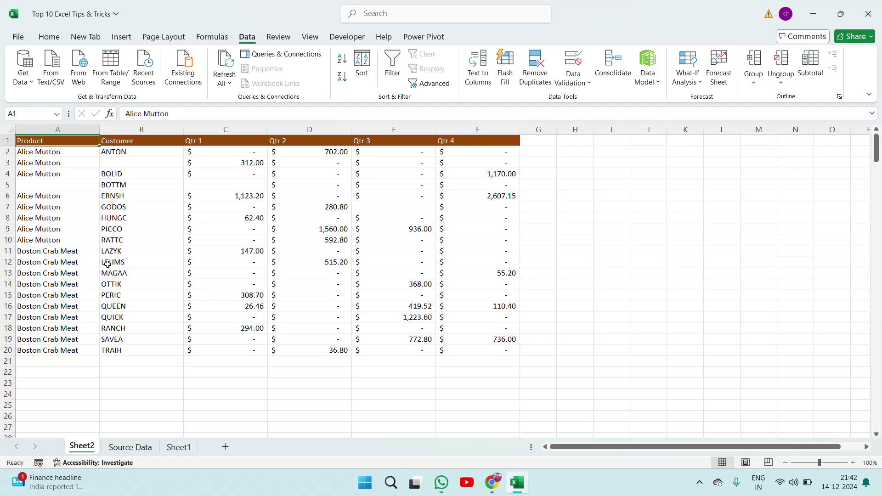
key("shift+space")
left_click(392, 67)
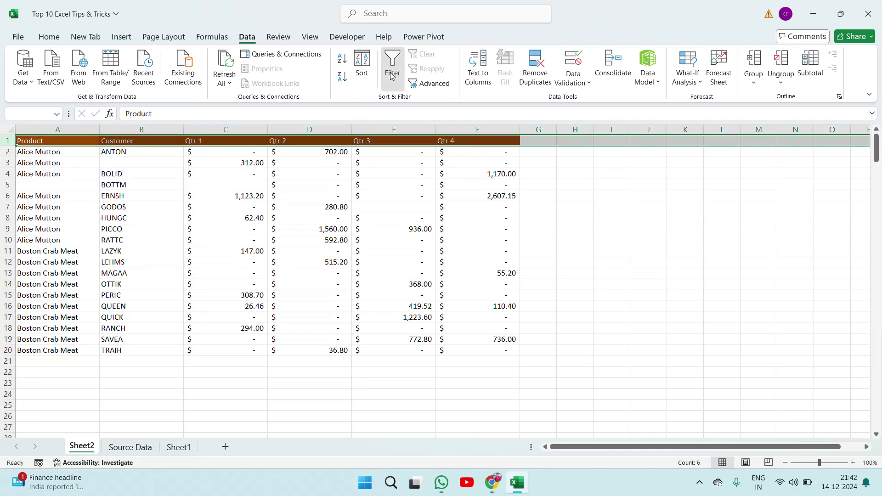
Filter the Customer column to show only records with (Blanks).
left_click(178, 141)
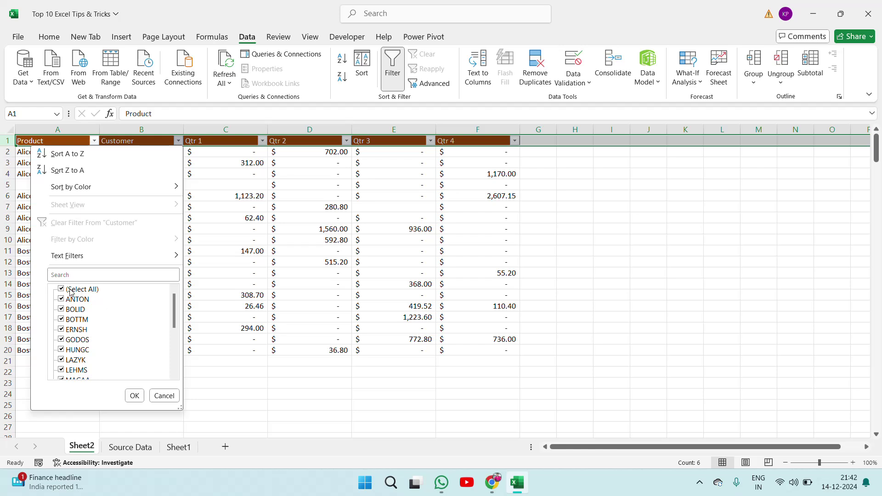
left_click(61, 290)
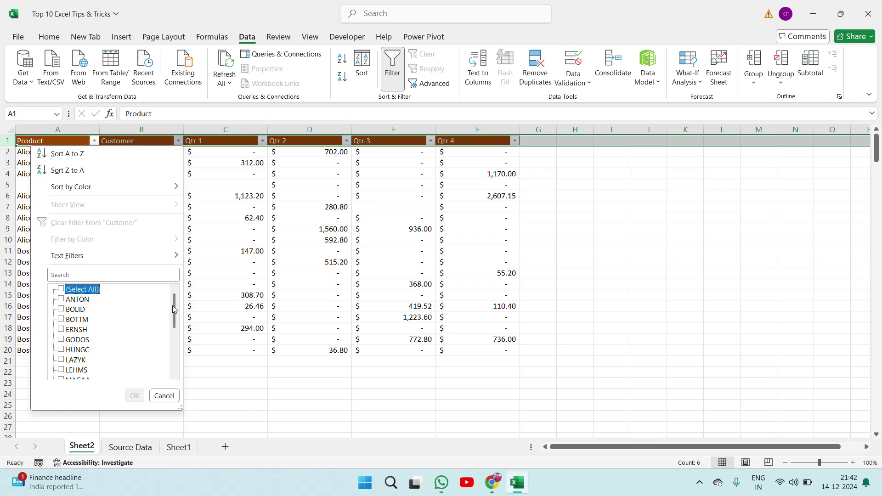
scroll(174, 313, "down", 5)
left_click(78, 371)
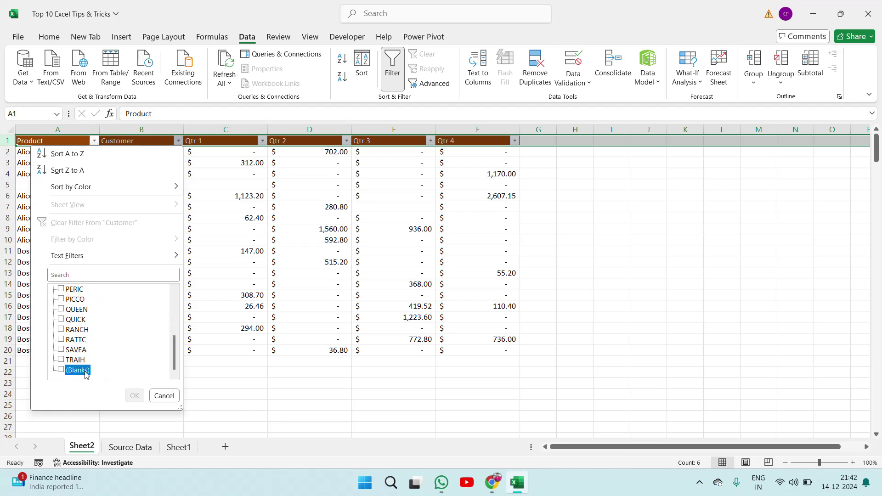
left_click(135, 396)
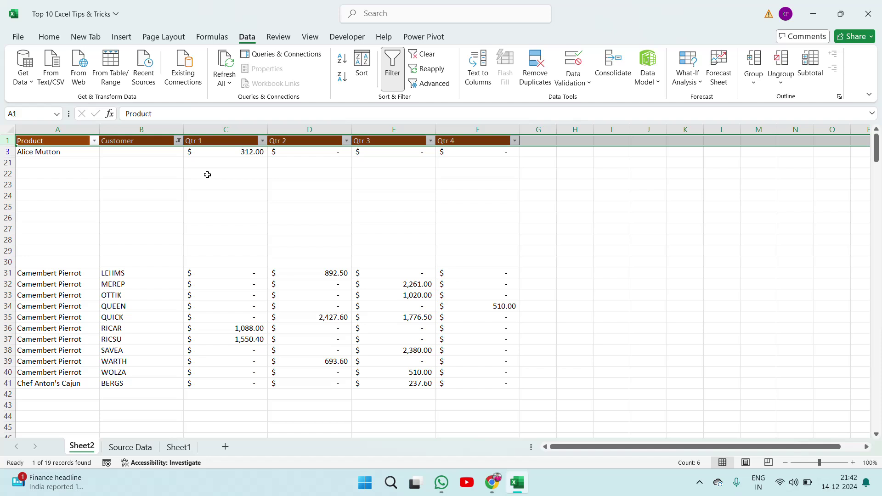
Check the filter values available in the Product and Qtr 1 to Qtr 4 columns without applying another filter.
left_click(166, 149)
key("Up")
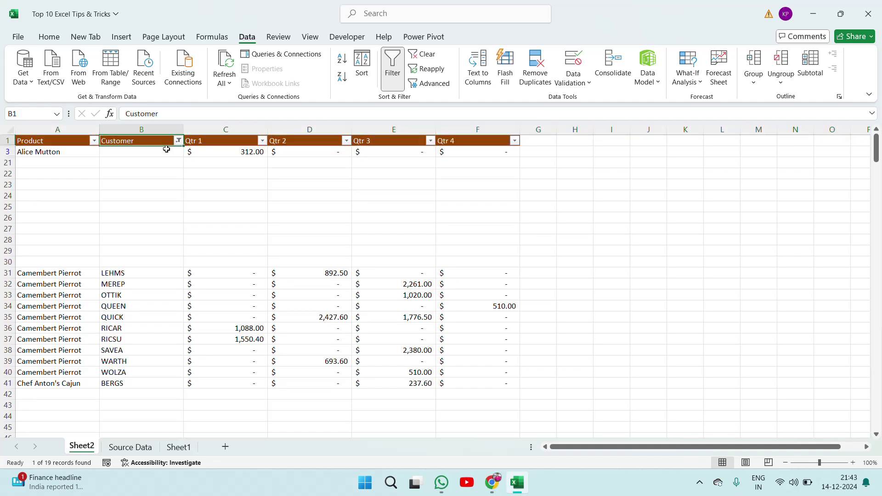
key("Left")
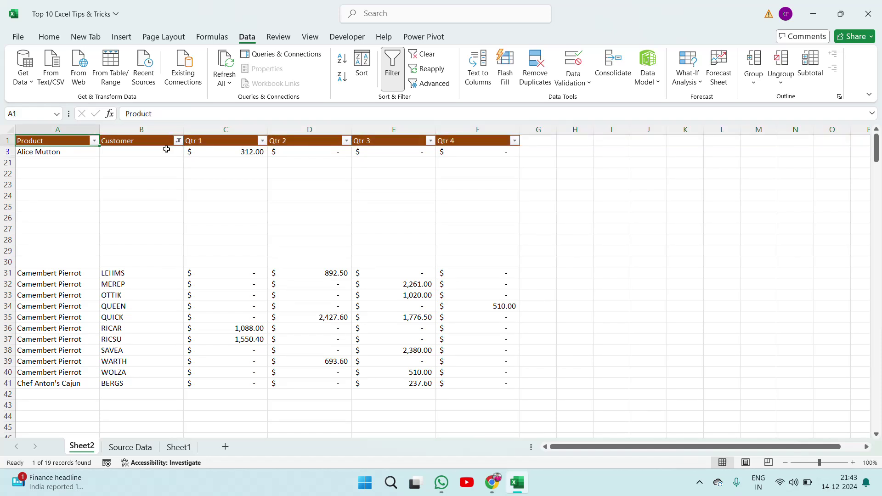
left_click(94, 141)
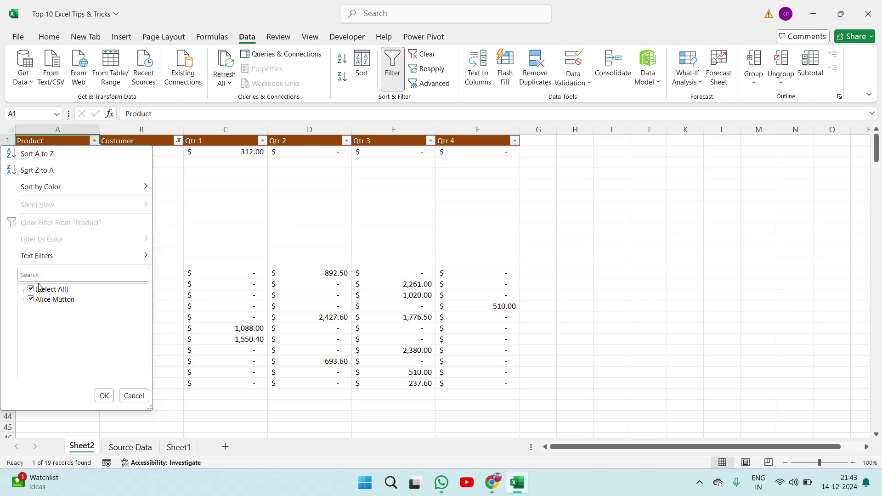
key("Escape")
left_click(263, 141)
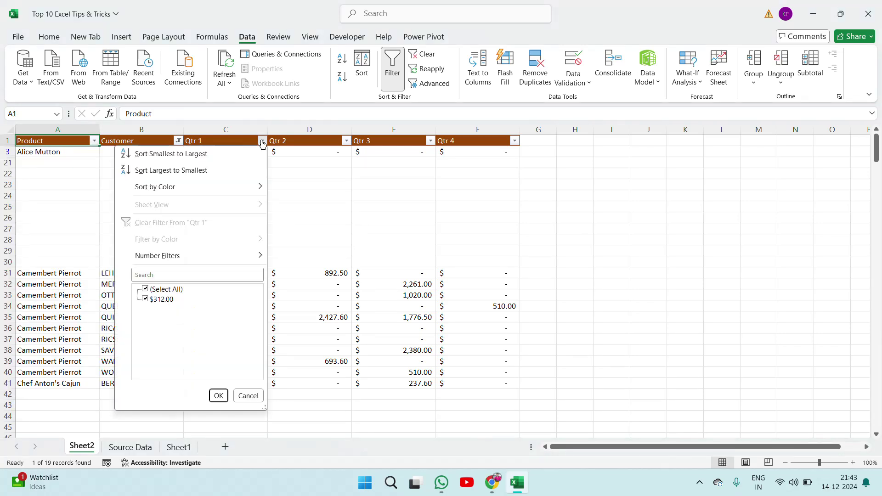
left_click(352, 145)
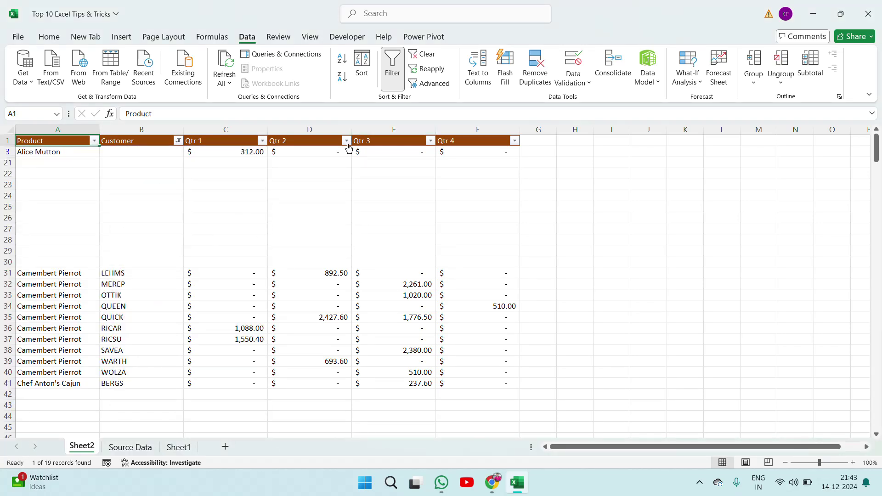
left_click(347, 143)
left_click(348, 143)
left_click(431, 141)
left_click(431, 141)
left_click(516, 141)
left_click(516, 142)
left_click(193, 199)
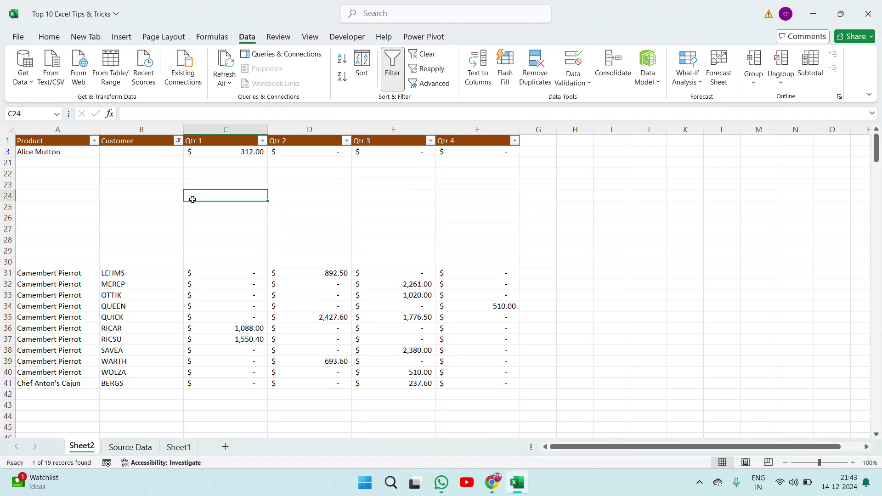
Review the Customer filter's value list and confirm it with only (Blanks) selected.
key("Up")
key("Up")
key("Up")
key("Up")
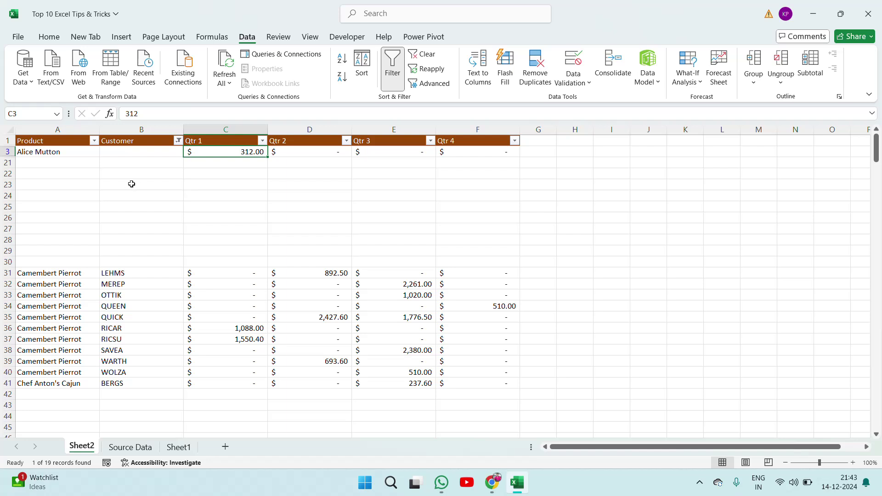
key("Up")
key("alt+d")
key("f")
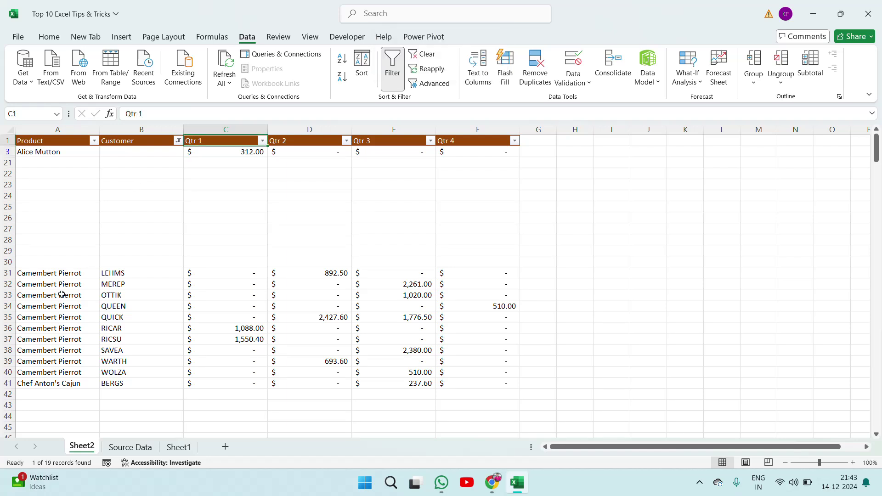
left_click(178, 142)
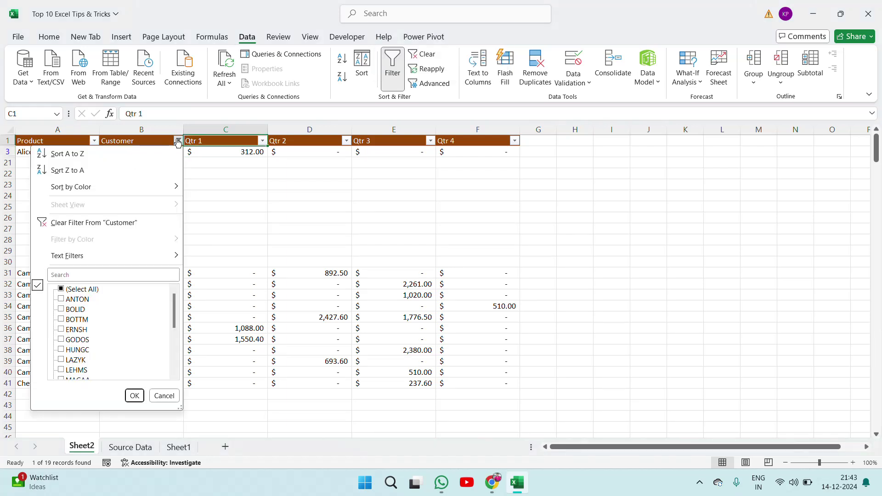
left_click_drag(175, 314, 174, 365)
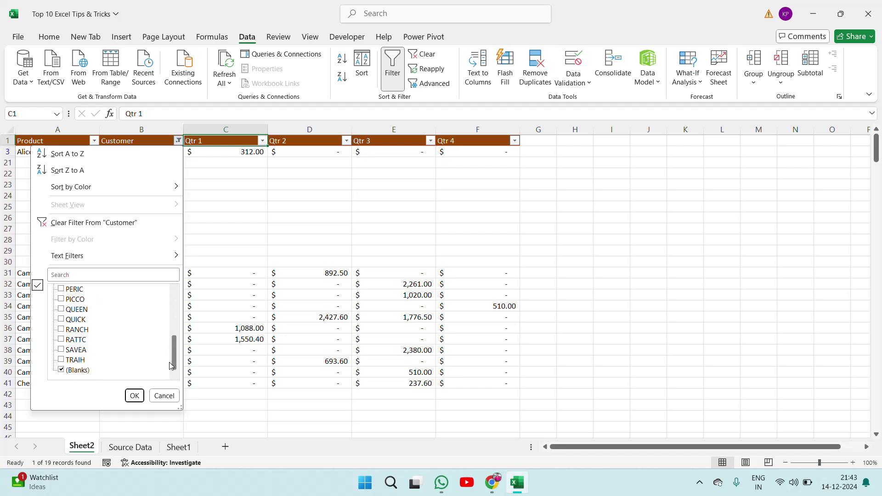
left_click(125, 395)
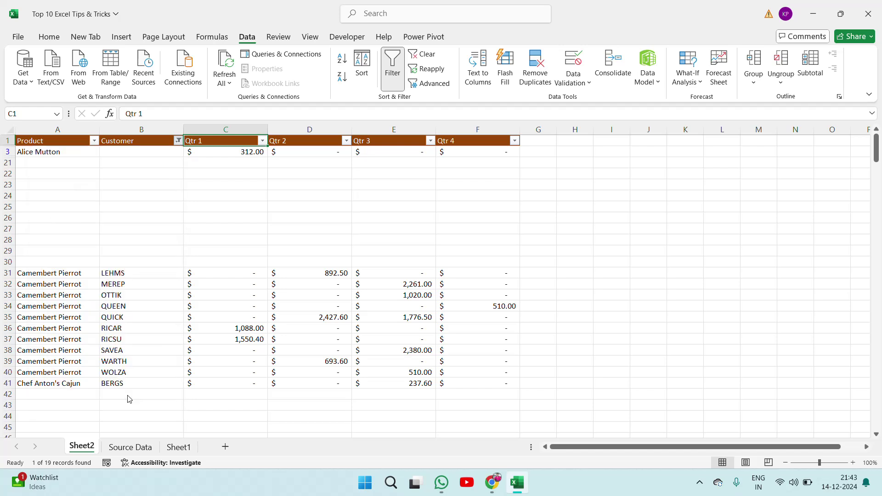
Select the entire blank rows 21 to 30 below the filtered record, and release the selection.
left_click(146, 194)
key("Up")
key("Up")
key("Left")
key("Up")
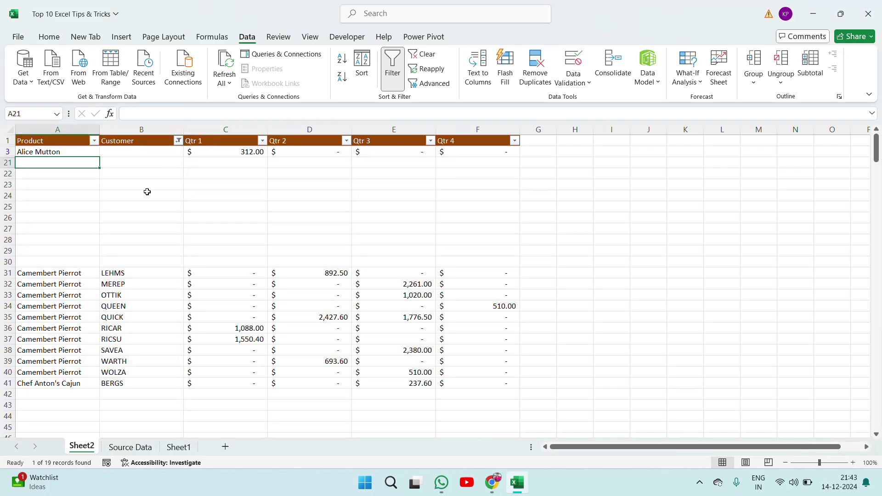
key("shift+Down")
key("shift+Down")
key("shift+Down")
key("shift+Down")
key("shift+Down")
key("shift+Down")
key("shift+Down")
key("shift+Down")
key("shift+Down")
key("shift+space")
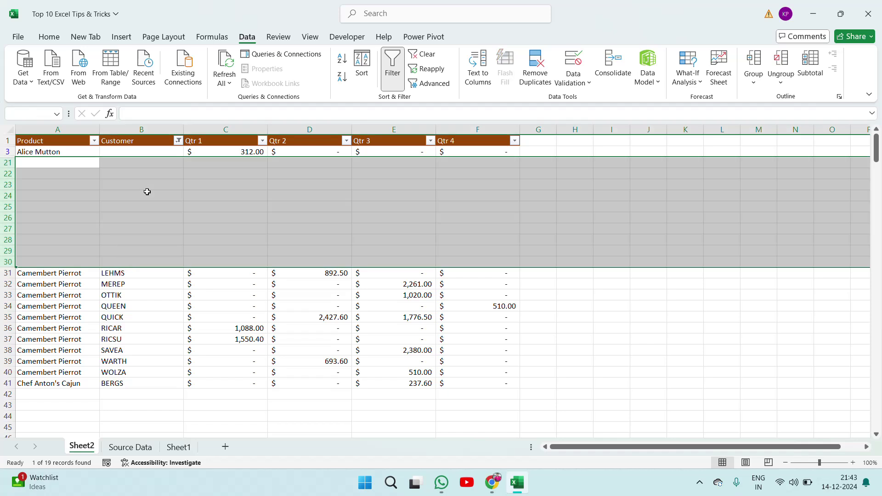
left_click(248, 206)
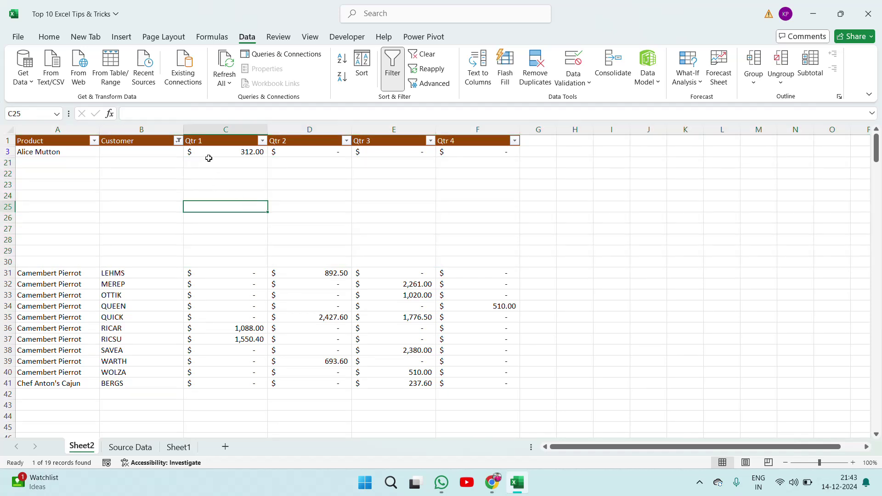
Delete the entire blank rows 21 to 30 below the filtered Alice Mutton record.
key("Up")
key("Up")
key("Up")
key("Up")
key("Left")
key("Left")
key("shift+Down")
key("shift+Down")
key("shift+Down")
key("shift+Down")
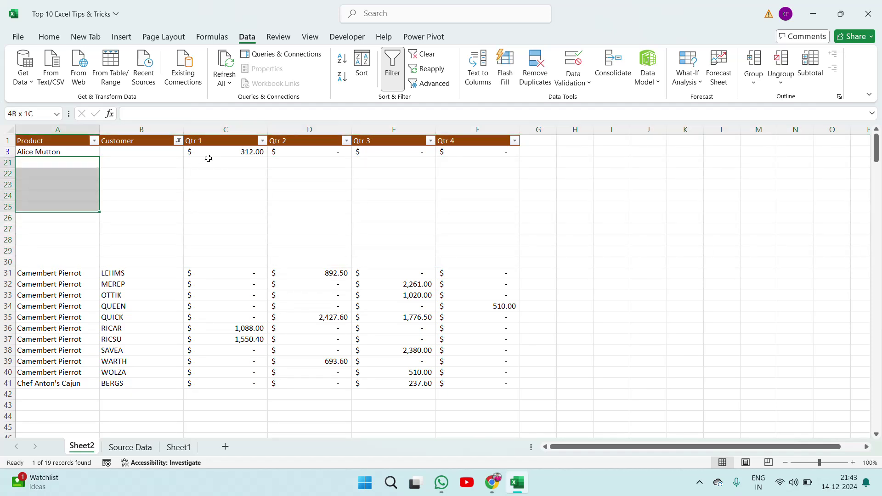
key("shift+Down")
key("shift+Down")
key("shift+Down")
key("shift+Down")
key("shift+Down")
key("shift+space")
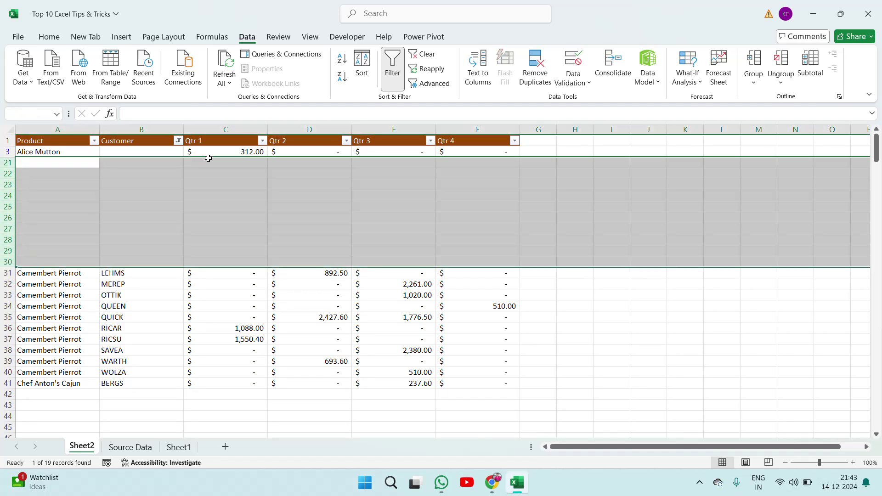
right_click(494, 236)
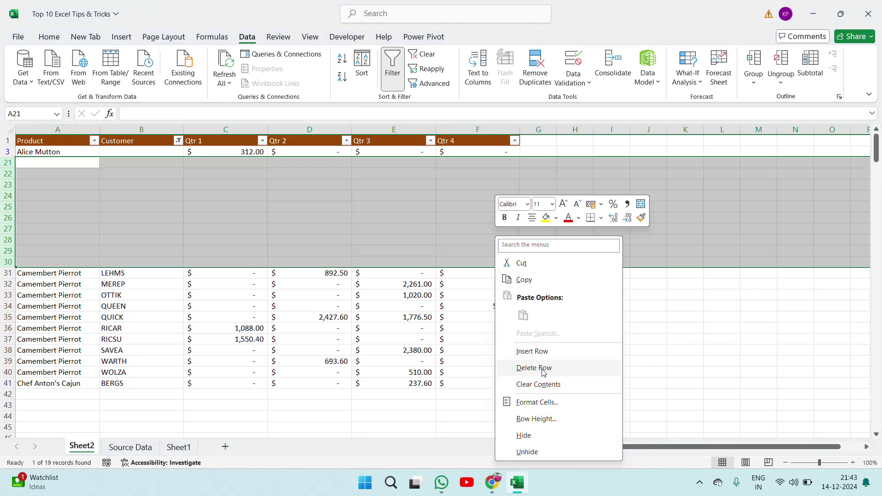
left_click(534, 368)
Turn off the filter on Sheet2 so that all records are shown again.
left_click(307, 140)
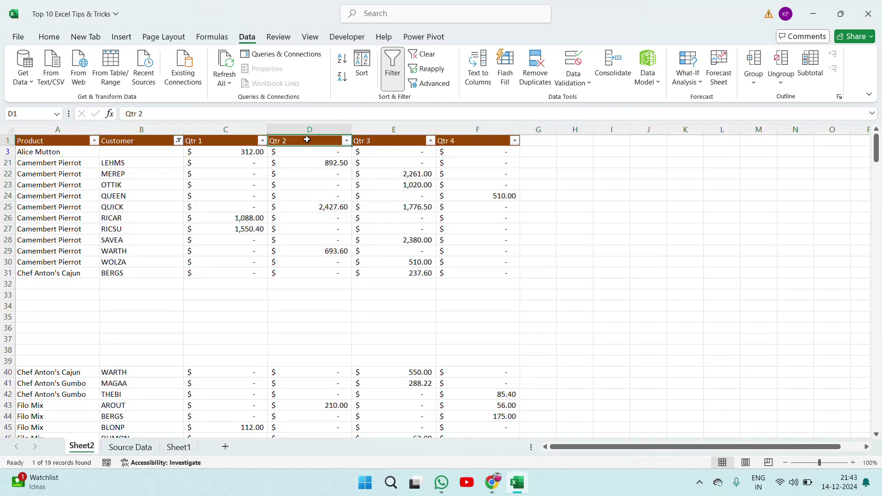
key("alt+d")
left_click(362, 66)
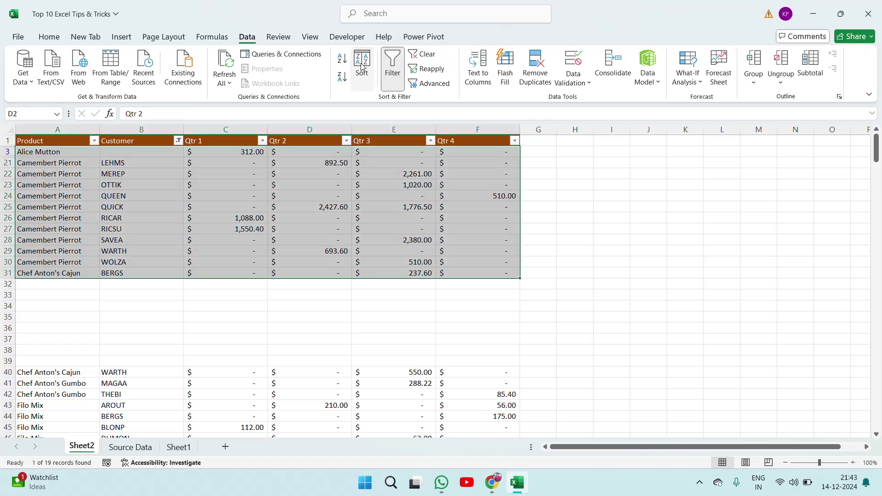
key("Escape")
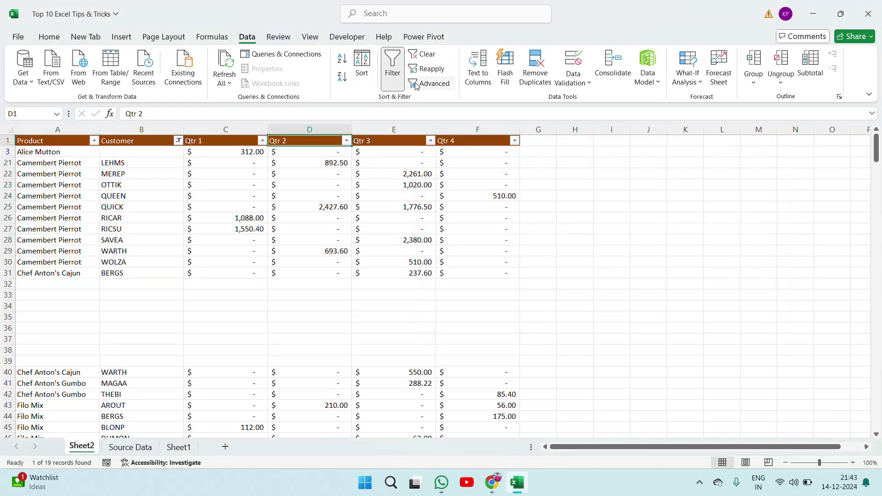
left_click(382, 79)
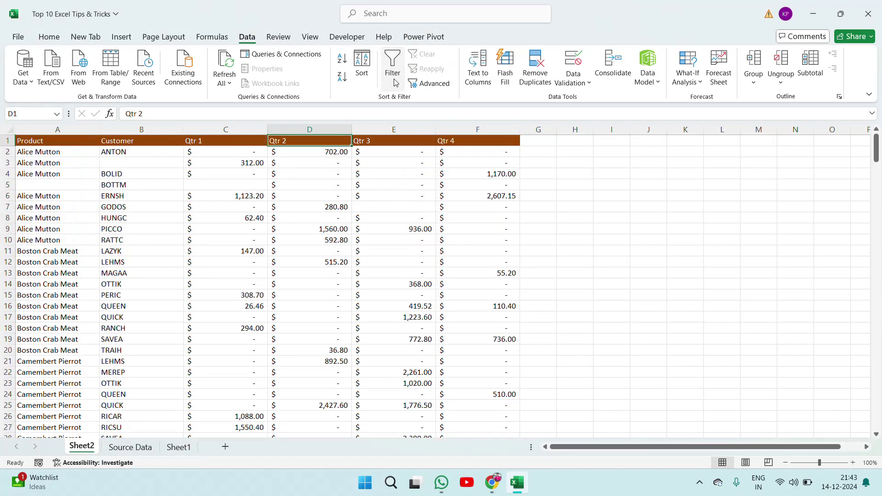
left_click(601, 139)
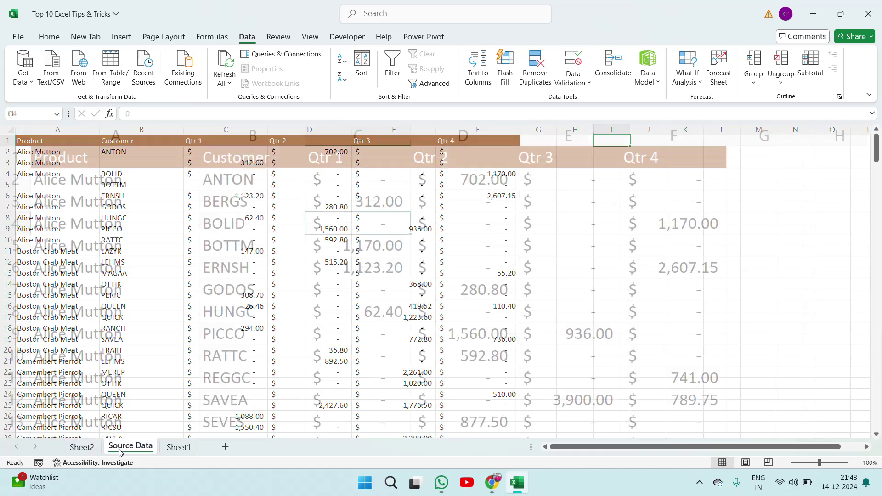
Delete columns B to F, Customer through Qtr 4, on the Source Data sheet.
left_click(131, 447)
left_click_drag(243, 139, 732, 138)
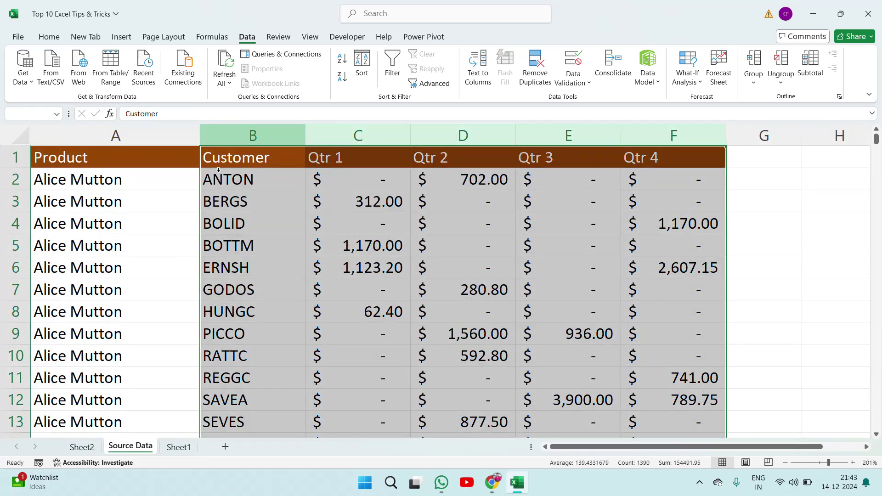
right_click(224, 382)
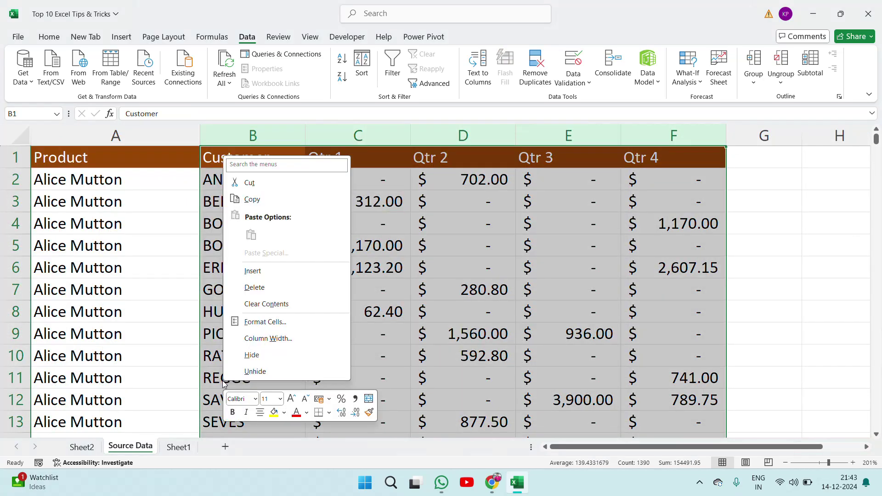
left_click(256, 288)
left_click(109, 157)
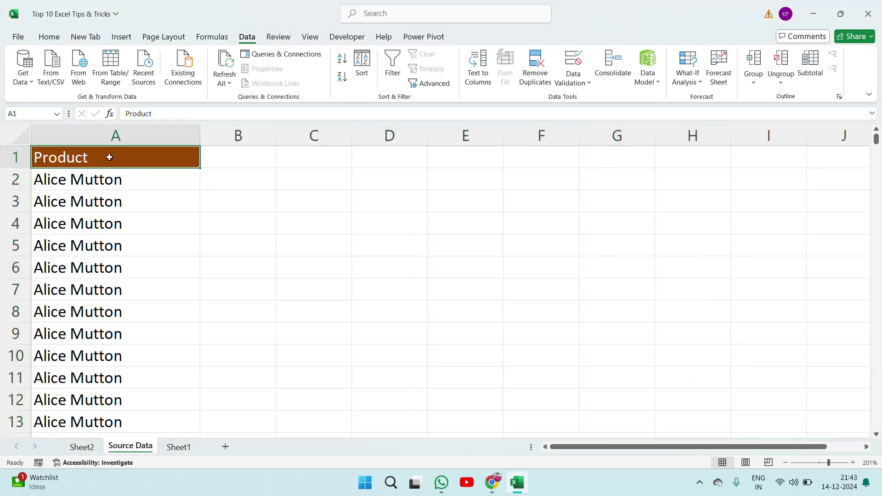
Clear the product names in cells A7:A8 and A12:A13.
left_click(75, 295)
key("Down")
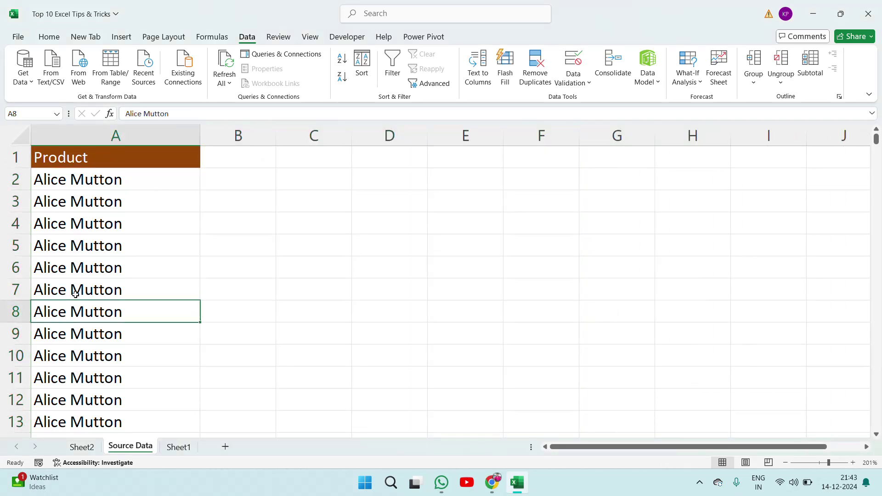
key("Up")
key("shift+Down")
key("Delete")
key("Down")
key("Down")
key("Down")
key("Down")
key("Down")
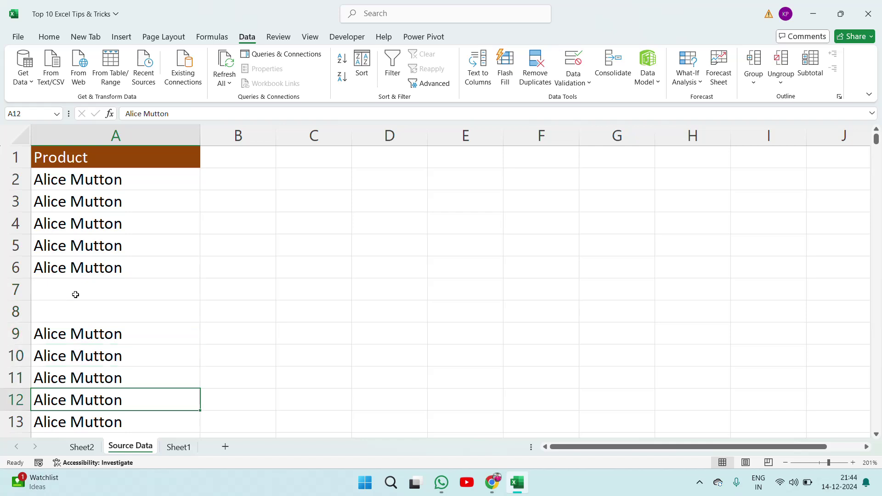
key("shift+Down")
key("Delete")
key("Up")
key("Up")
key("Up")
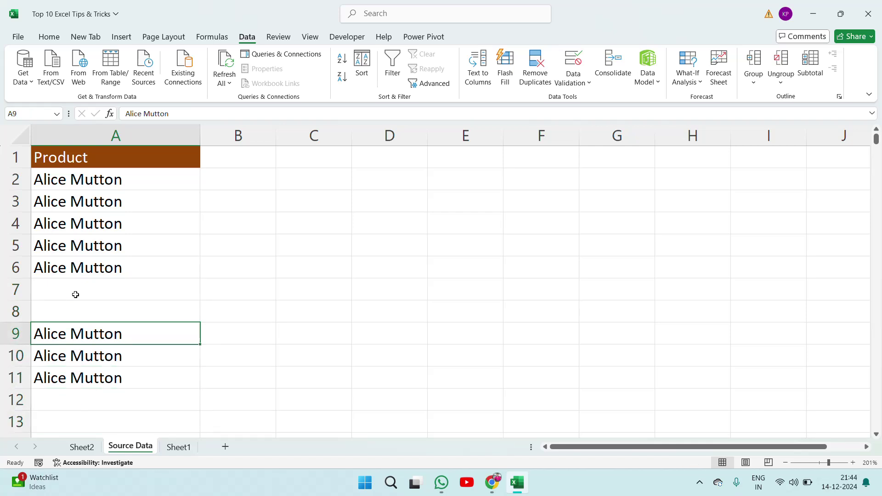
Add filters to the whole header row, check the Product filter, and remove the filters again.
key("ctrl+Home")
key("shift+space")
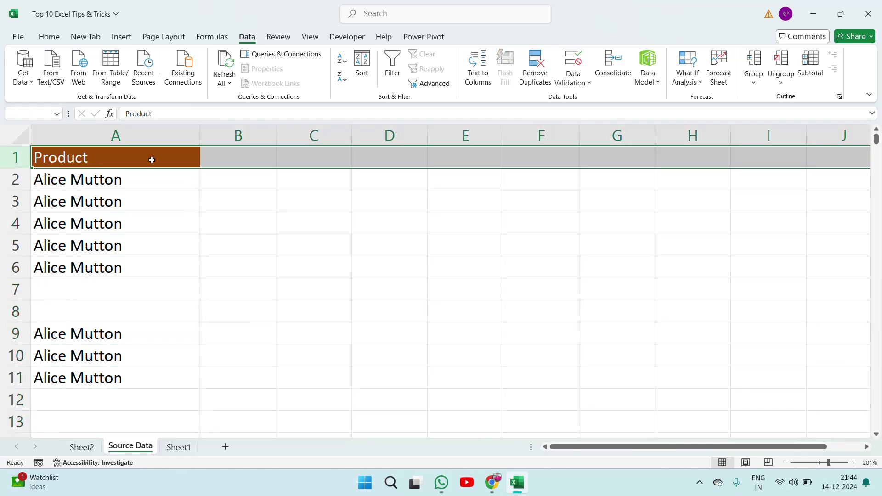
left_click(393, 69)
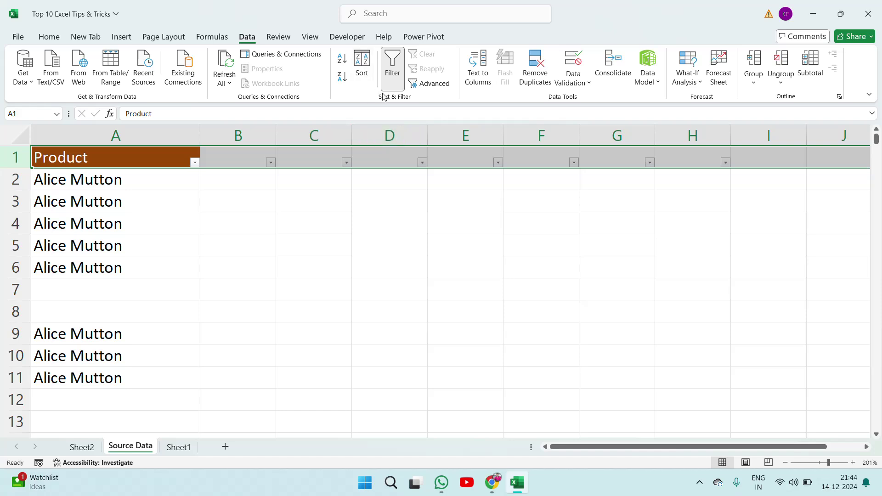
left_click(194, 163)
key("Escape")
key("ctrl+shift+l")
Undo the clearing of the product names in A12:A13 and A7:A8.
key("ctrl+z")
key("ctrl+z")
key("ctrl+z")
key("ctrl+z")
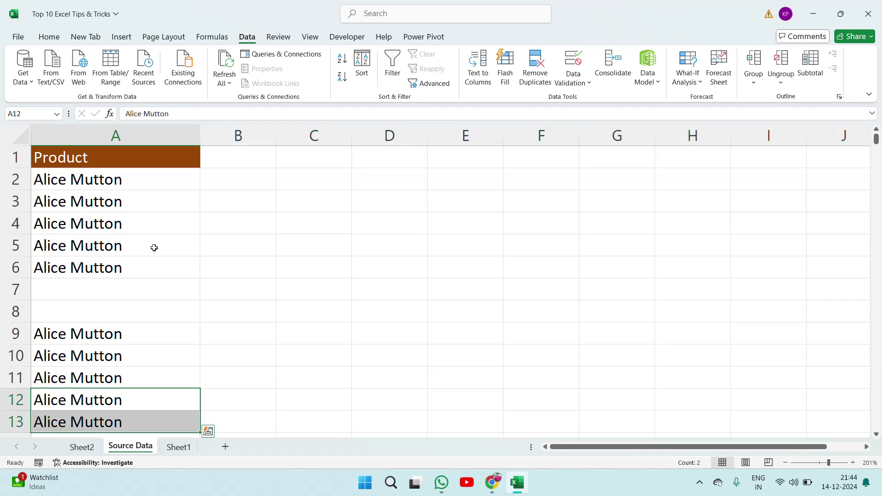
Clear the product names in cells A3 and A5.
key("Down")
key("Up")
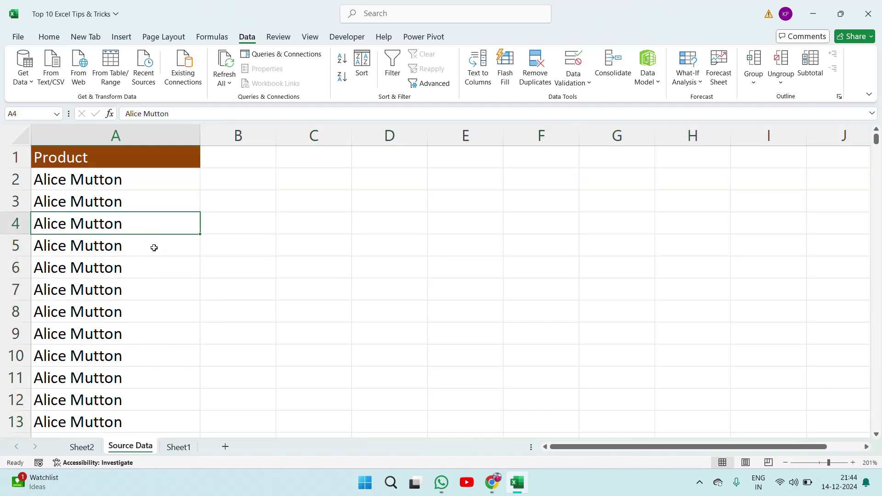
key("Up")
key("Up")
key("Down")
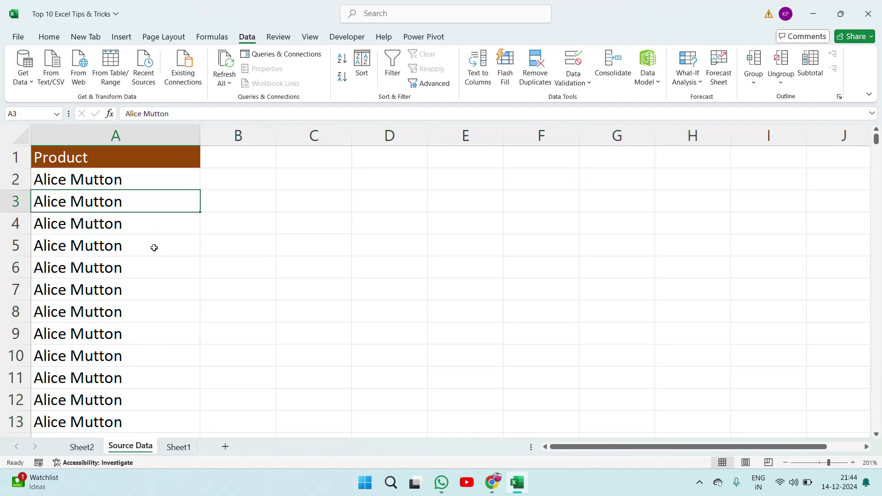
key("Delete")
key("Down")
key("Down")
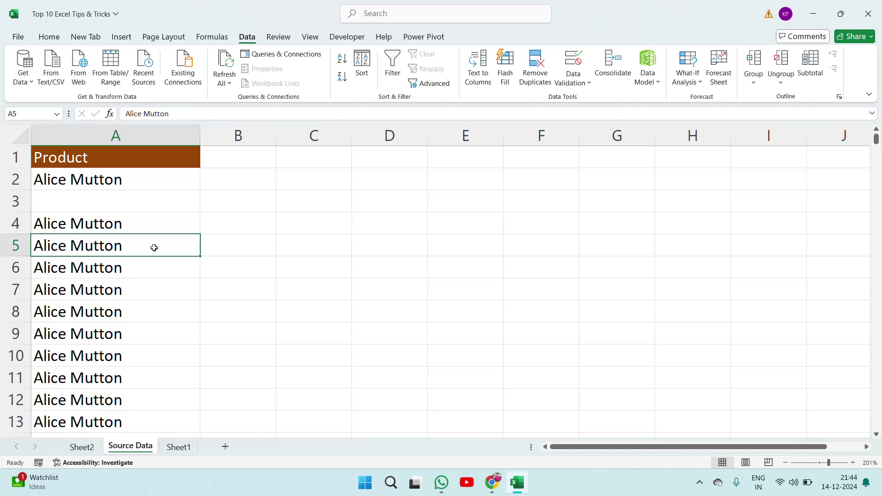
key("Delete")
Turn on filters for all of row 1 and examine the values offered in the Product filter.
key("Up")
key("Up")
key("Up")
key("Up")
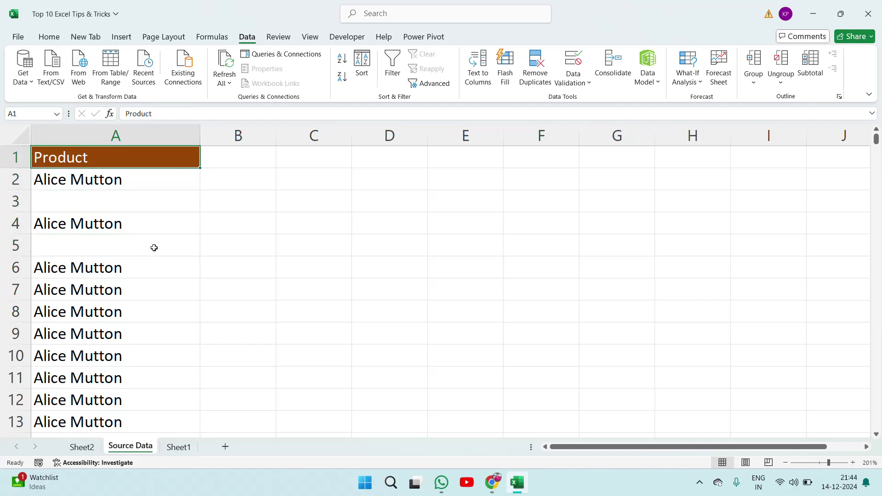
key("shift+space")
key("ctrl+shift+l")
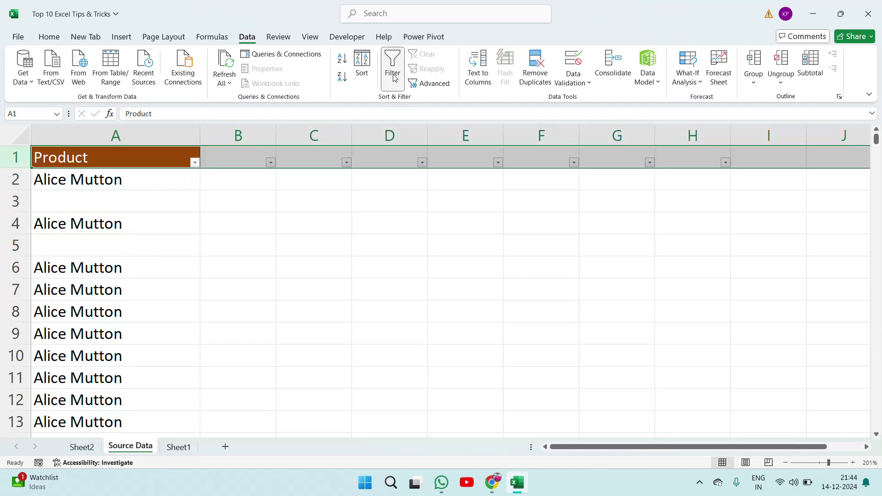
left_click(195, 163)
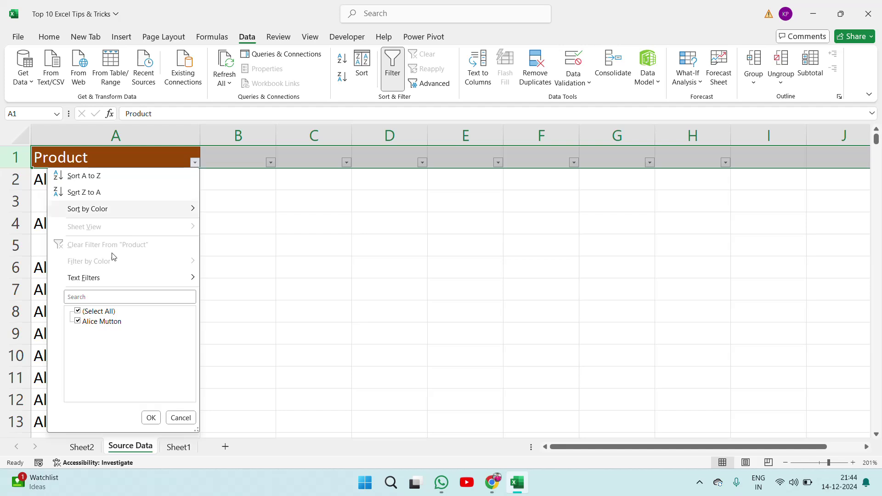
key("Escape")
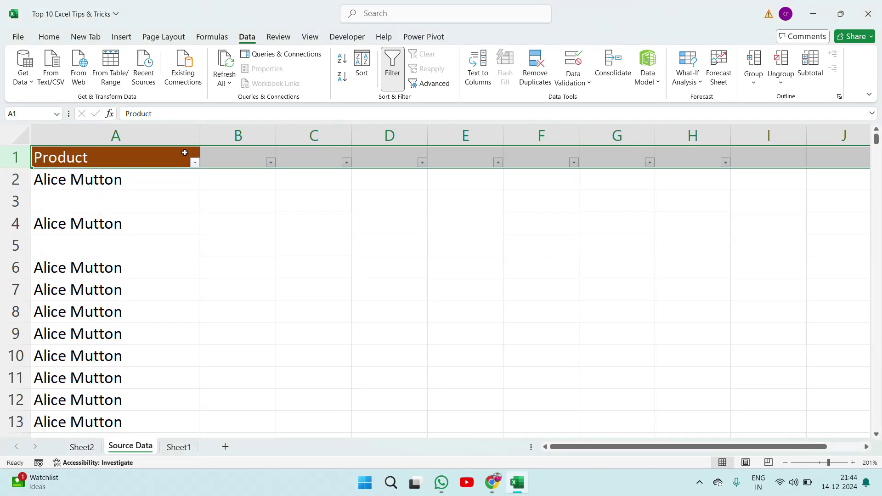
left_click(195, 163)
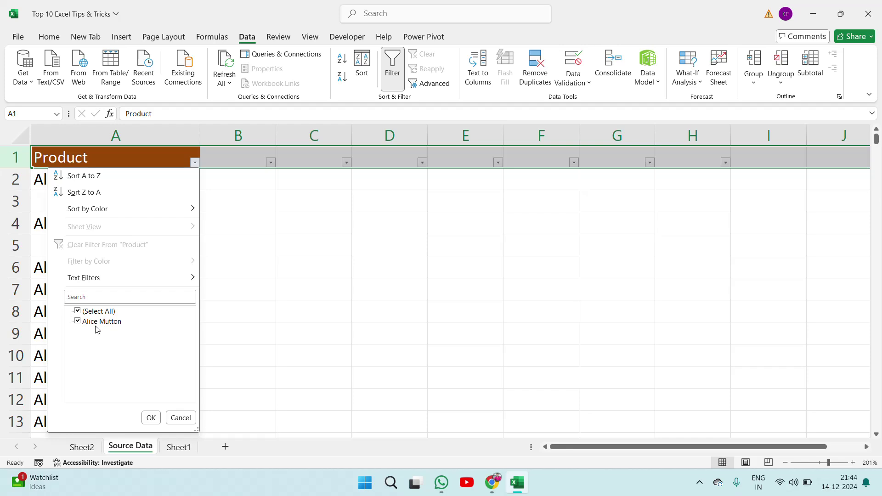
key("Escape")
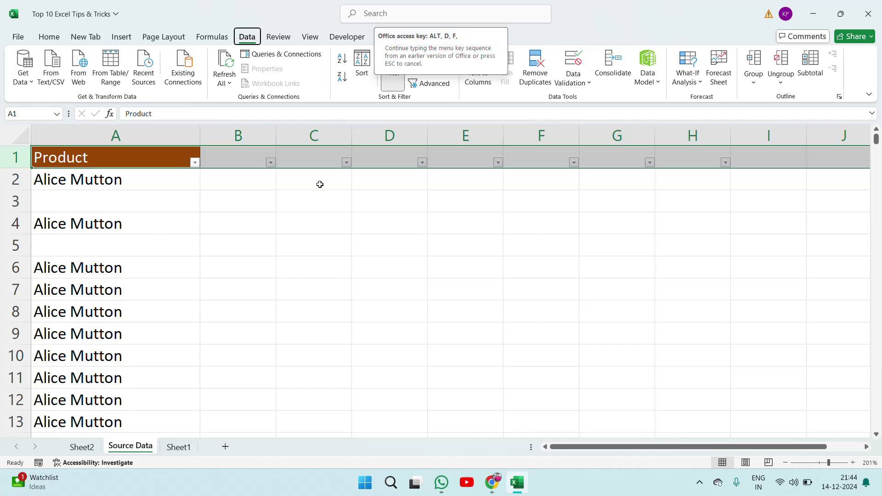
Remove the header filters and undo the recent cell clearing and the deletion of columns B to F.
key("Escape")
key("ctrl+z")
key("ctrl+z")
key("ctrl+z")
key("ctrl+z")
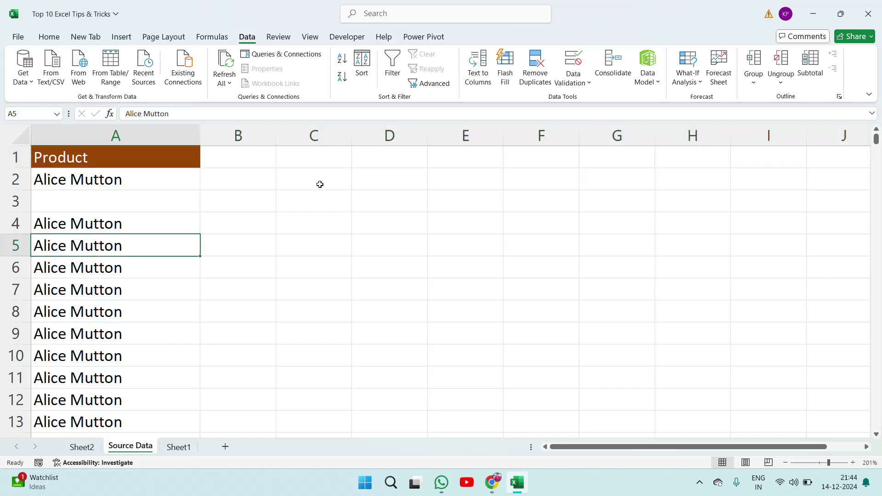
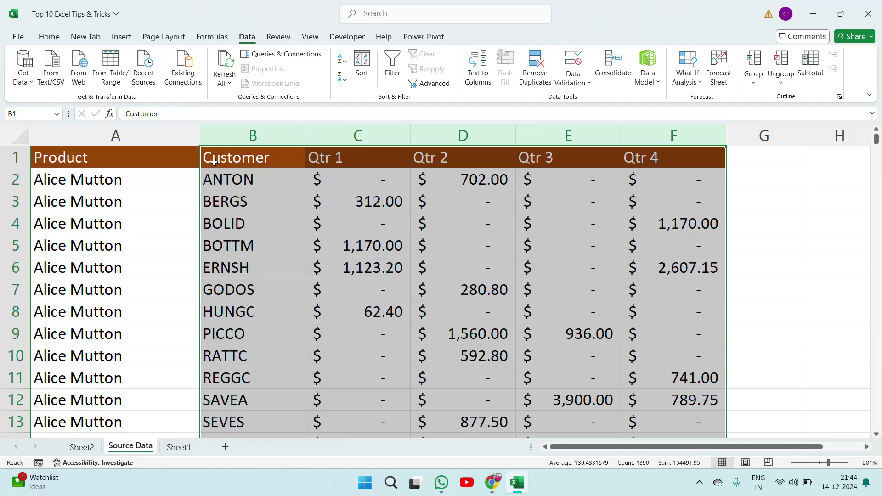
Delete columns B to F so that only the Product column remains on the Source Data sheet.
left_click(252, 136)
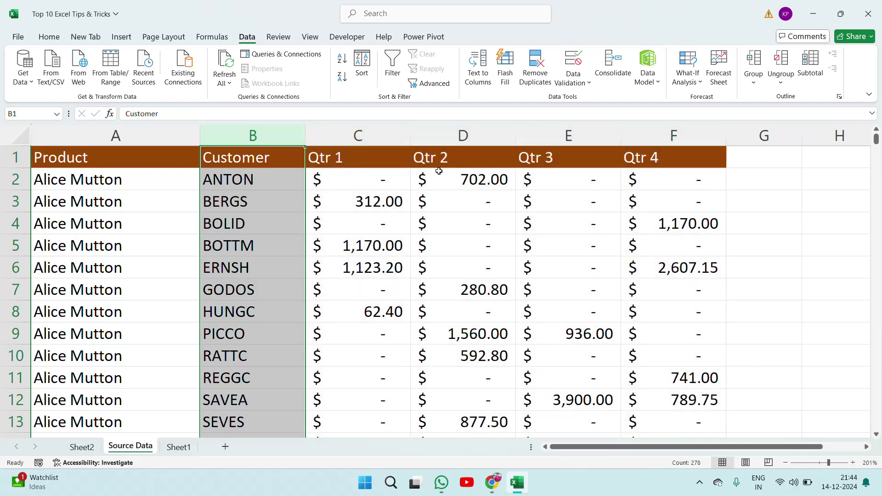
left_click(708, 137, "shift")
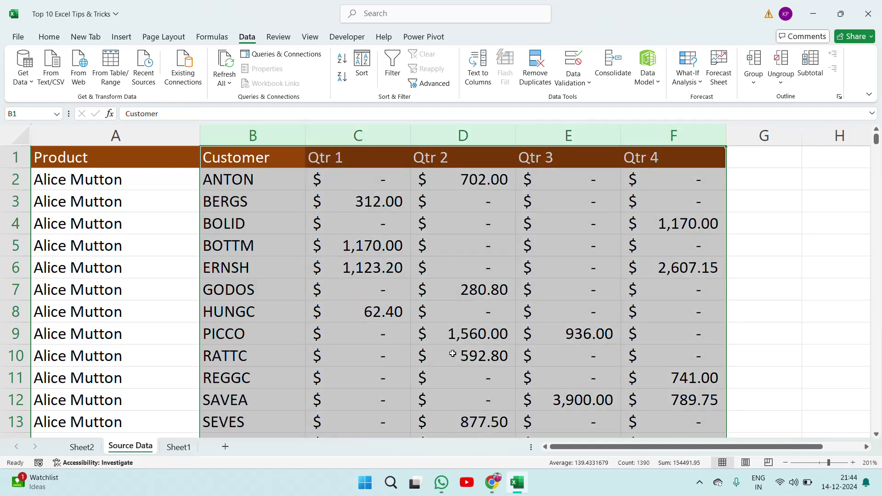
right_click(453, 354)
left_click(506, 266)
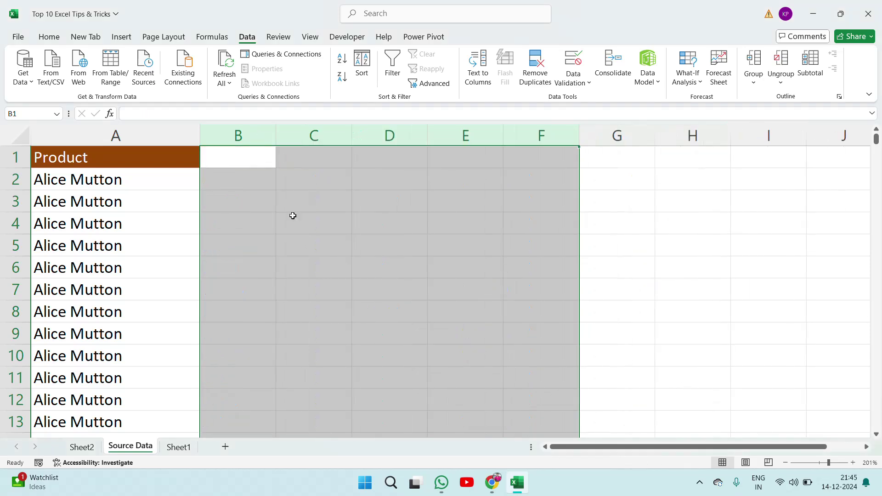
left_click(90, 182)
key("ctrl+shift+Down")
key("ctrl+Up")
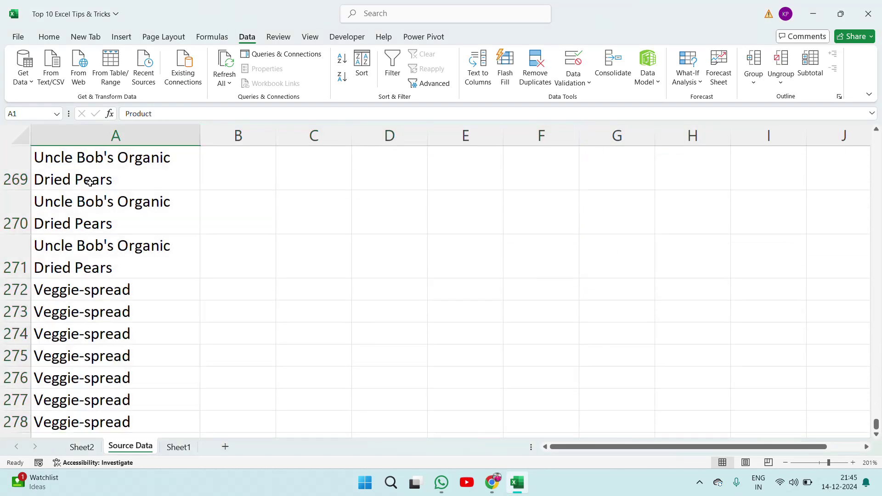
left_click(90, 182)
key("Right")
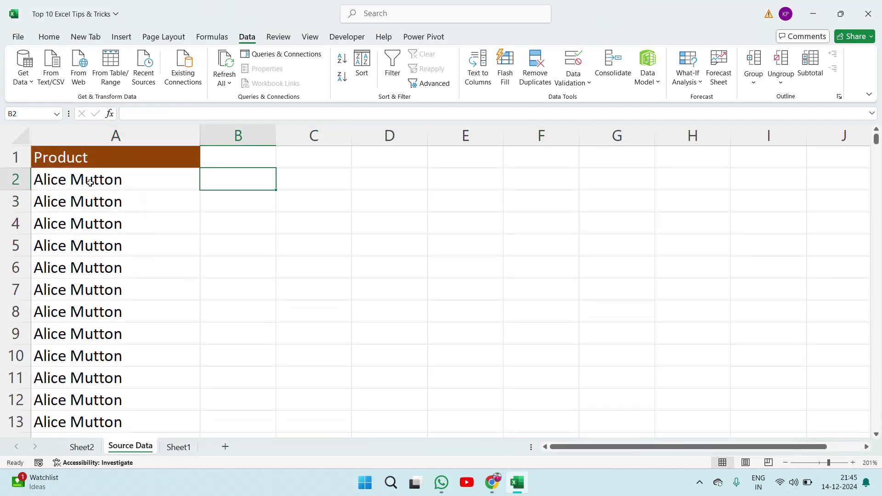
type("=uni")
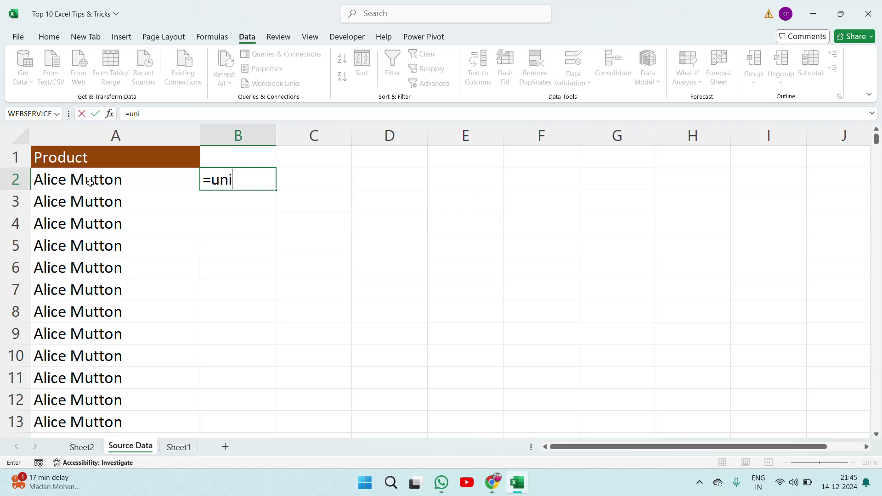
key("Escape")
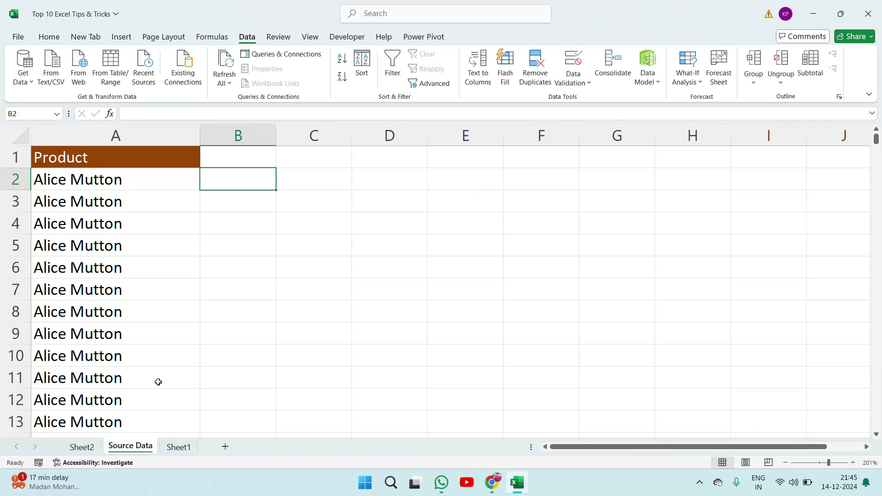
Replace the heading in cell C4 on Sheet1 with "How to Transpose Data".
left_click(179, 448)
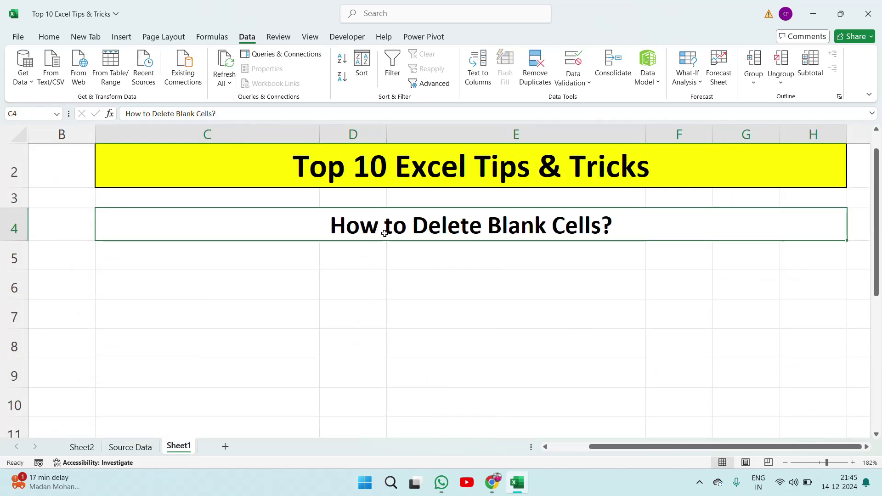
key("Delete")
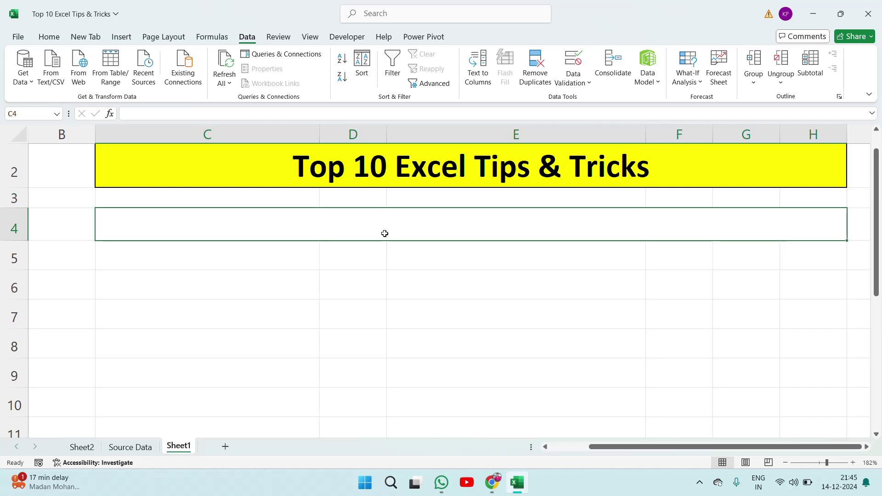
type("Gow")
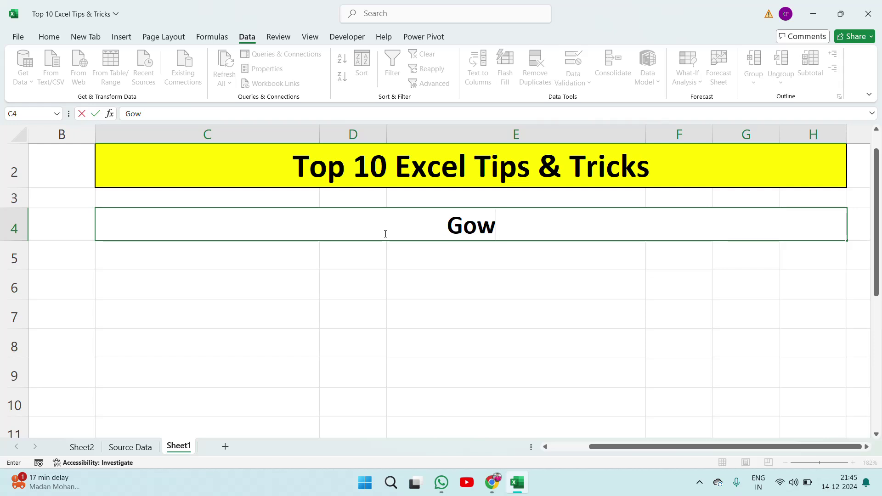
key("BackSpace")
key("BackSpace")
key("BackSpace")
type("How to Tra")
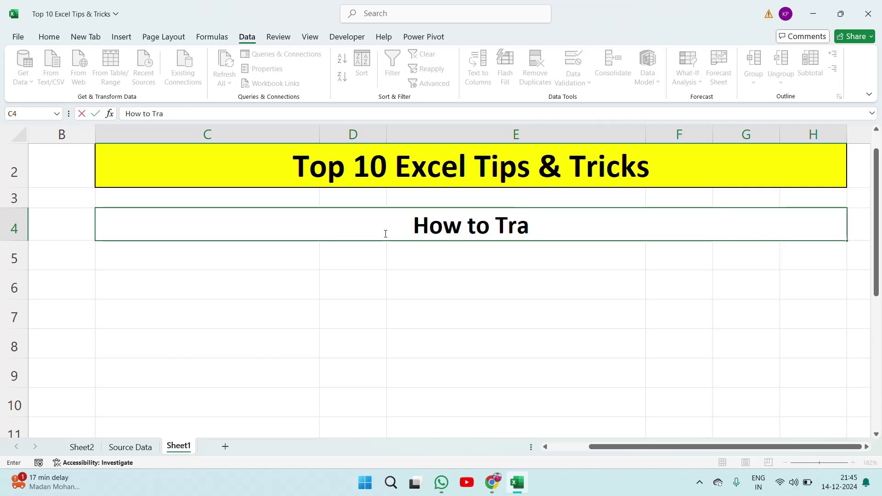
type("nspose")
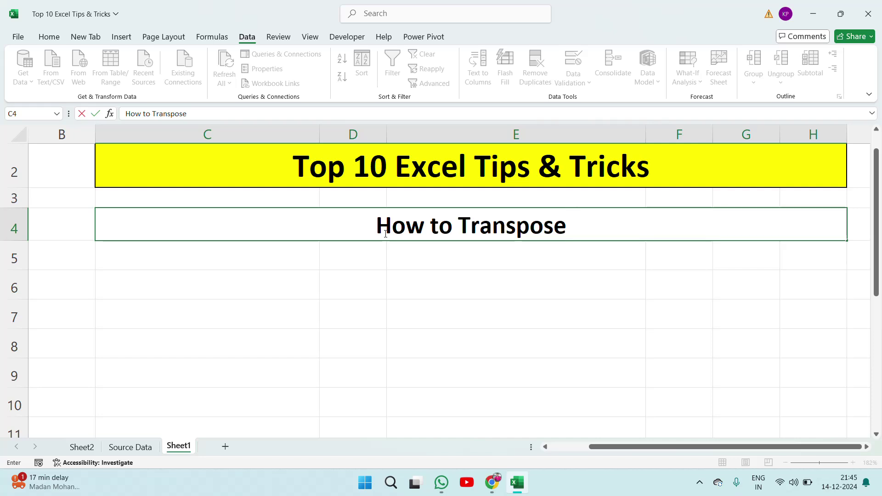
type(" D")
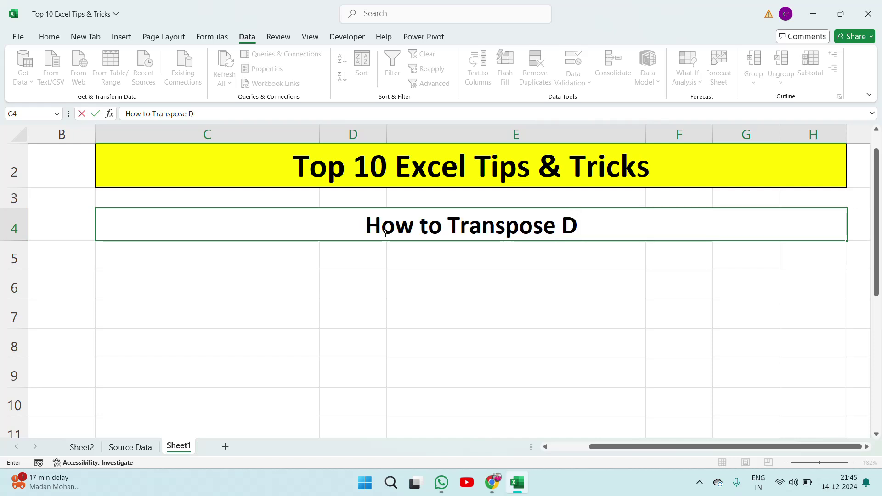
type("ata")
key("BackSpace")
key("BackSpace")
type("ata")
key("Return")
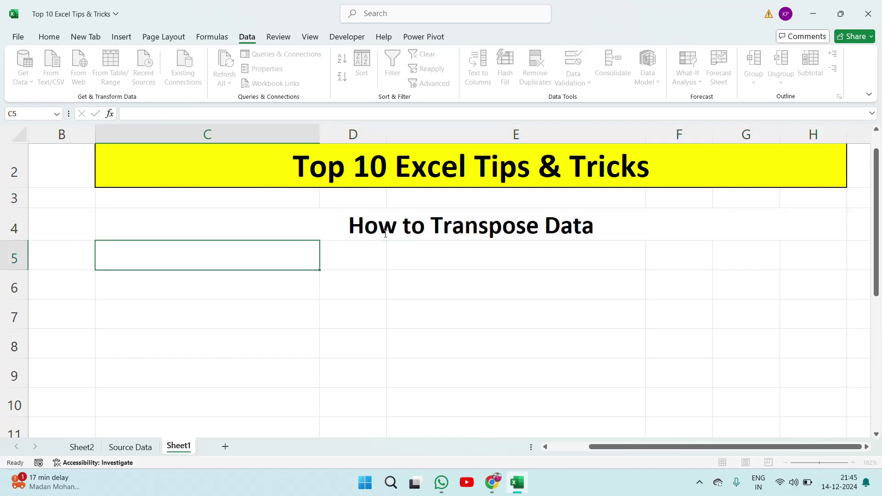
left_click(386, 234)
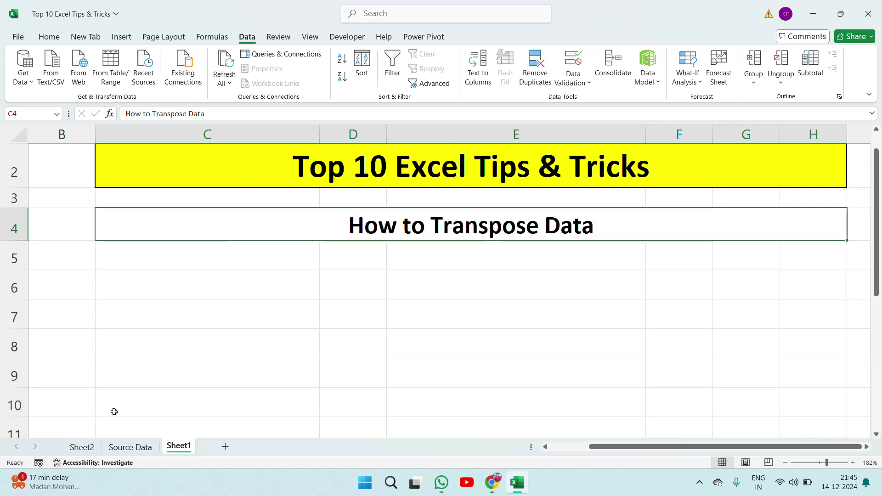
Extract the distinct products into cell B2 of the Source Data sheet with the formula =UNIQUE(A2:A278).
left_click(129, 448)
left_click(95, 171)
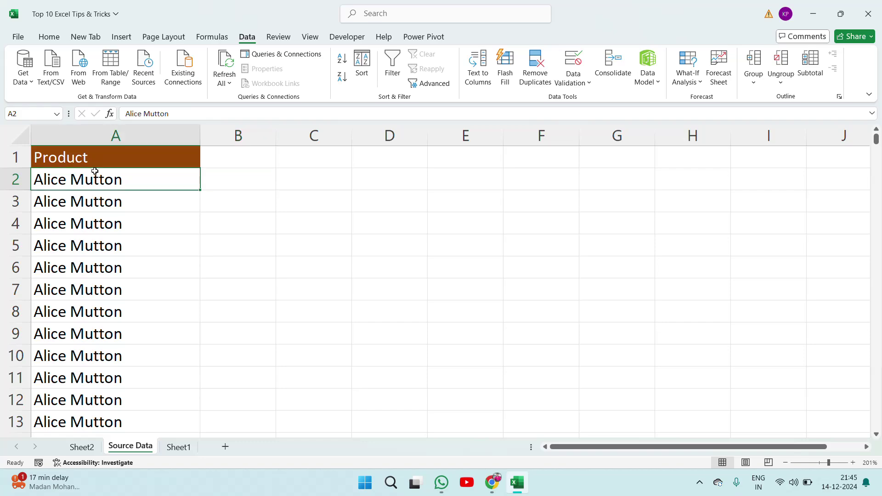
key("Right")
type("=uni")
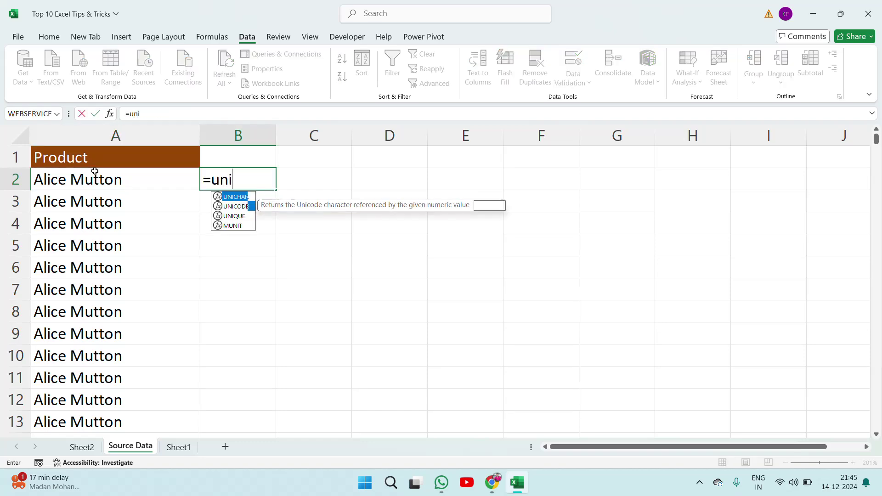
key("Down")
key("Down")
key("Tab")
left_click(95, 171)
key("ctrl+shift+Down")
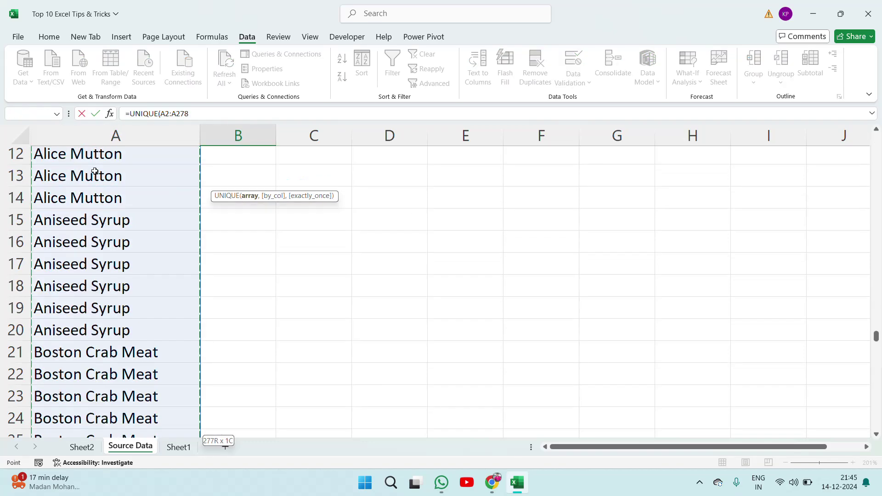
key("Return")
Try to replace the UNIQUE results in column B with static values, and undo the paste.
key("ctrl+shift+Down")
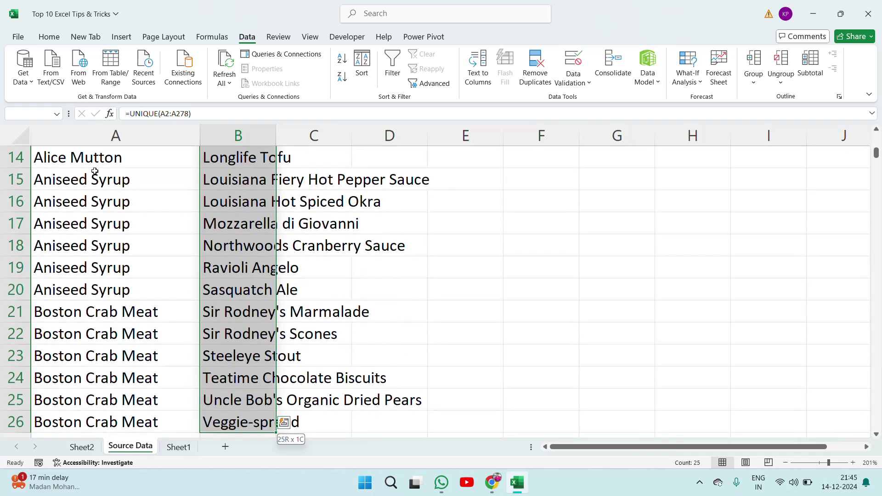
key("ctrl+c")
right_click(229, 307)
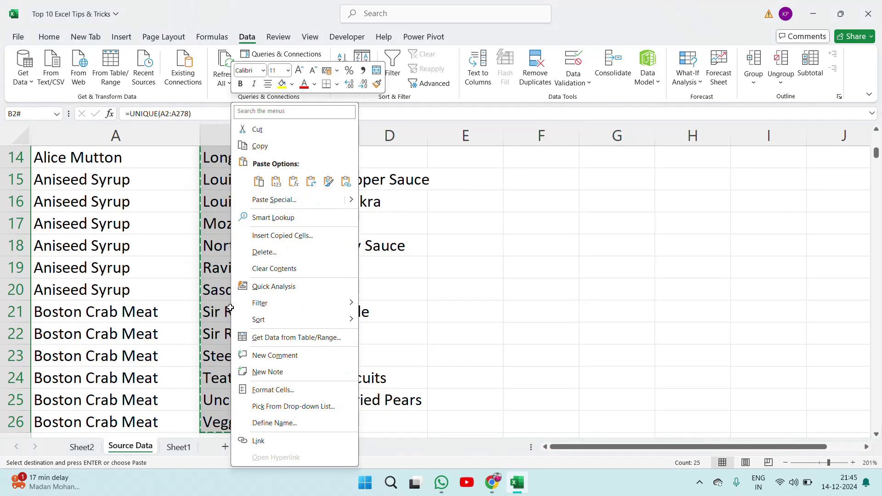
left_click(278, 188)
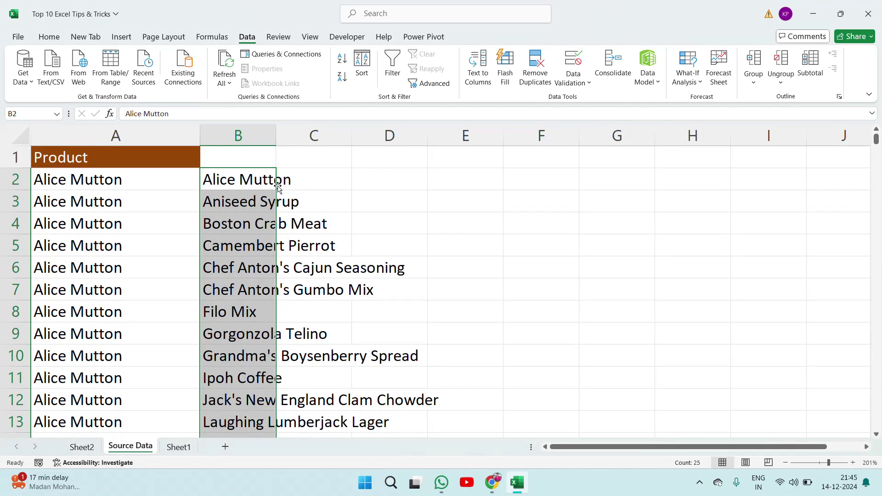
key("ctrl+z")
Try to paste the copied UNIQUE list into cell C5 on Sheet1, and undo that paste.
left_click(178, 447)
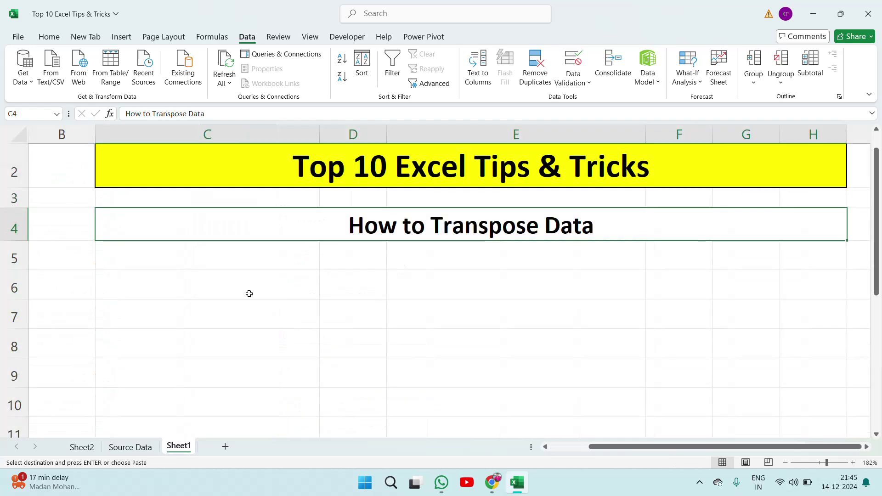
left_click(143, 250)
key("ctrl+v")
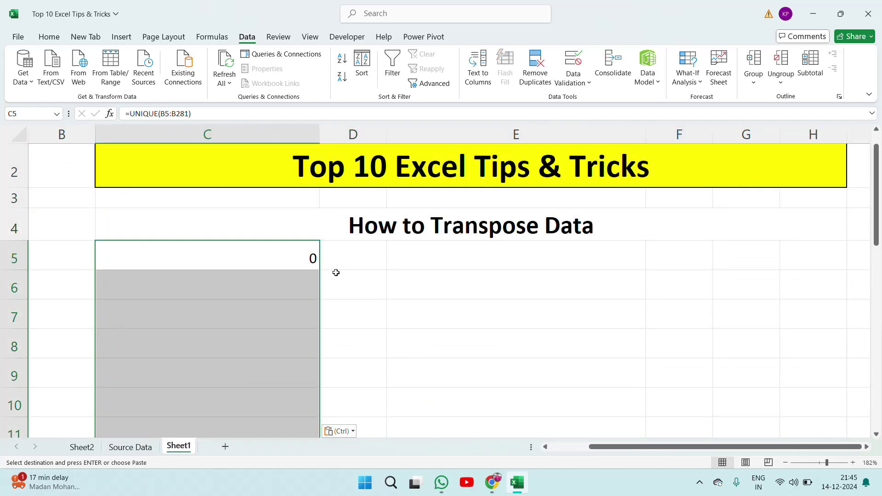
key("ctrl")
key("Escape")
key("Escape")
key("ctrl+z")
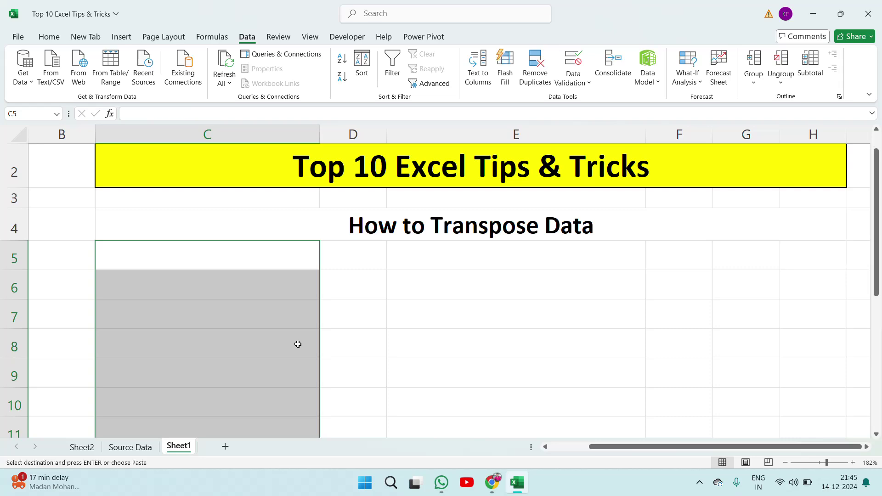
key("Escape")
left_click(253, 256)
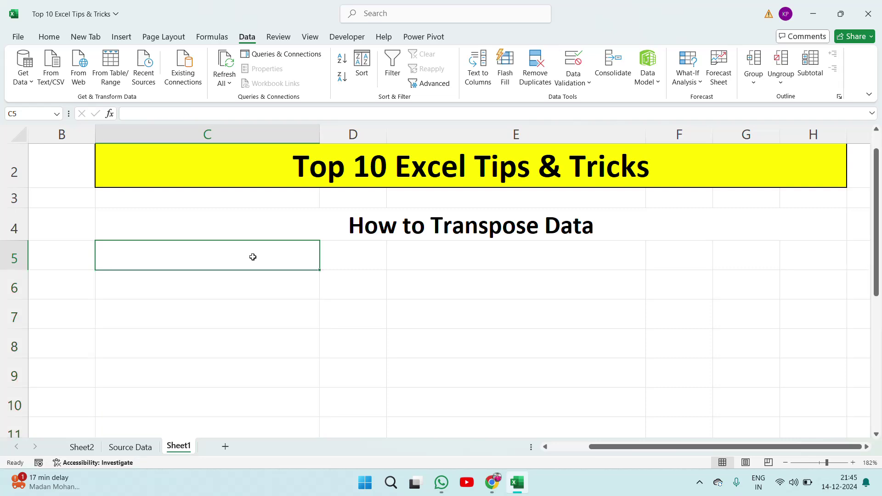
Convert the UNIQUE results in B2:B26 of the Source Data sheet to static values in place.
left_click(131, 447)
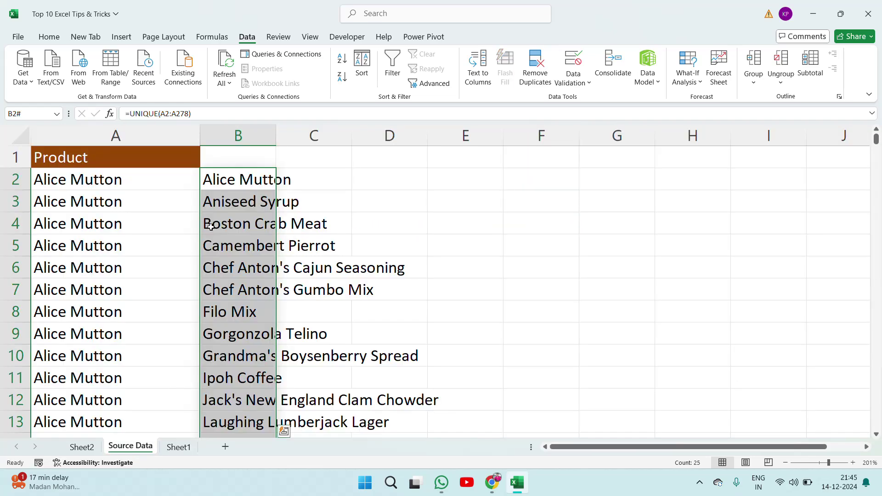
left_click_drag(207, 180, 210, 227)
key("ctrl+c")
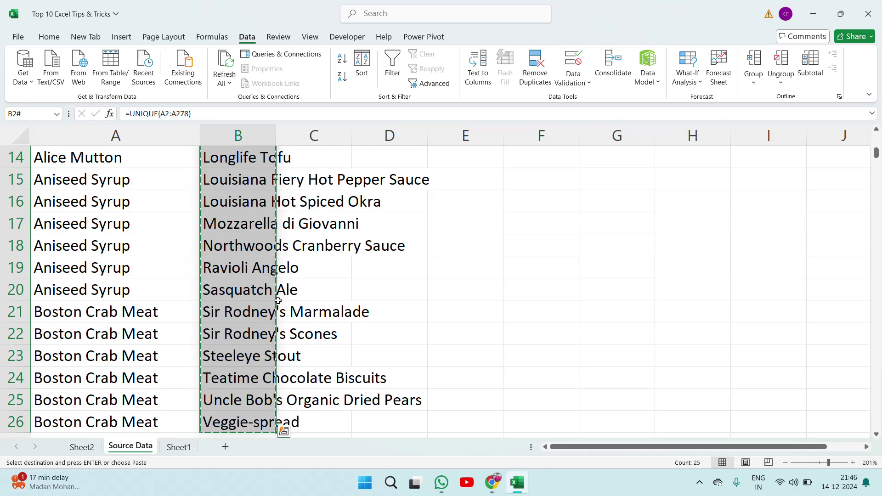
right_click(247, 328)
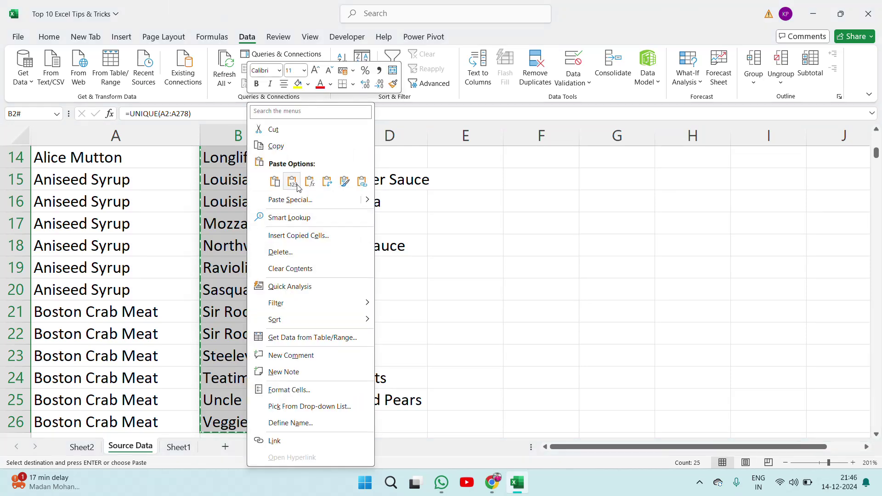
left_click(294, 181)
scroll(296, 184, "up", 4)
Copy the distinct product list from the Source Data sheet to Sheet1, starting at cell C5.
key("ctrl+c")
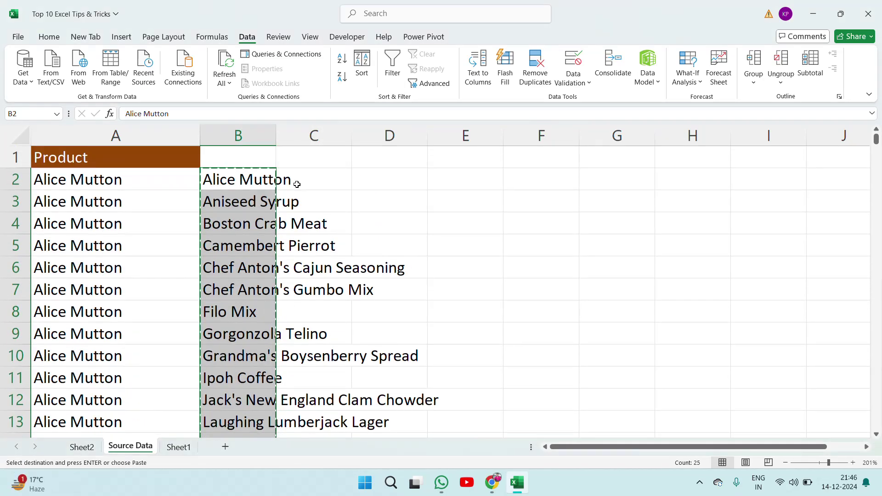
left_click(182, 448)
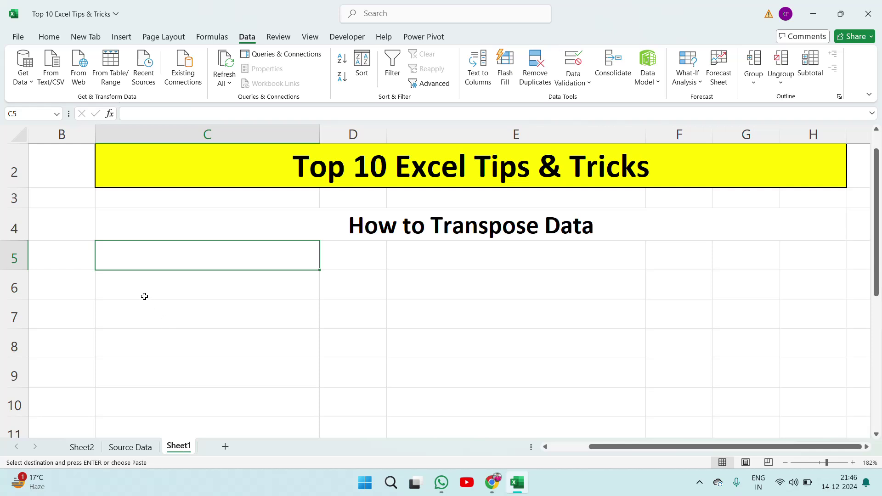
key("ctrl+v")
left_click(356, 263)
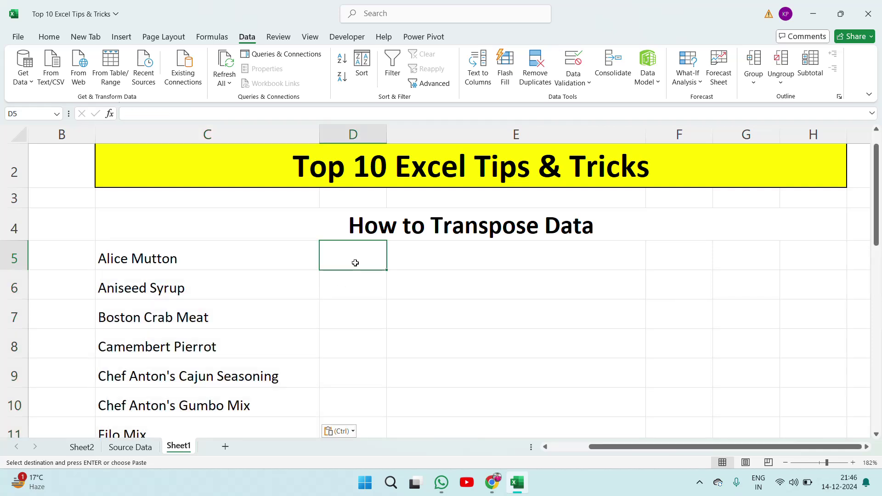
Set the font size of the product list in C5:C29 to 16.
left_click(240, 249)
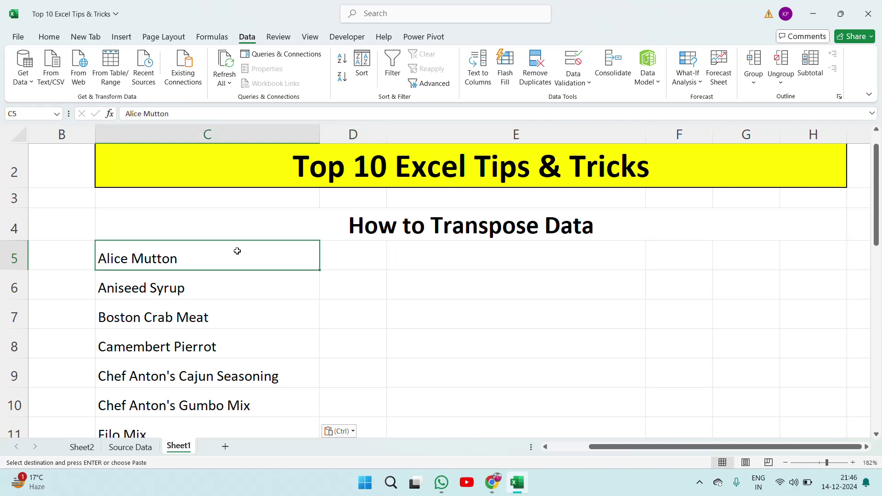
key("ctrl+shift+Down")
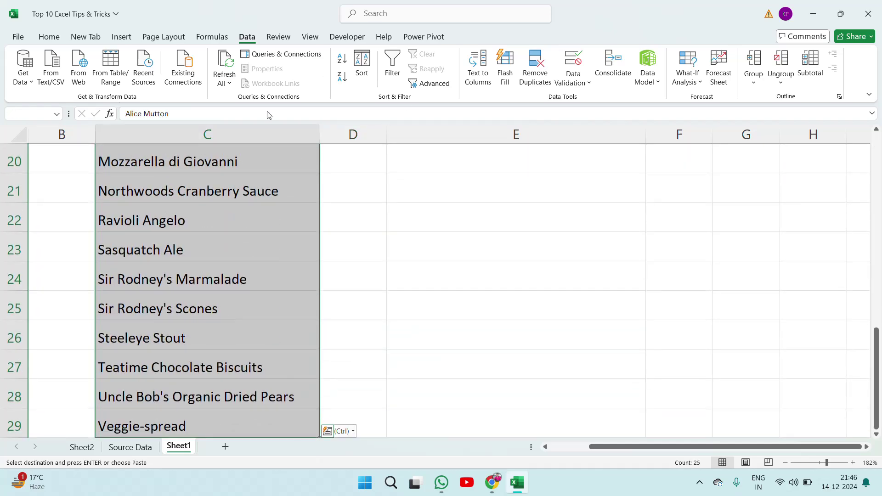
left_click(48, 37)
left_click(196, 59)
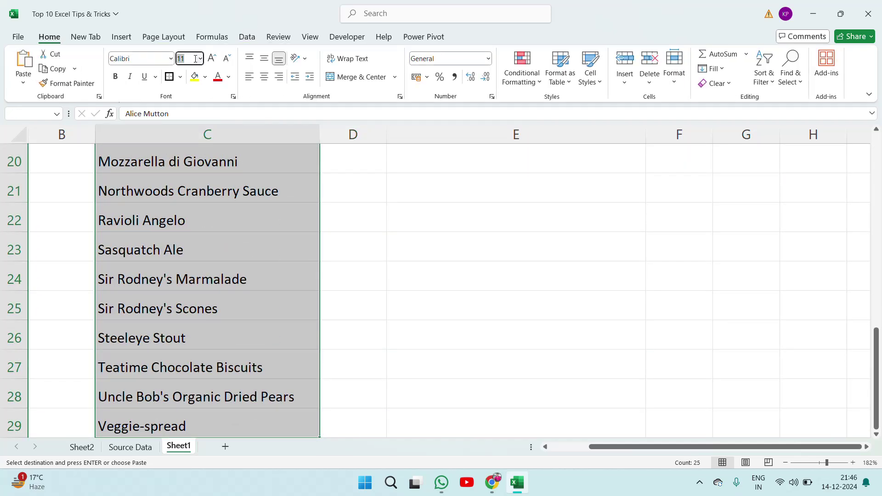
key("Return")
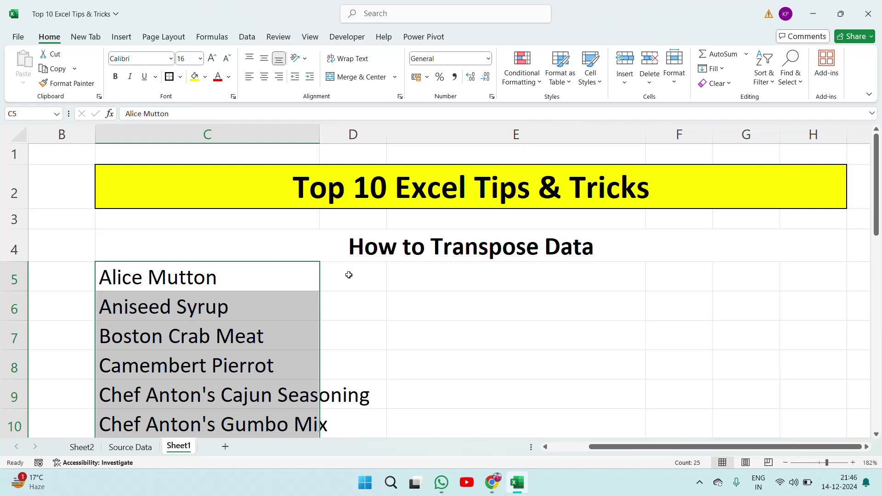
left_click(348, 275)
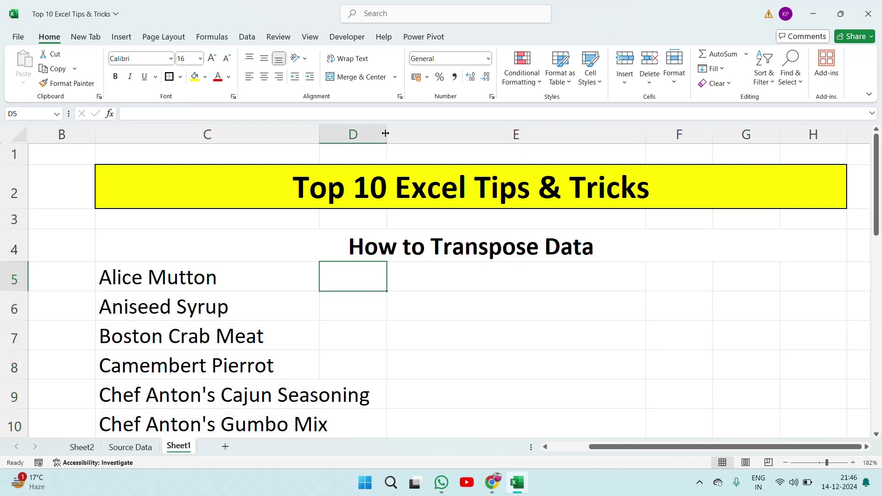
Copy the product list in C5:C29 and paste it transposed across row 5 from cell D5 using Paste Special.
left_click(248, 268)
key("ctrl+shift+Down")
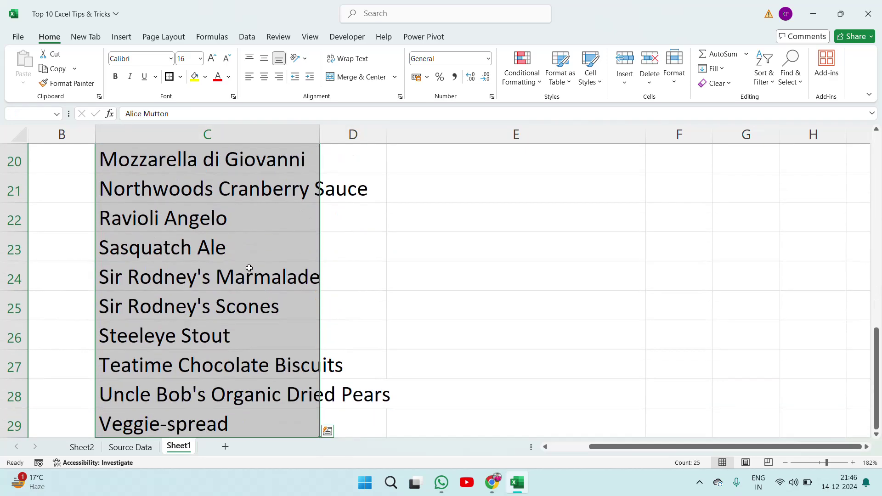
key("ctrl+c")
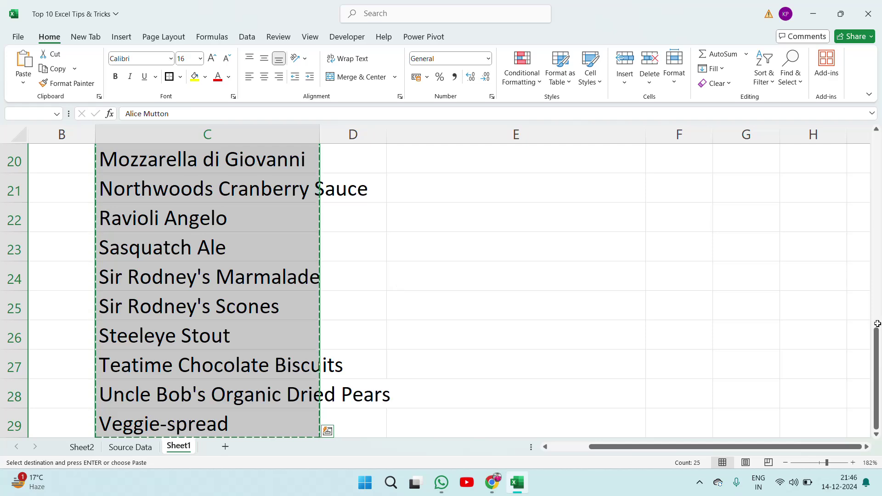
left_click_drag(878, 324, 861, 159)
left_click(348, 281)
right_click(349, 287)
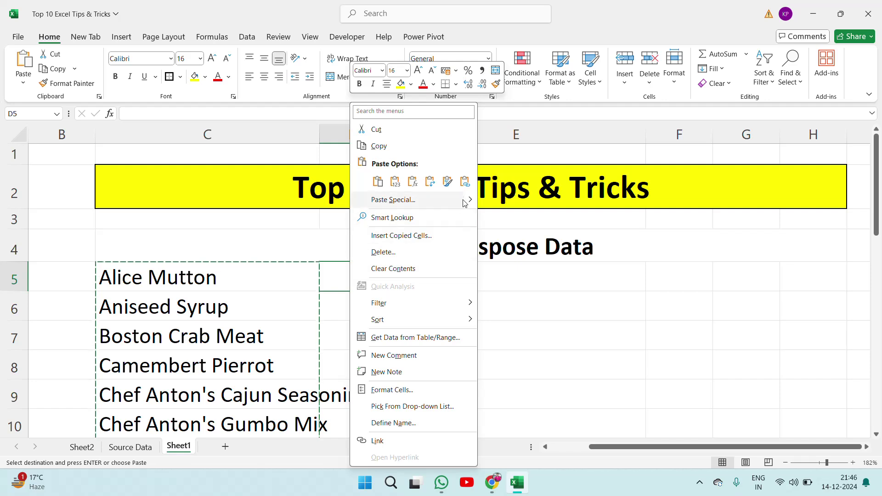
left_click(408, 201)
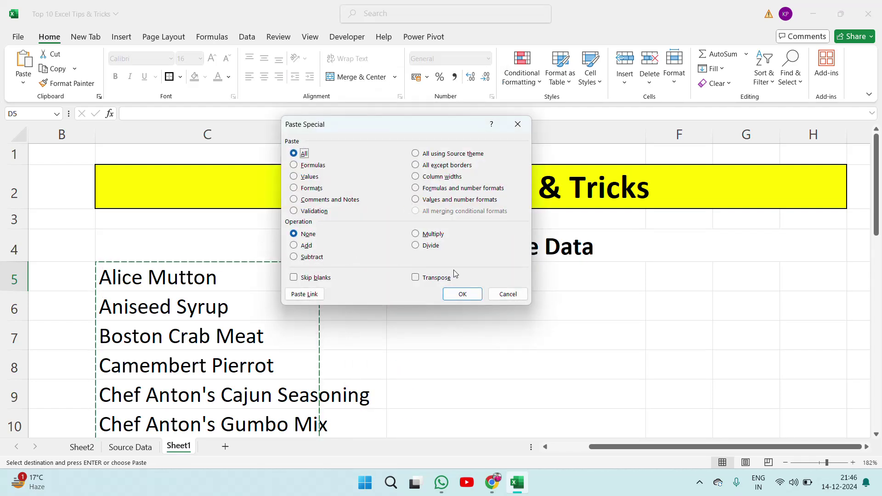
left_click(416, 278)
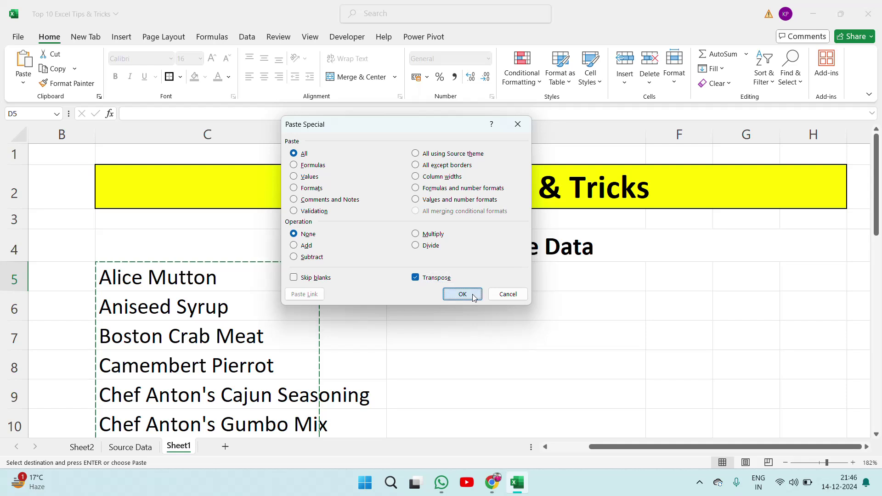
left_click(461, 294)
key("Right")
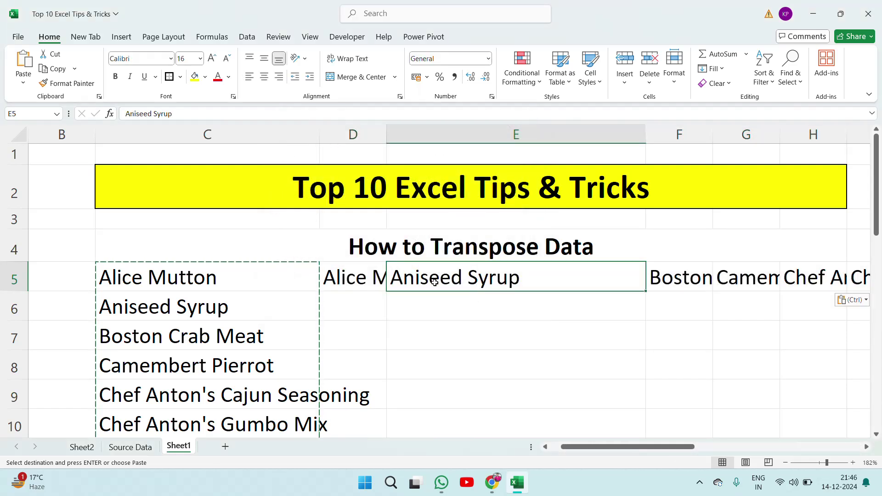
Examine the transposed product names across row 5 of Sheet1, comparing them with the original list in column C.
key("Escape")
key("Right")
key("Left")
key("Left")
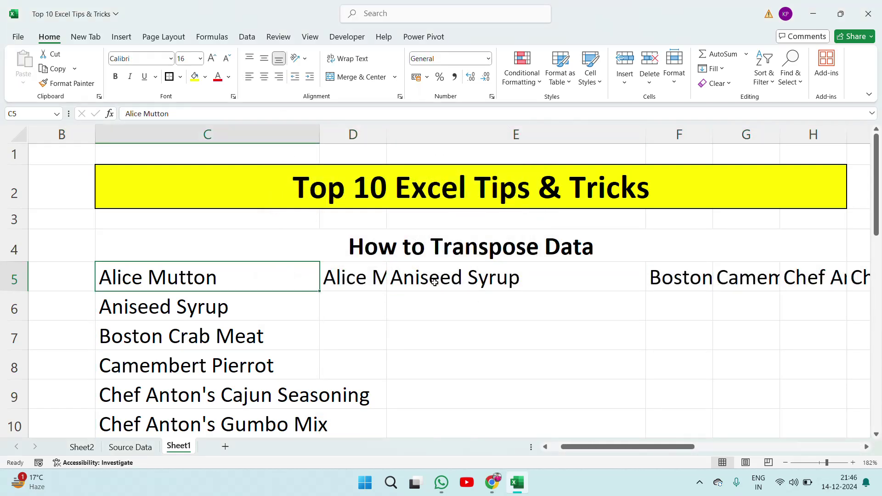
key("Right")
key("Right")
key("Right")
key("Right")
key("Right")
key("Right")
key("Right")
key("Right")
key("Right")
key("Right")
key("Right")
key("Right")
key("Right")
key("Right")
key("Right")
key("Right")
key("Right")
key("Right")
key("Right")
key("Right")
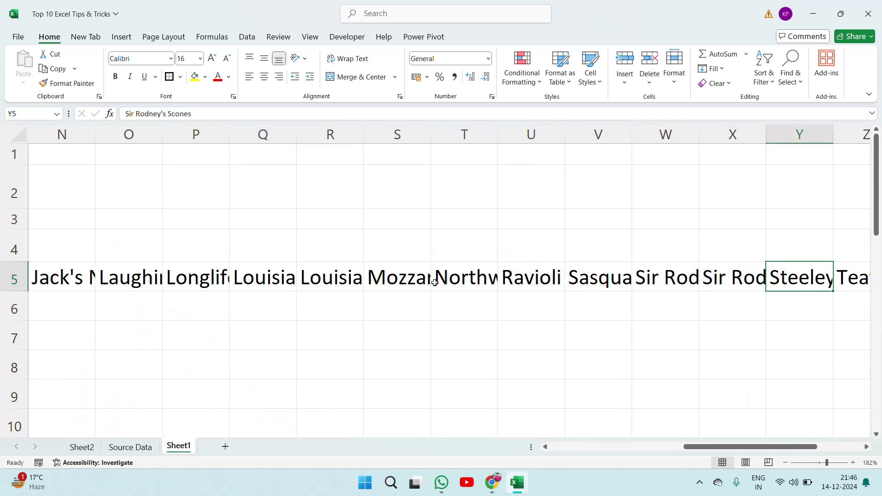
key("Left")
key("Left")
key("Left")
key("Left")
key("Left")
key("Left")
key("Left")
key("Left")
key("Left")
key("Left")
key("Left")
key("Left")
key("Left")
key("Left")
key("Left")
key("Left")
key("Left")
key("Left")
key("Left")
key("Left")
key("Right")
key("Right")
key("Right")
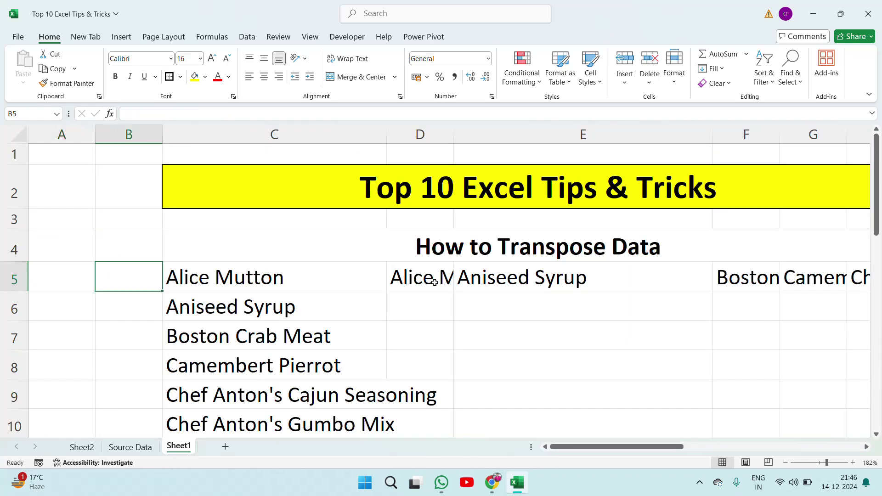
Clear the transposed product names from D5:AB5.
key("ctrl+shift+Right")
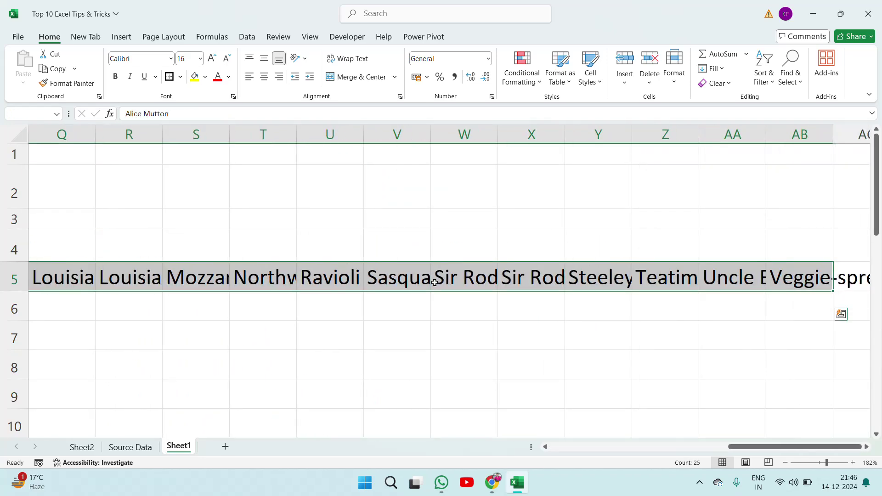
key("Left")
key("Right")
key("Right")
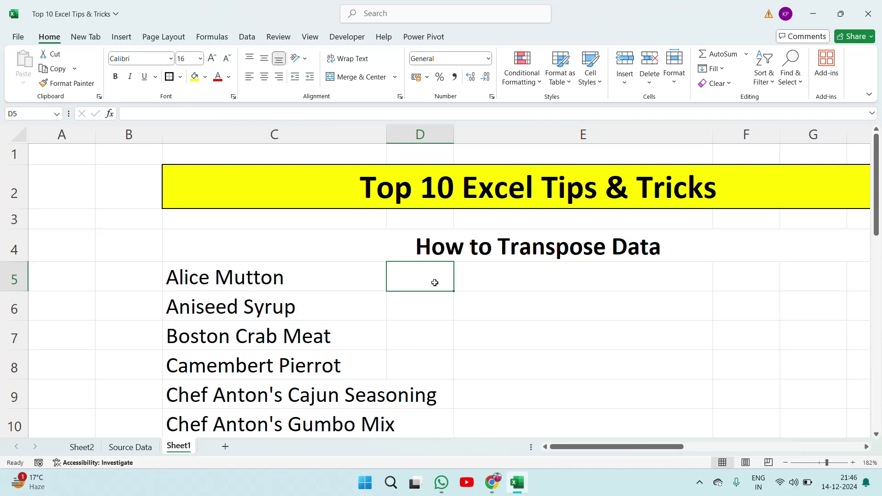
Enter a TRANSPOSE formula in D5 that turns the product list C5:C29 into a row.
type("=tr")
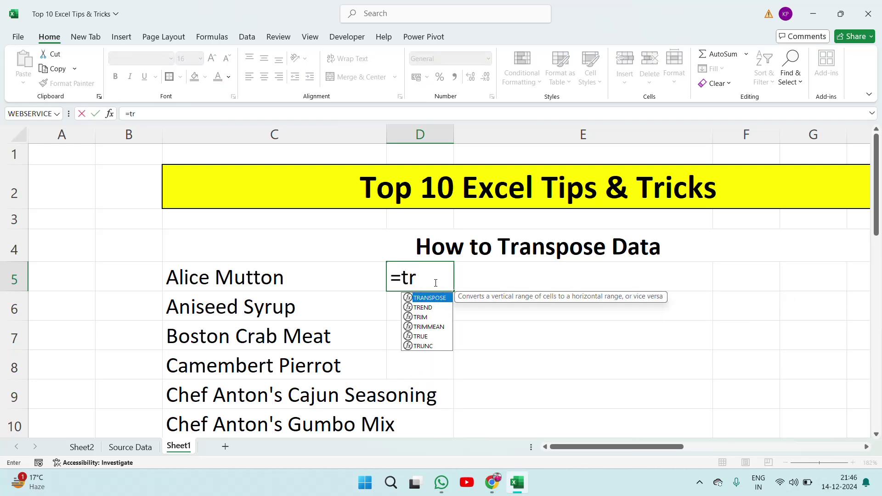
key("Tab")
key("Left")
key("Left")
key("Right")
key("ctrl+shift+Down")
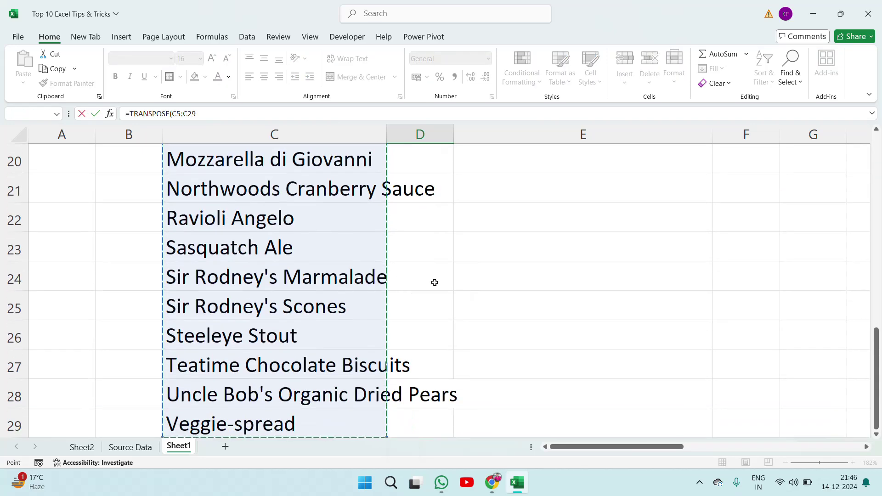
key("Return")
Examine the TRANSPOSE formula's output along row 5 as far as its last product in column AB.
key("Right")
key("Right")
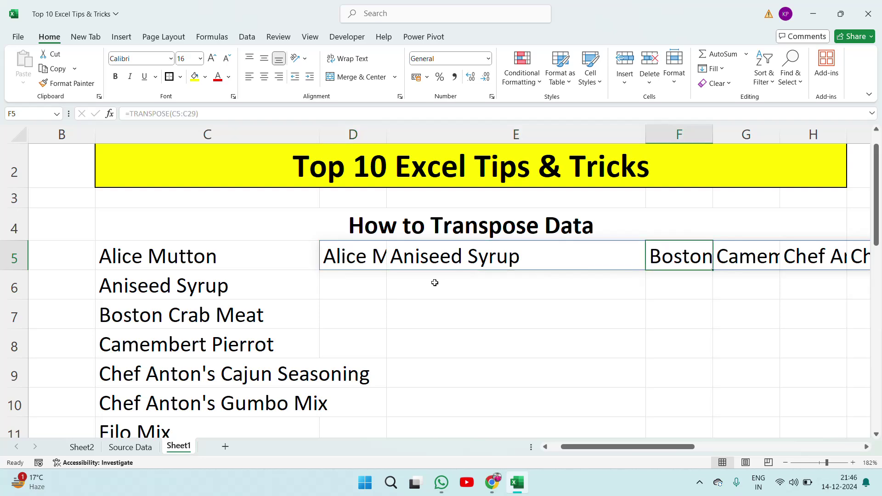
key("Right")
key("Right")
key("Right")
key("Right")
key("Right")
key("Right")
key("Right")
key("Right")
key("Right")
key("Right")
key("Right")
key("Right")
key("Right")
key("Right")
key("Right")
key("Right")
key("Right")
key("Right")
key("Right")
key("Right")
key("ctrl+Left")
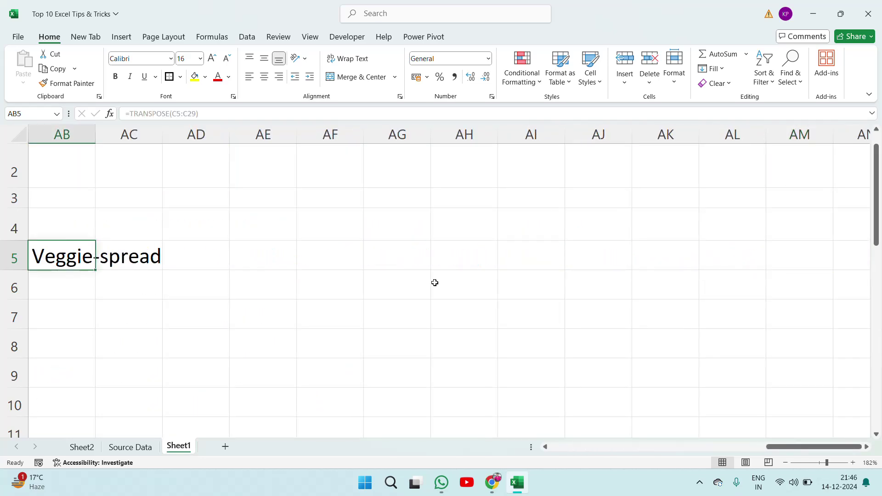
key("Home")
Undo the TRANSPOSE formula, the clearing of row 5, the transposed paste and the product list's font size change.
key("ctrl+z")
key("ctrl+z")
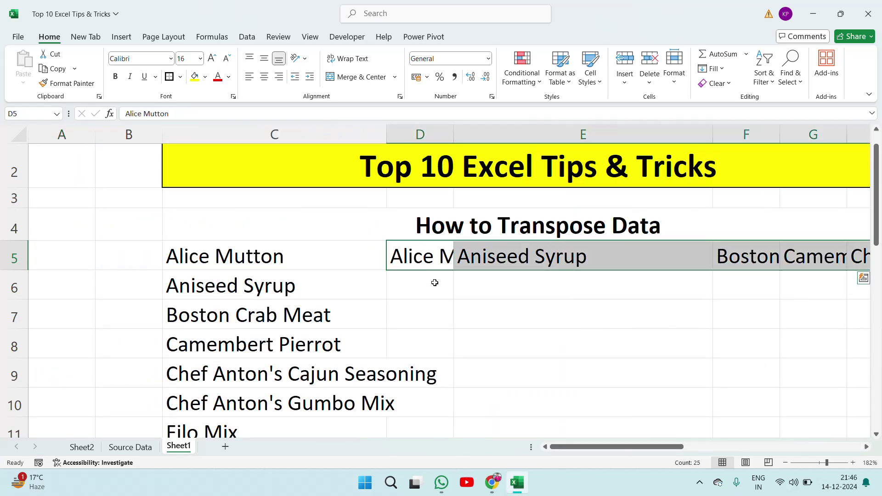
key("ctrl+z")
key("ctrl+z")
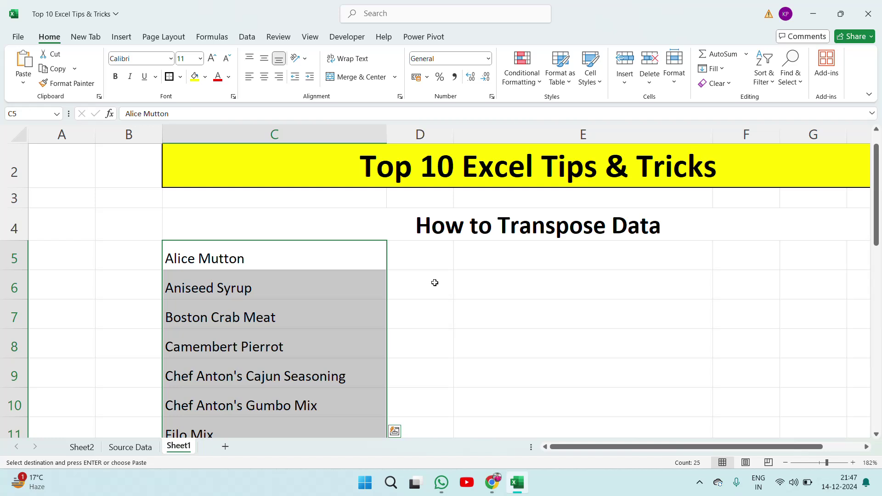
Replace the merged heading in C4 with "How to Data Hide Unhide".
left_click(463, 229)
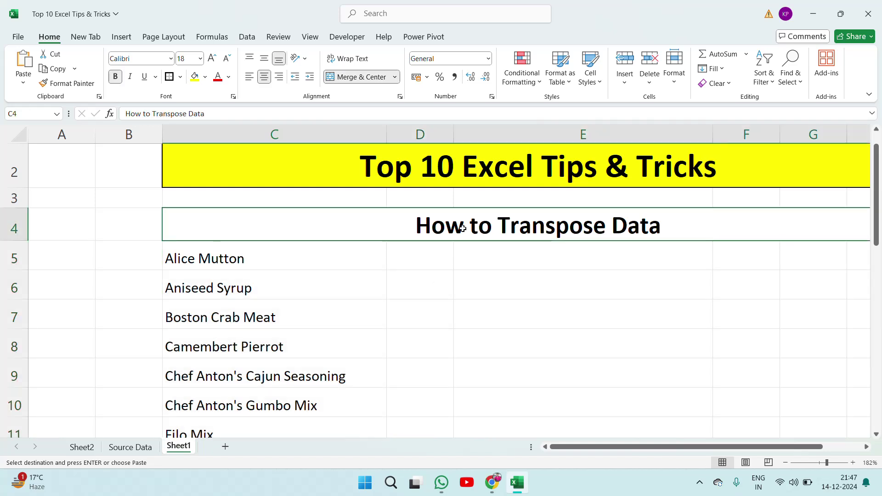
key("Escape")
type("How to ")
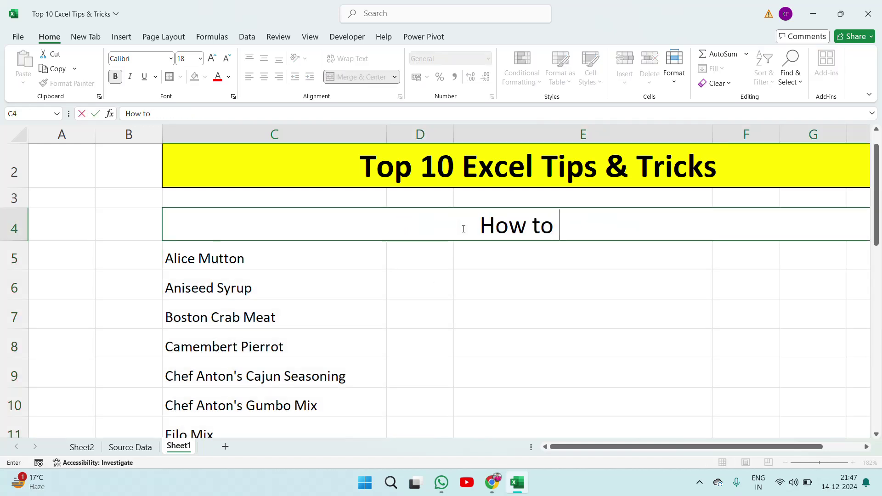
type("Data Hide")
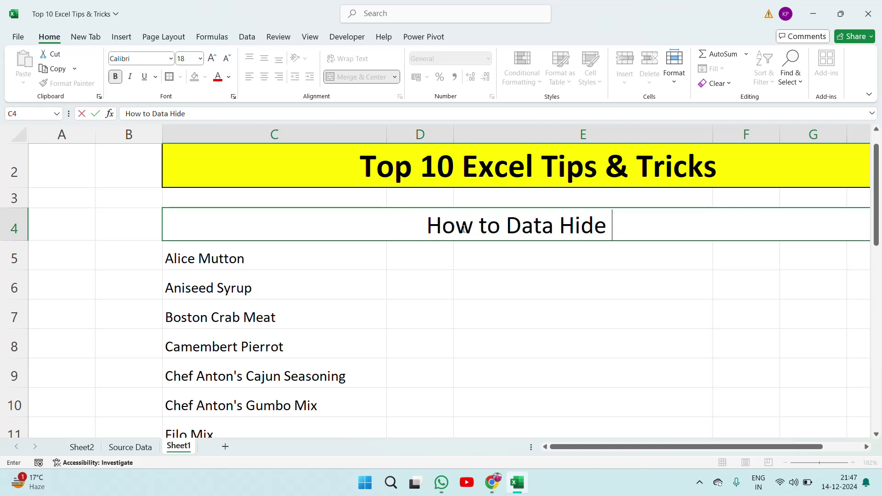
type(" )t")
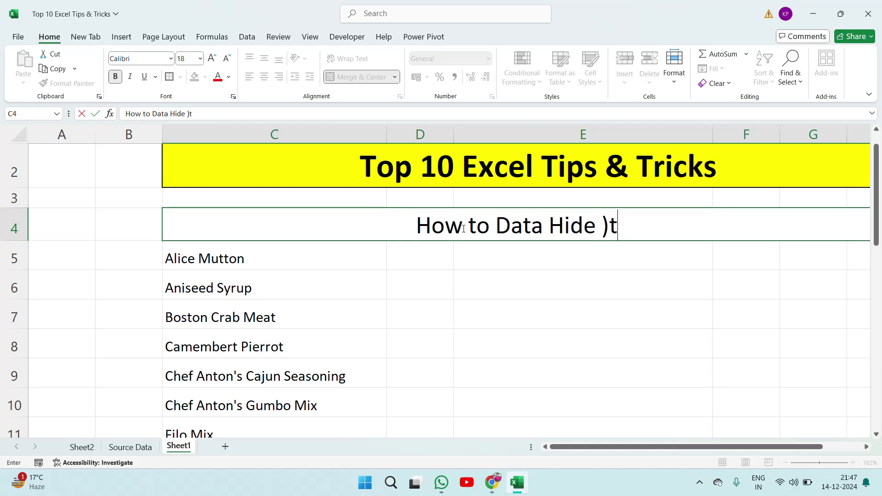
key("BackSpace")
key("BackSpace")
key("BackSpace")
type("Unh")
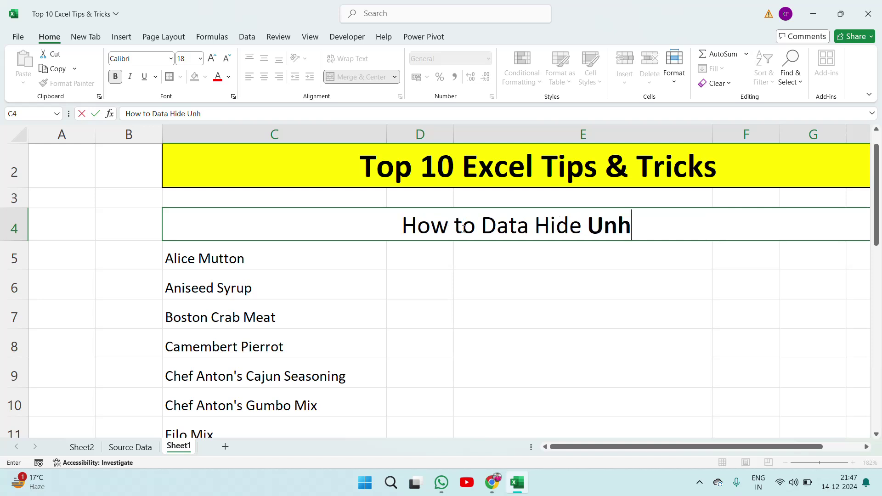
type("ide")
key("Return")
scroll(463, 229, "right", 1)
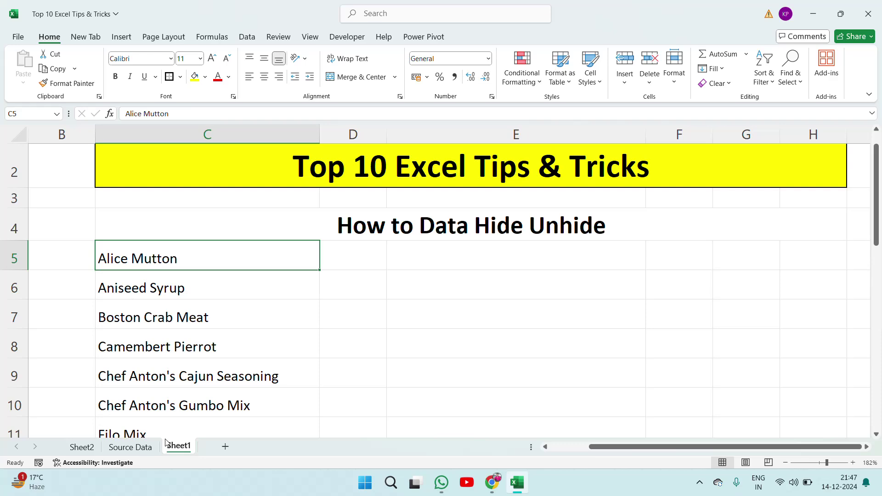
Bring up the product and quarterly sales table on Sheet2, magnified to 208%.
left_click(131, 447)
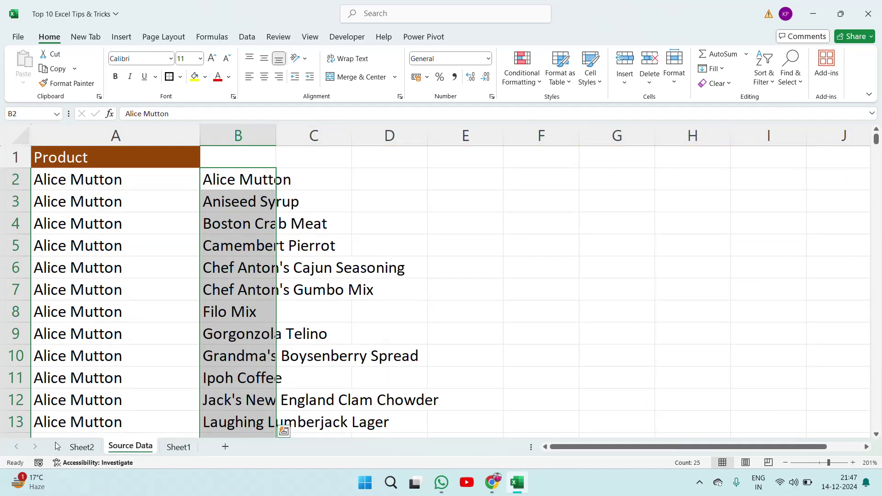
left_click(82, 447)
key("Up")
key("Up")
key("Up")
key("Up")
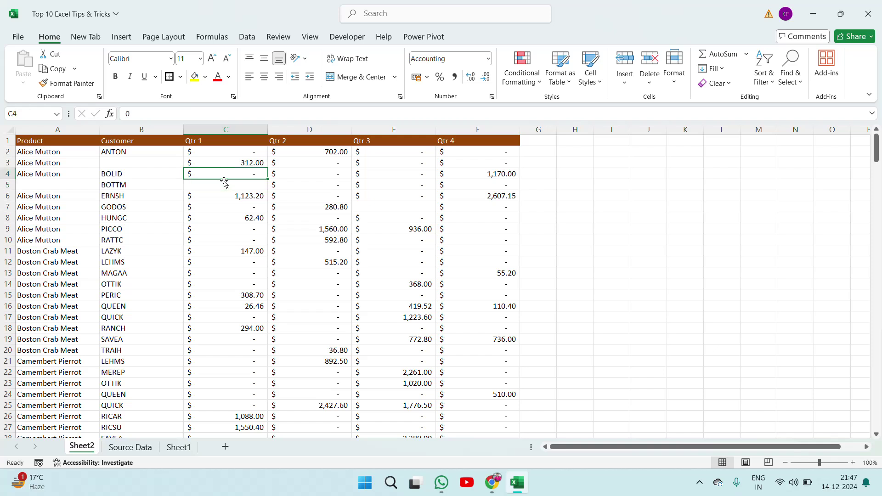
key("Home")
key("Right")
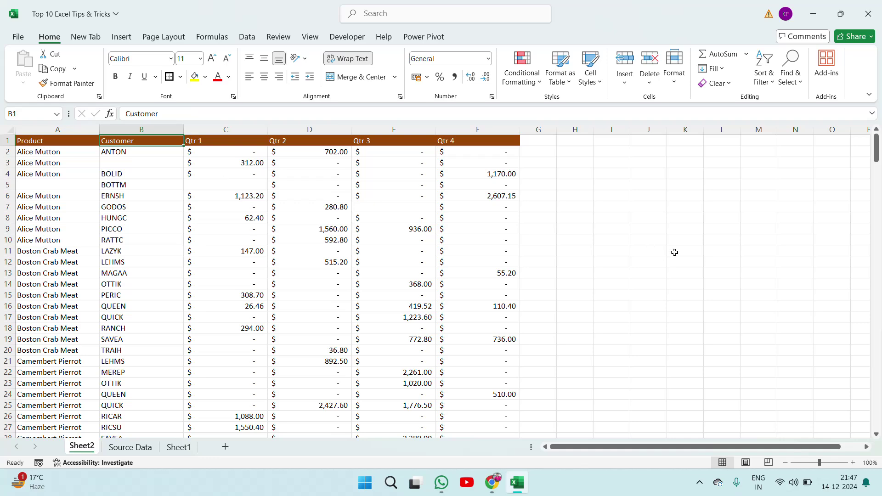
left_click_drag(817, 463, 830, 464)
key("Down")
key("Down")
key("Down")
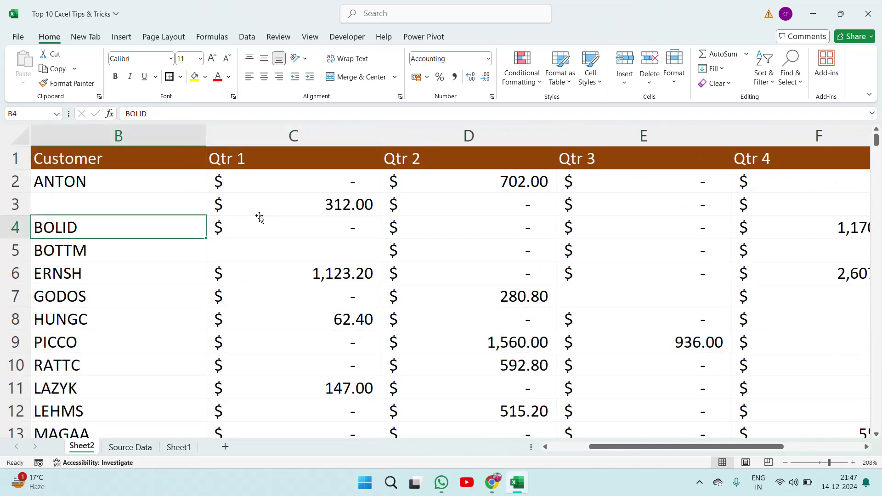
key("Left")
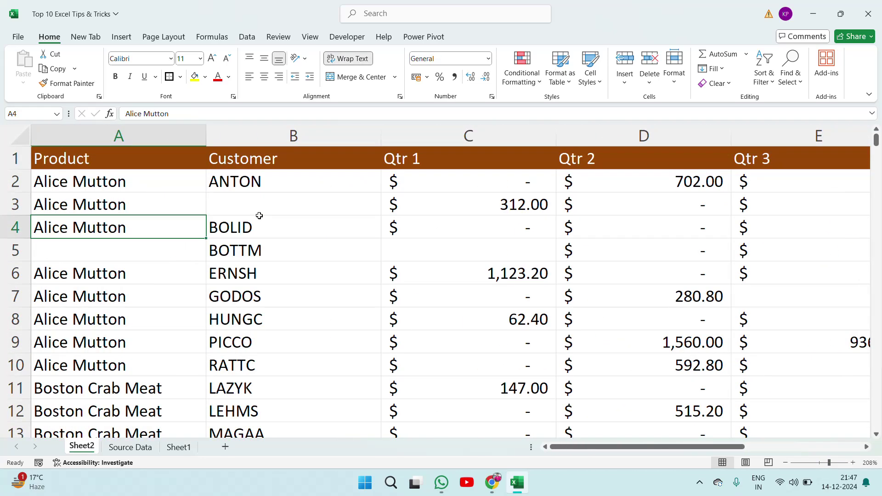
Hide columns B through E, from Customer to Qtr 3, in the Sheet2 sales table.
left_click(275, 128)
key("shift+Right")
key("shift+Right")
key("shift+Right")
key("shift+Right")
key("shift+Right")
key("shift+Right")
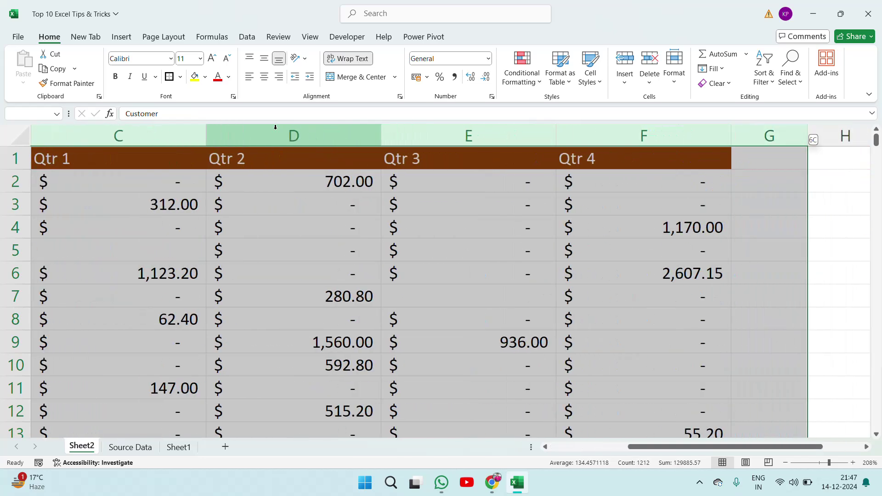
key("shift+Left")
key("shift+Left")
key("shift+Left")
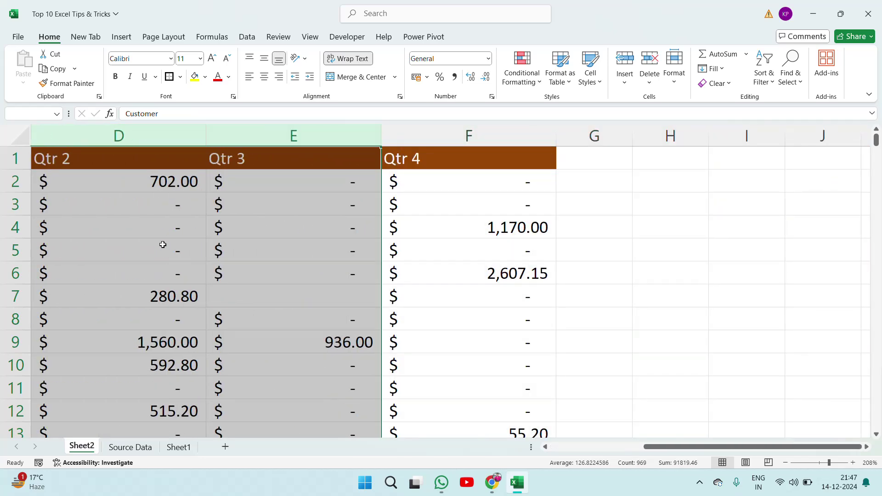
right_click(289, 352)
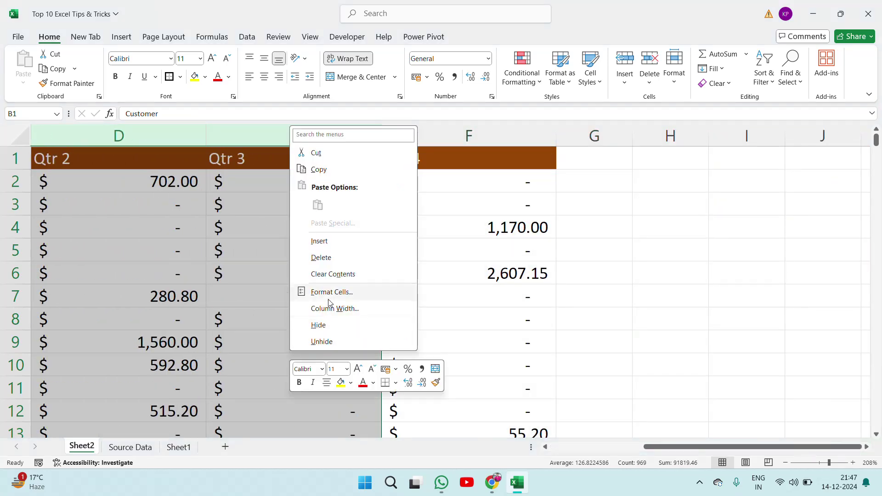
left_click(320, 326)
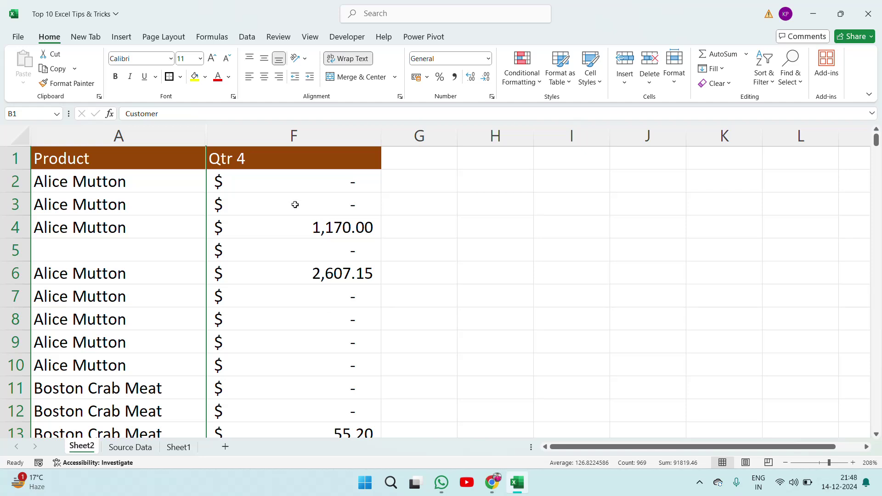
key("Down")
key("Up")
key("Left")
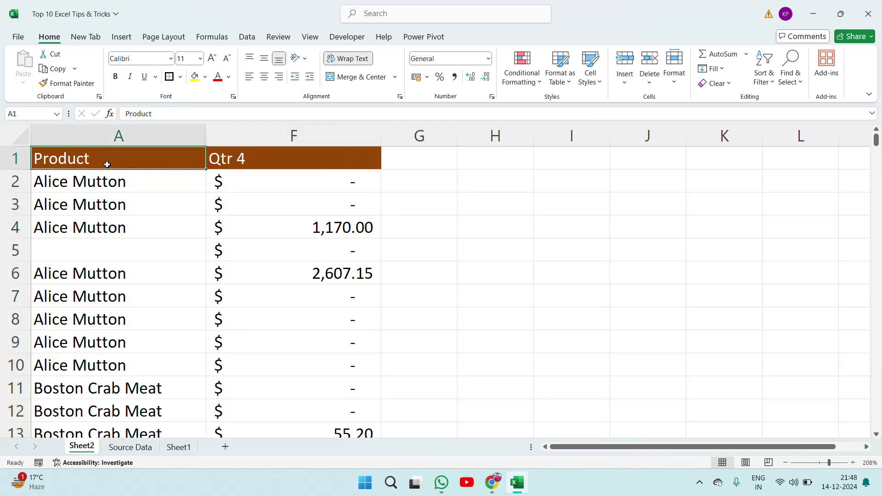
Unhide the hidden columns between Product in column A and Qtr 4 in column F.
left_click(252, 157)
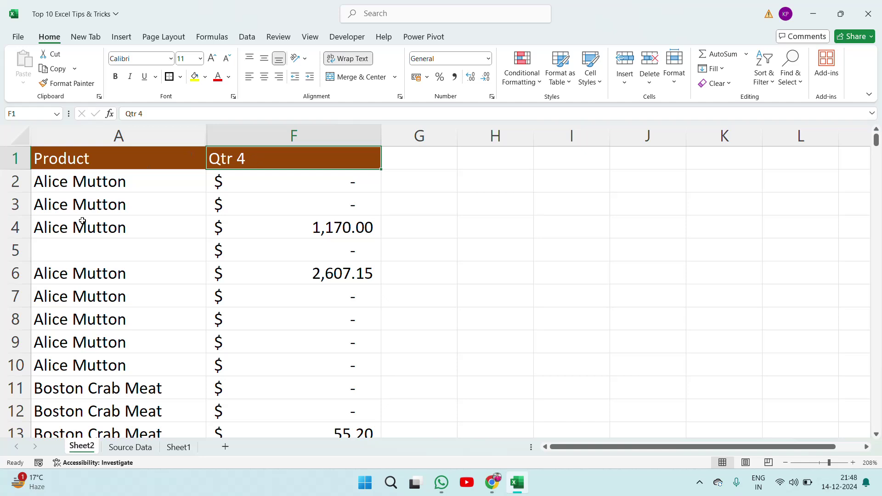
left_click(176, 186)
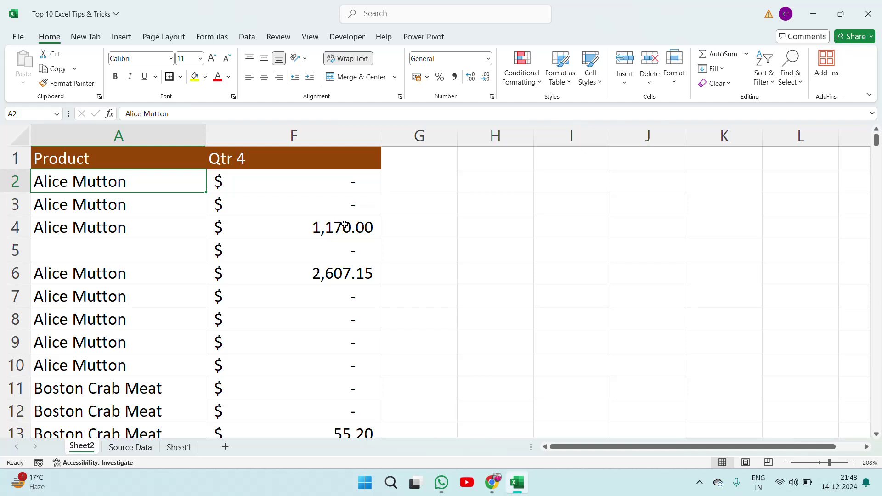
left_click(158, 129)
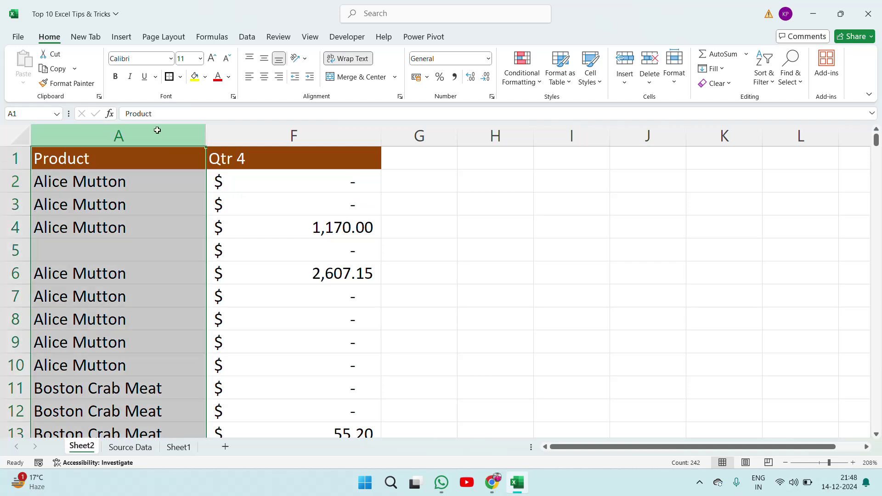
left_click(328, 138)
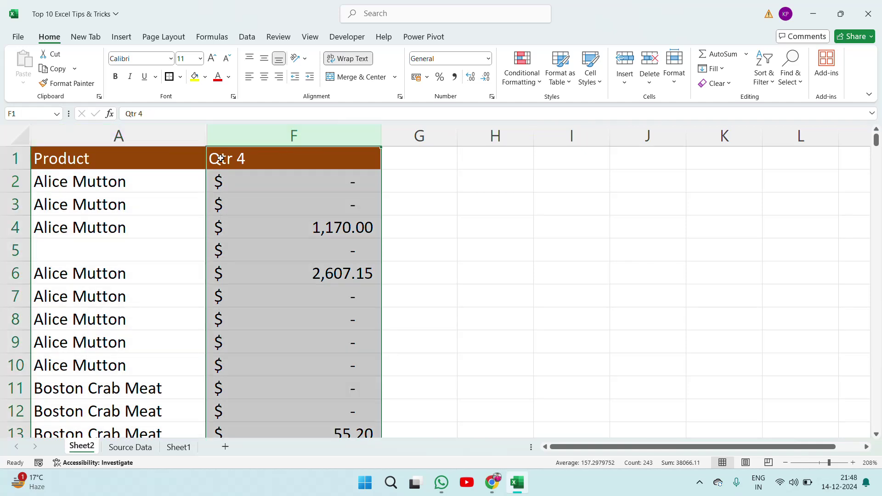
left_click(156, 136)
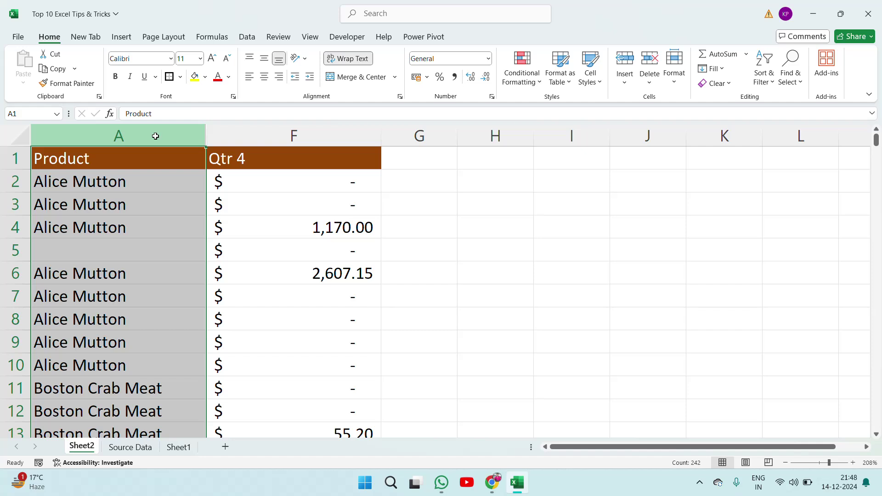
left_click(221, 133, "shift")
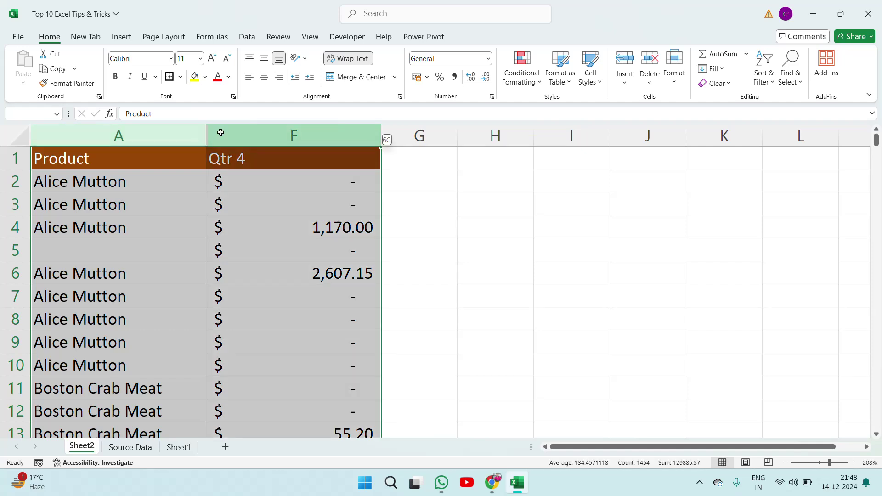
right_click(278, 361)
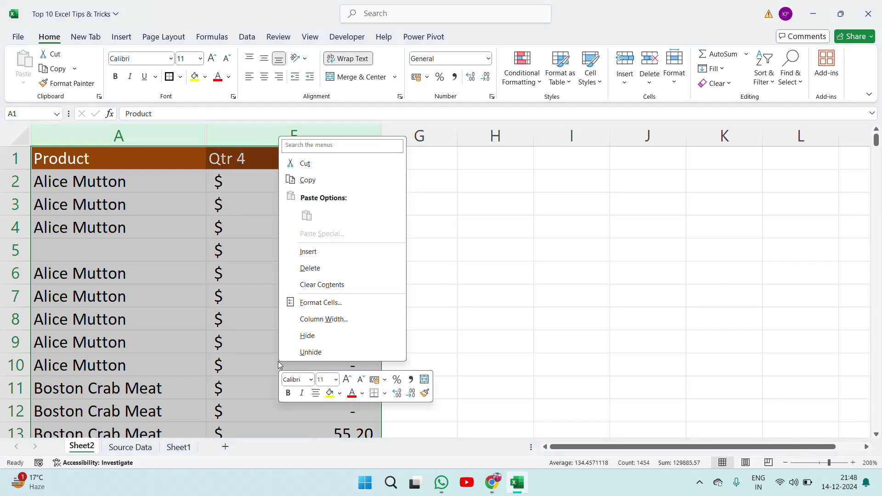
left_click(338, 354)
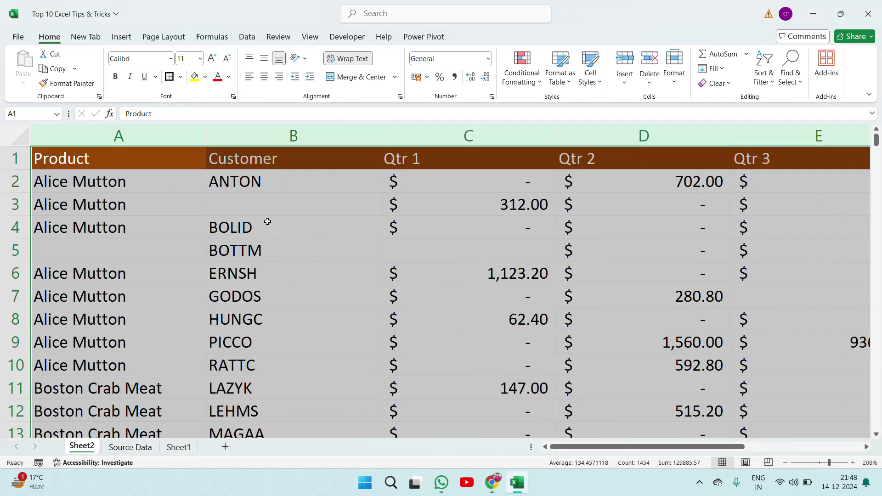
left_click(265, 142)
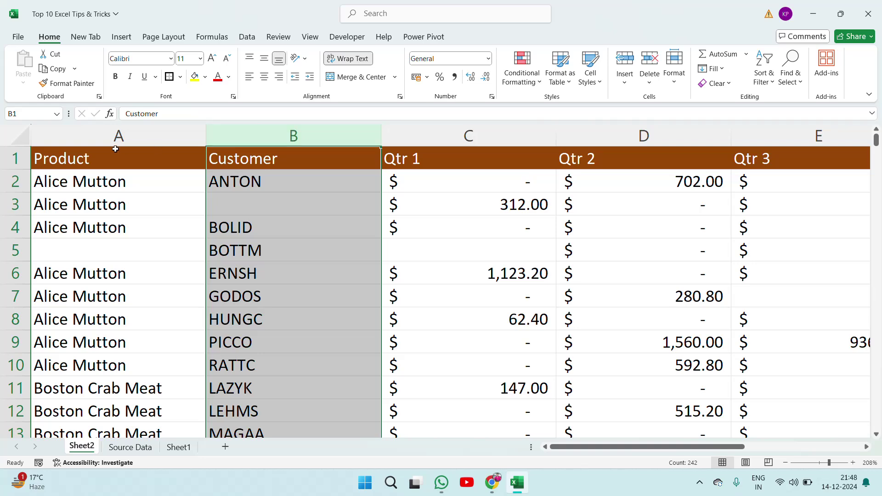
key("Right")
key("Right")
key("Right")
key("Left")
key("Left")
key("Left")
key("Left")
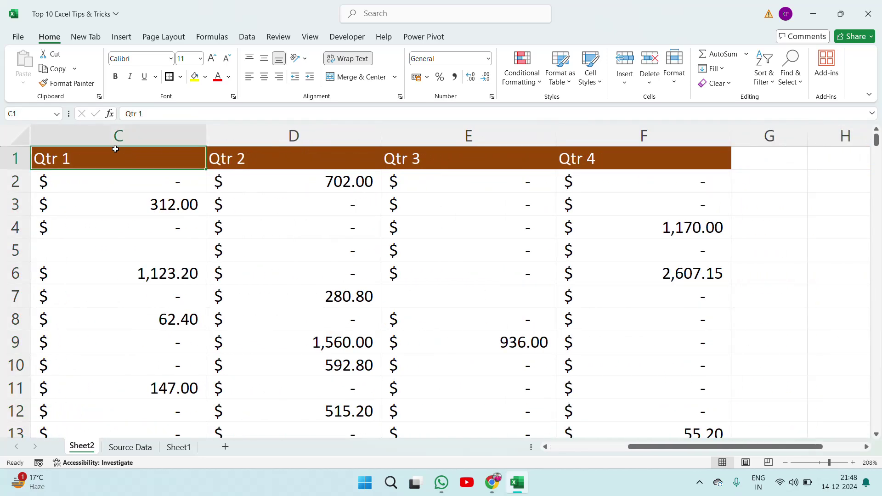
key("Right")
key("Right")
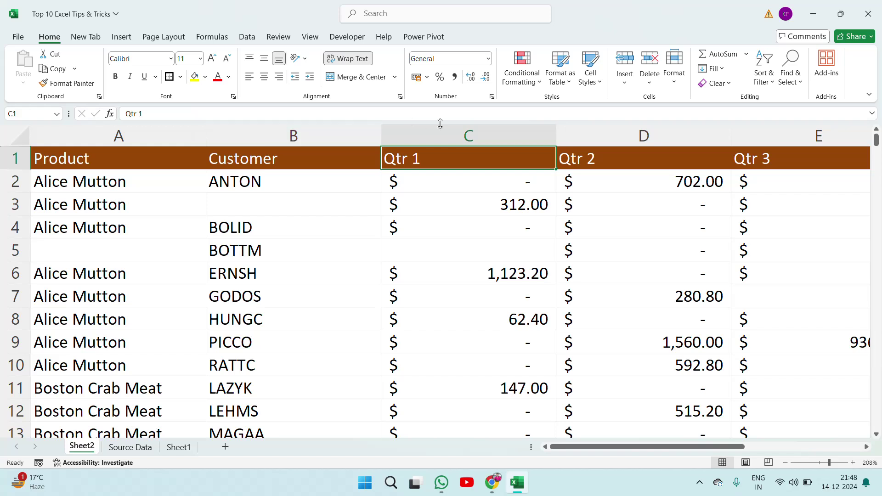
Hide columns B through D, from Customer to Qtr 2, in the Sheet2 sales table.
left_click(440, 125)
left_click_drag(313, 132, 614, 133)
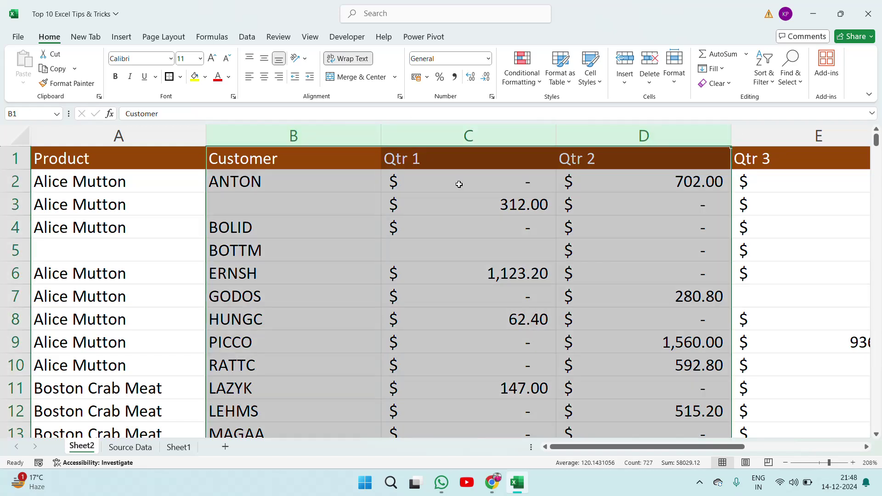
right_click(407, 342)
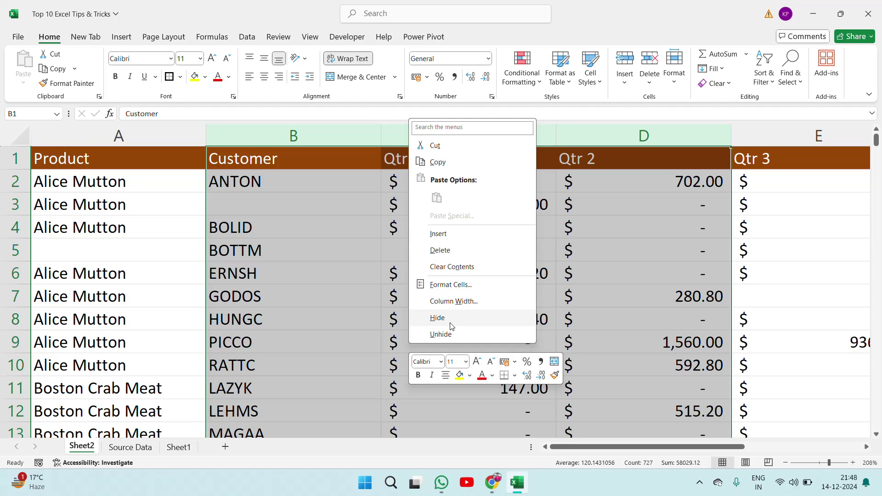
left_click(438, 318)
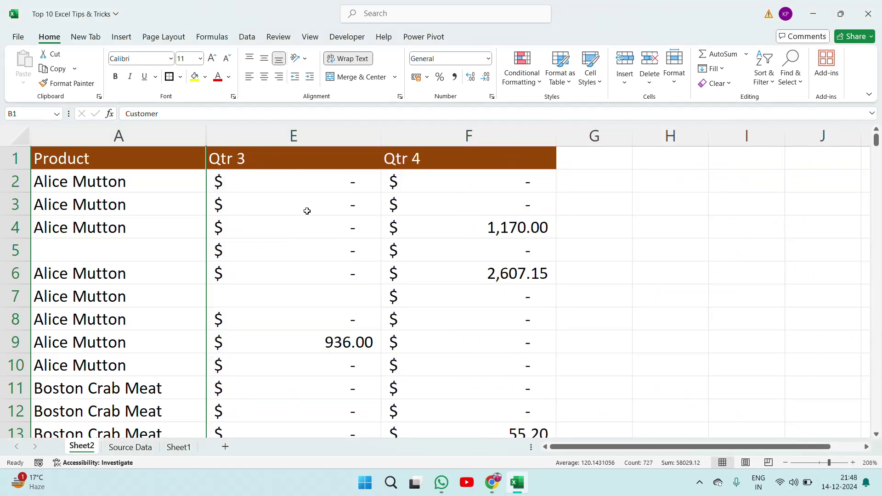
Unhide the columns hidden between Product in column A and Qtr 3 in column E.
left_click(120, 132)
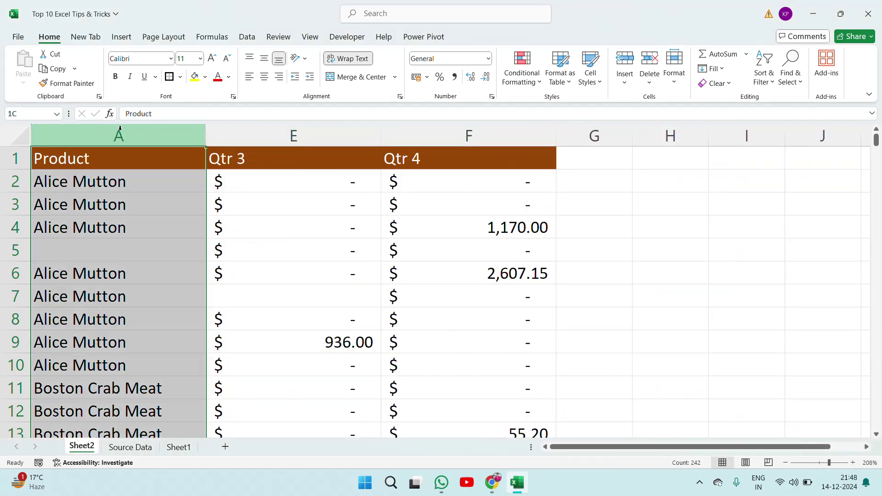
left_click(474, 137, "ctrl")
left_click_drag(474, 137, 345, 346)
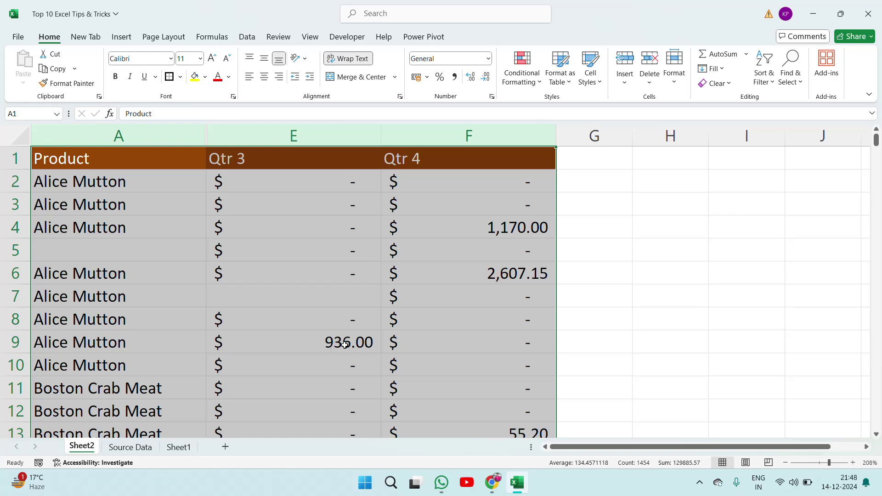
right_click(345, 345)
left_click(383, 335)
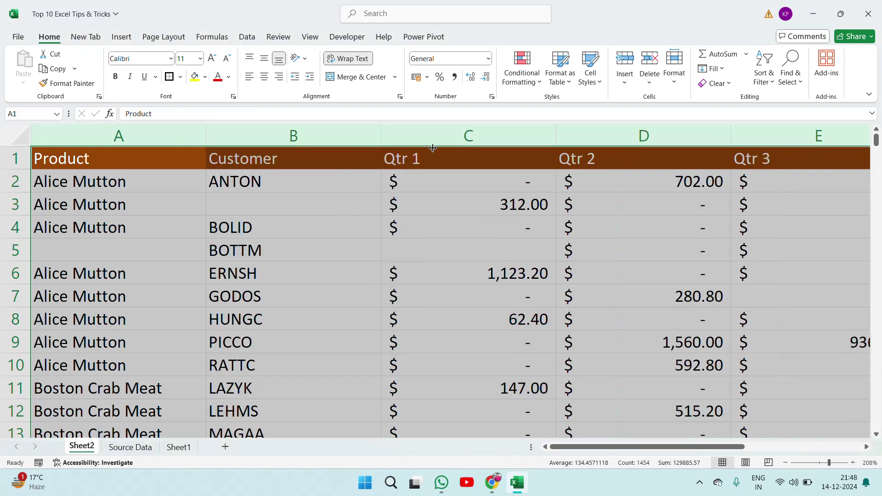
left_click(460, 175)
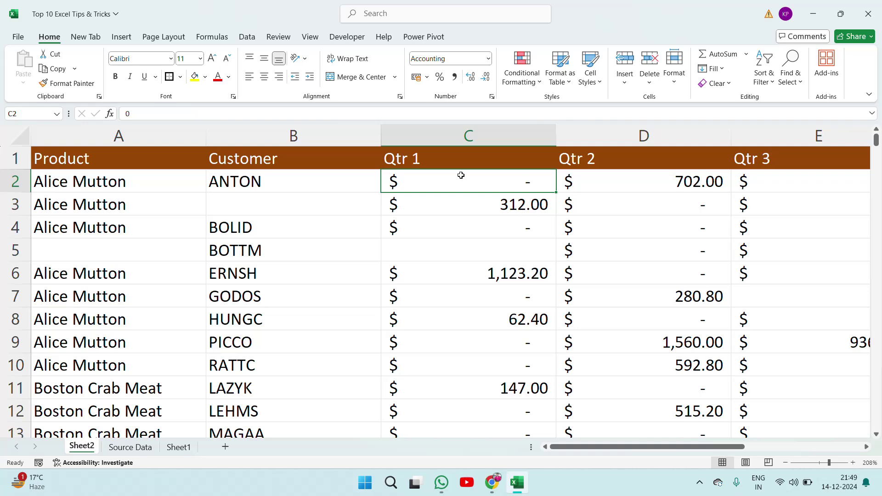
Replace the merged heading in C4 of Sheet1 with text beginning "How to Write Zero".
left_click(179, 448)
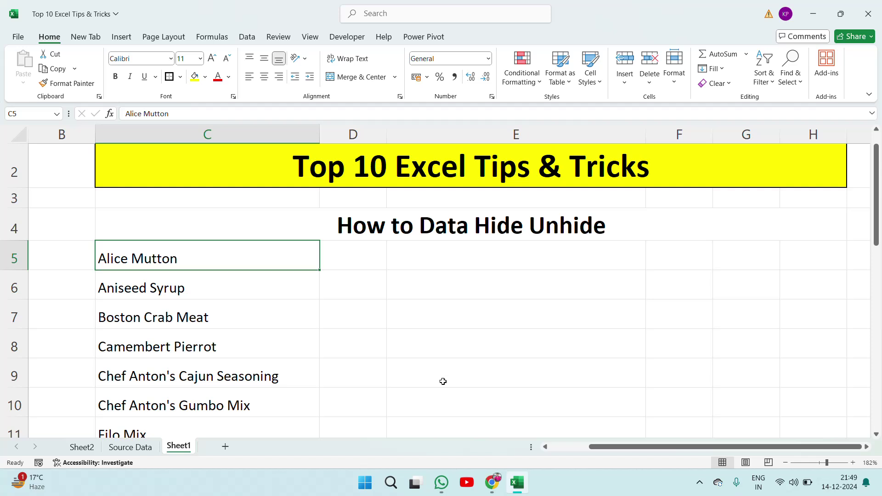
key("Up")
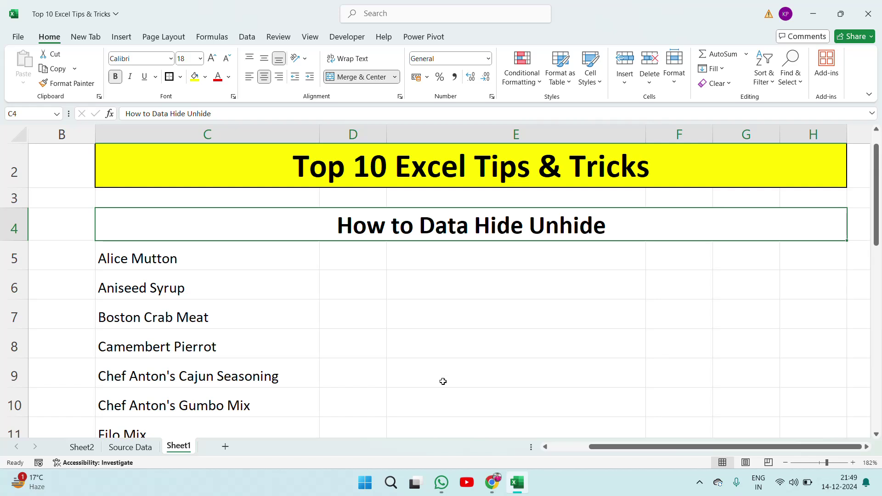
type("How to ")
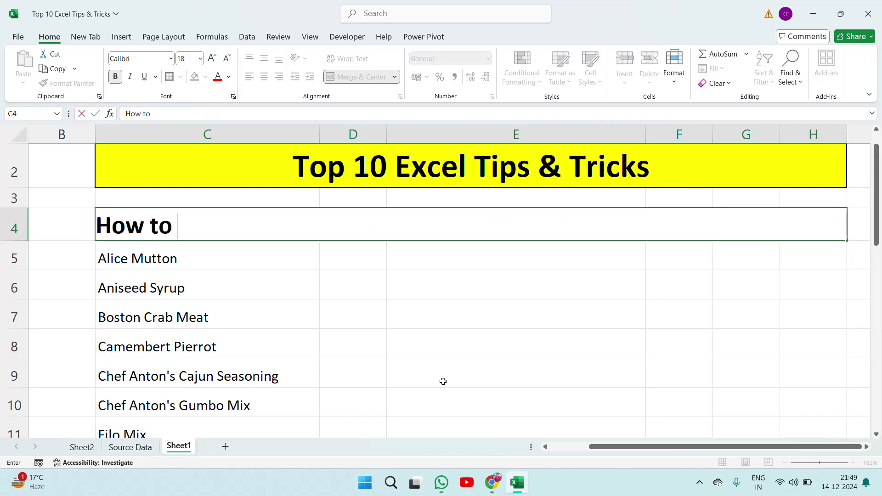
type("W")
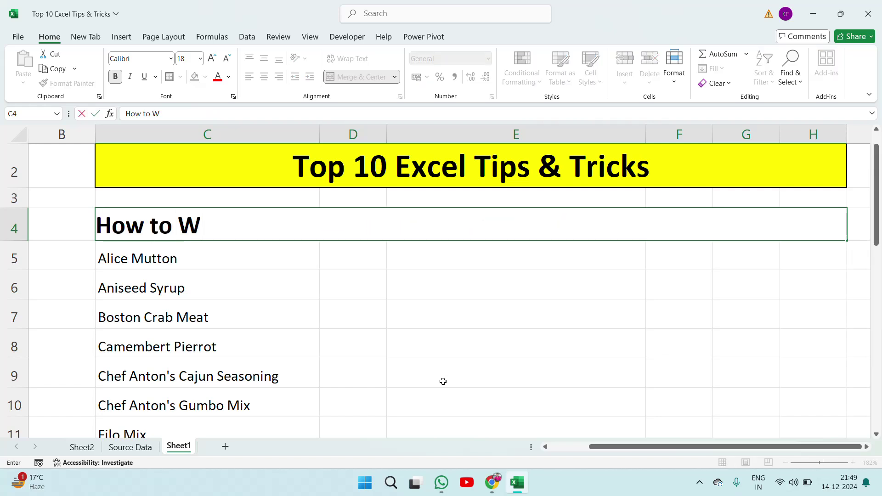
type("rite")
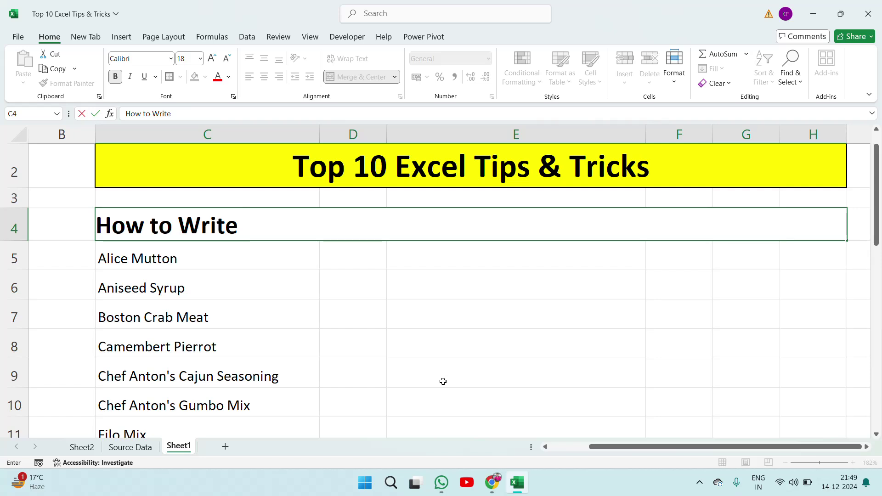
type(" Zero")
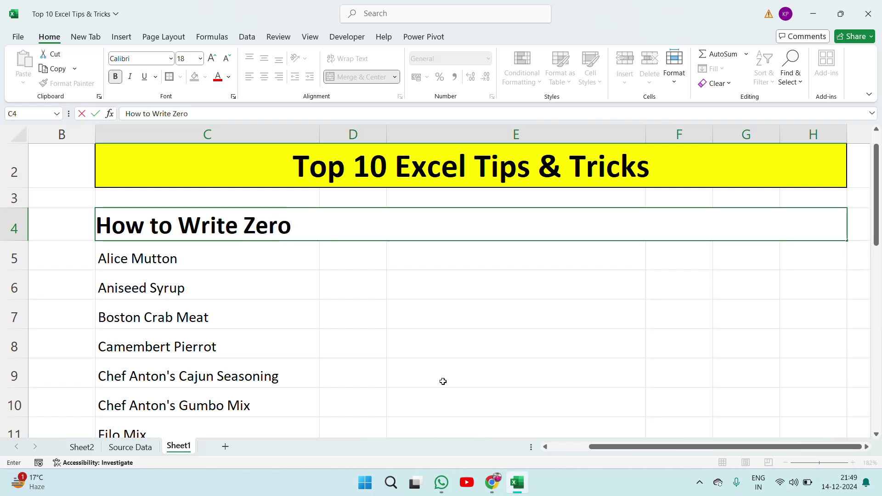
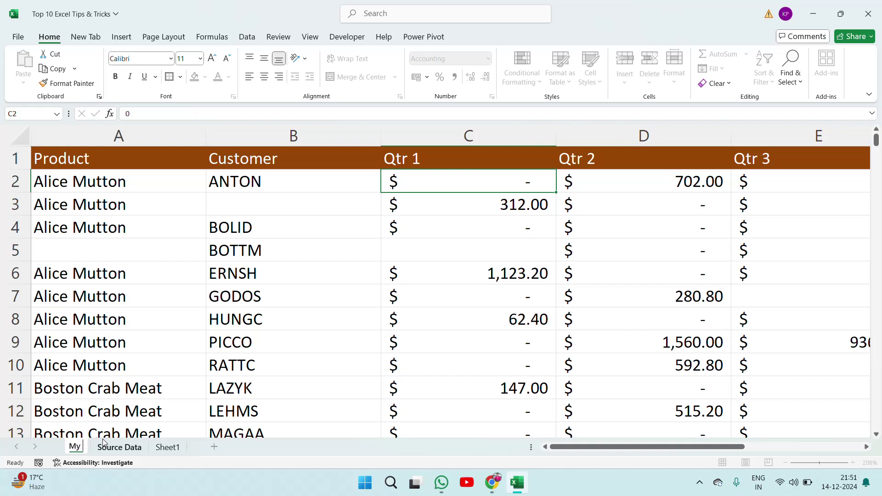
Rename the sheet with the quarterly sales table as "My Excel".
left_click(305, 344)
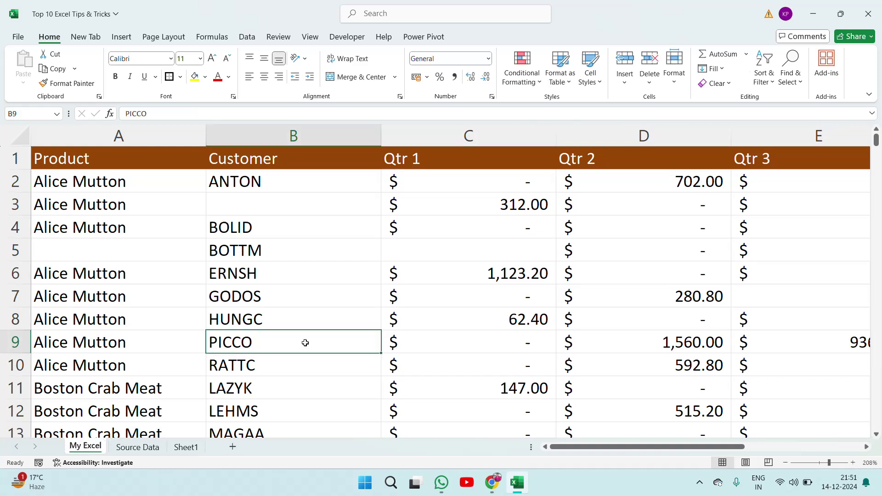
double_click(94, 447)
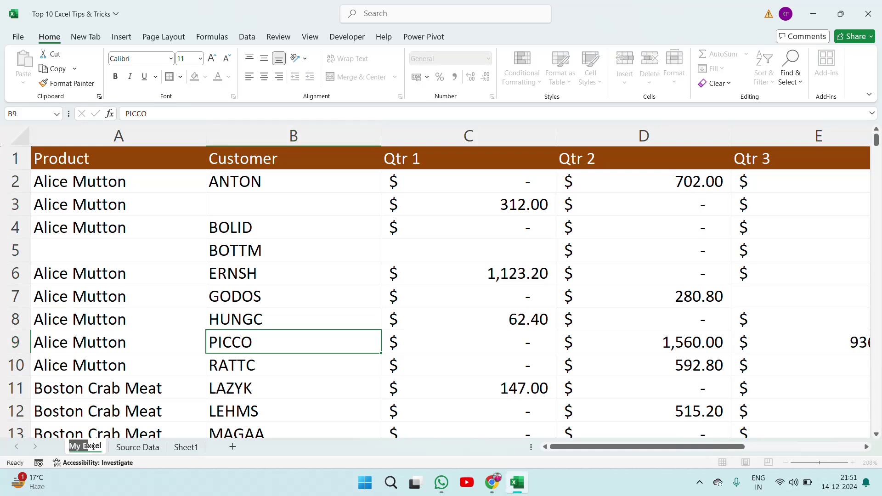
key("Return")
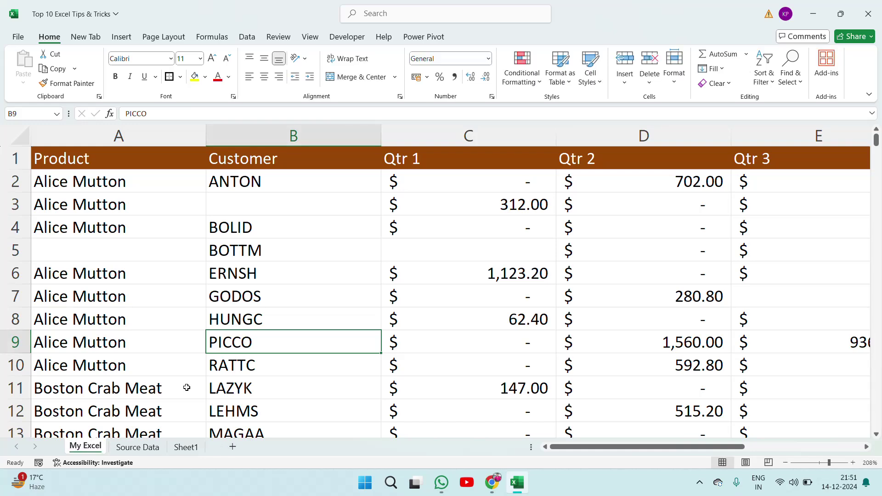
Rename the Source Data sheet as "Data" and return to Sheet1.
left_click(137, 452)
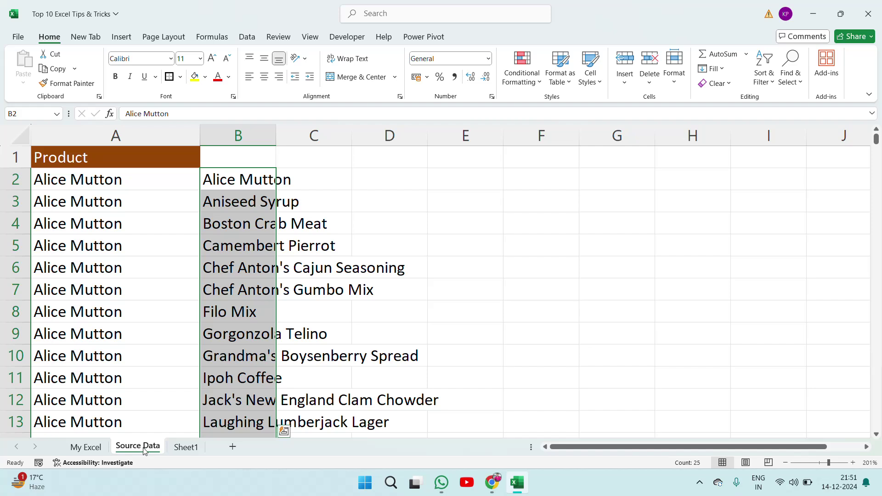
double_click(144, 451)
type("Da")
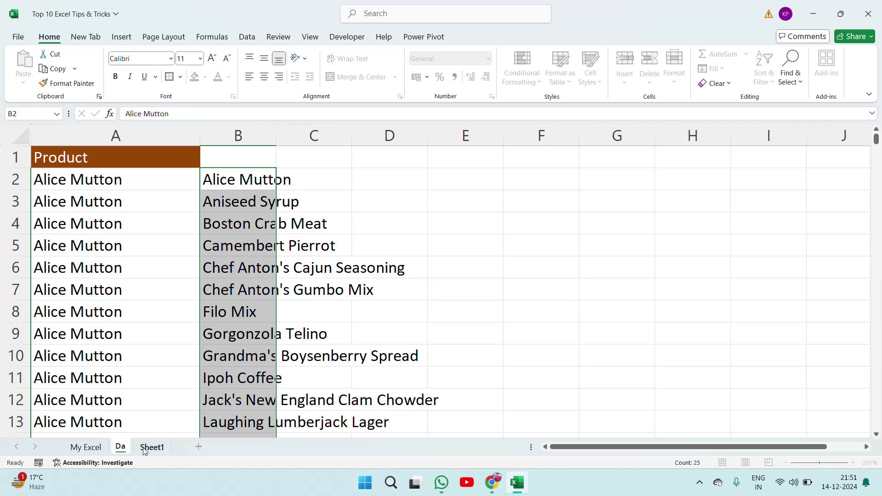
type("ta")
left_click(150, 431)
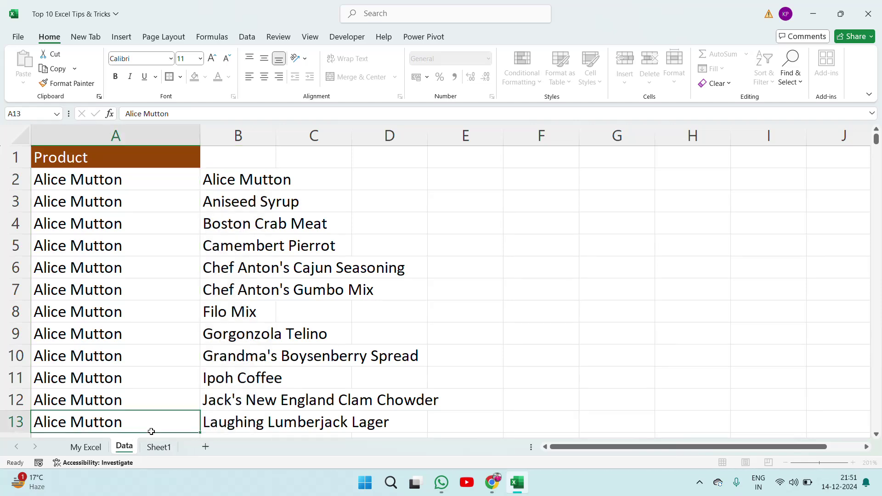
left_click(86, 447)
left_click(158, 447)
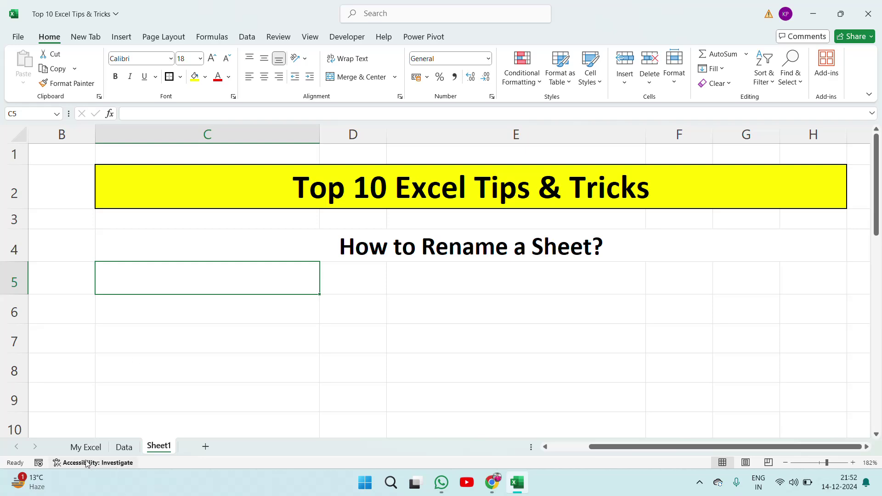
Move the Product column on the My Excel sheet from column A onto column B, replacing the Customer data.
left_click(76, 448)
left_click(133, 136)
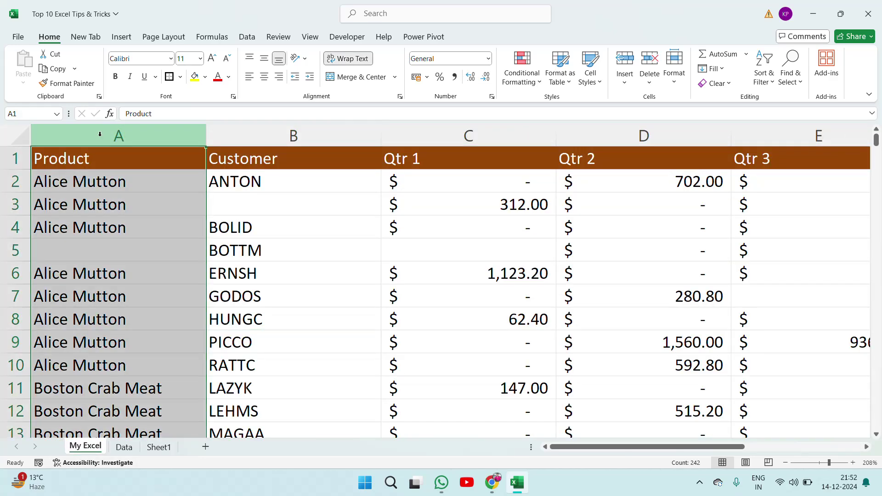
left_click(363, 129)
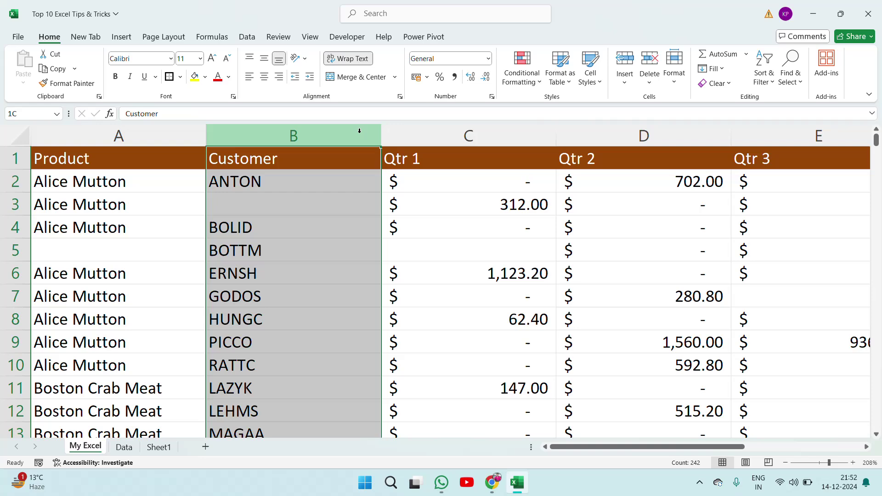
left_click(190, 126)
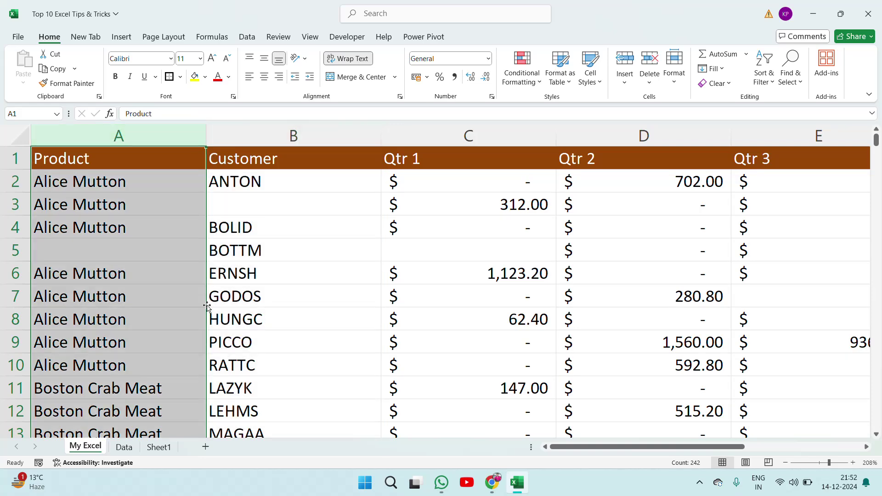
left_click_drag(211, 307, 291, 264)
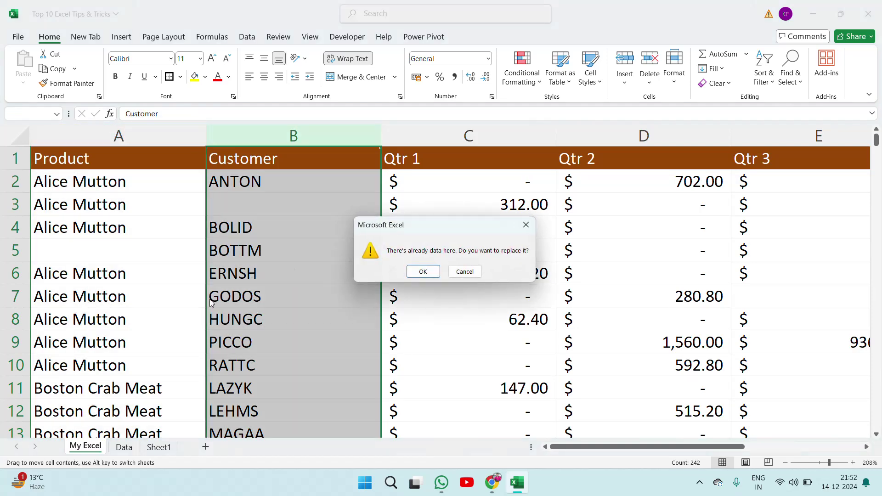
left_click(427, 275)
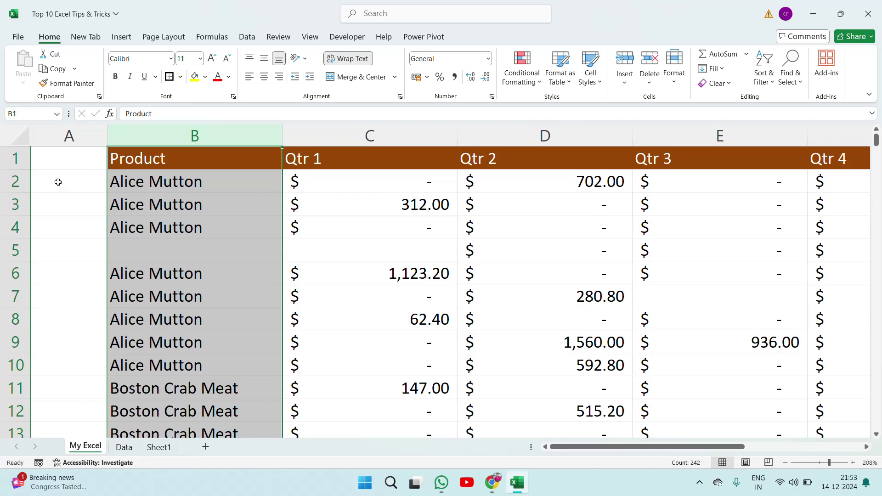
Select every cell of the My Excel sheet and return to Sheet1 by way of the Data sheet.
key("ctrl+a")
left_click(144, 209)
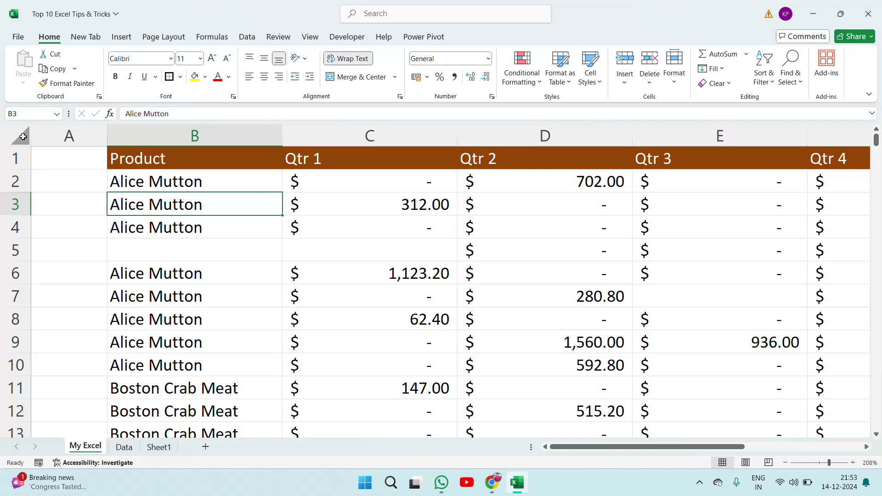
left_click(23, 136)
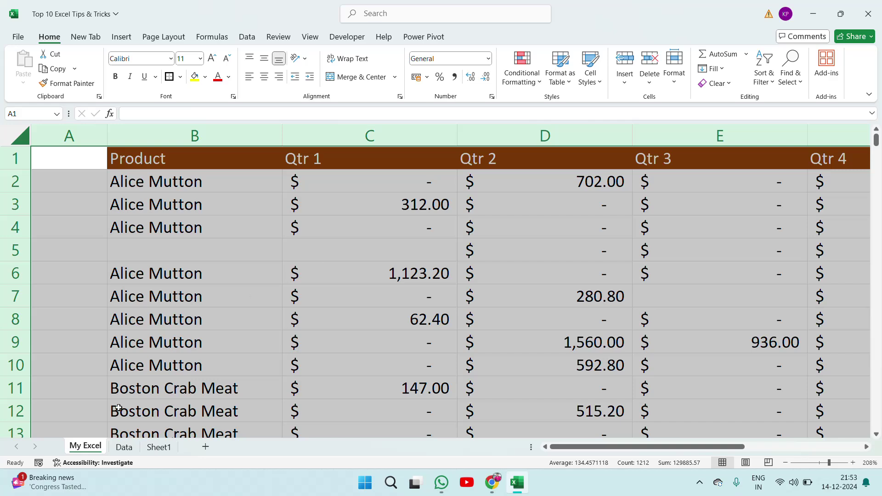
left_click(125, 448)
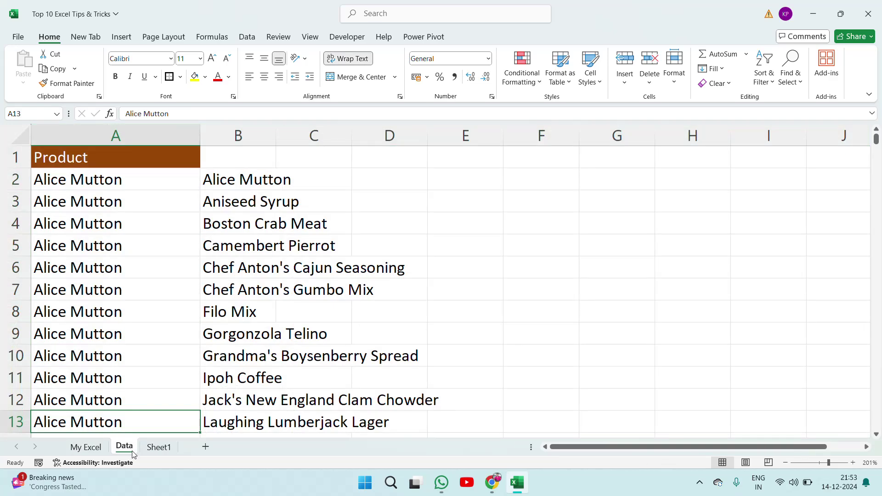
left_click(156, 448)
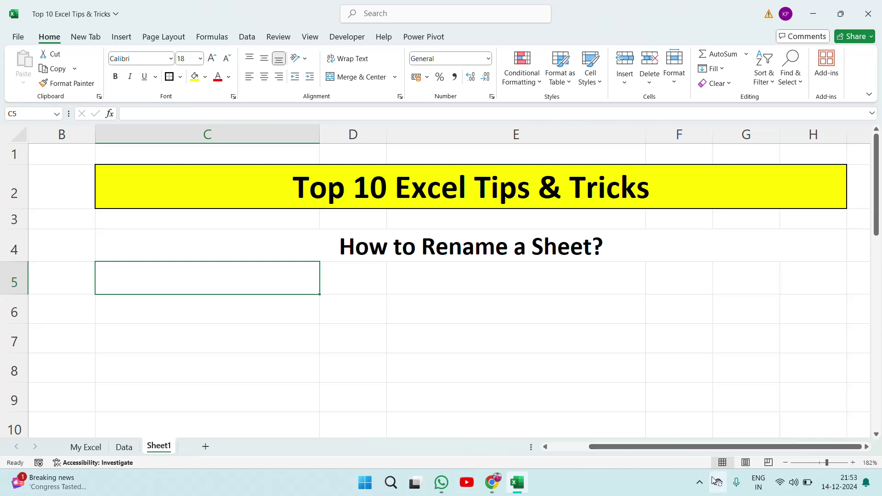
left_click(700, 482)
left_click(678, 450)
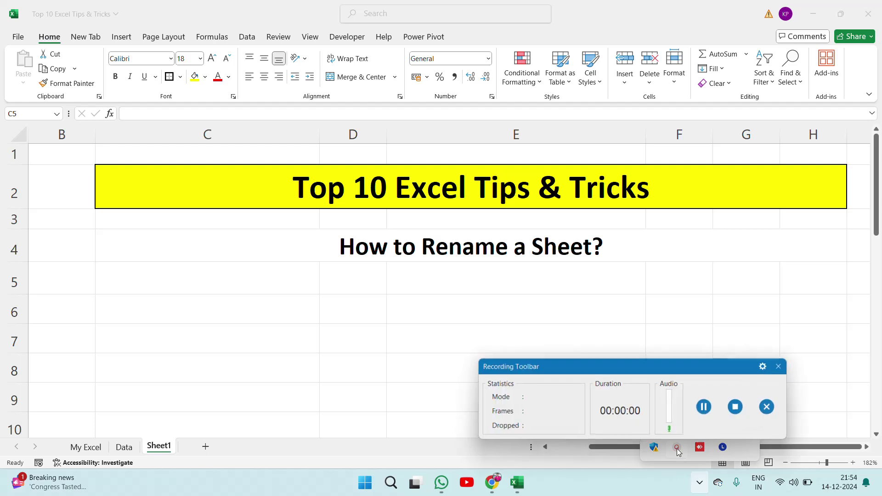
left_click(737, 413)
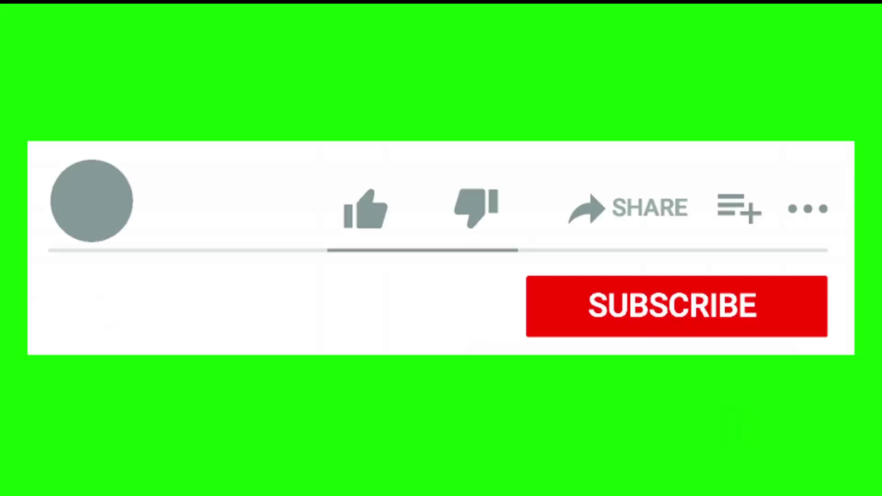